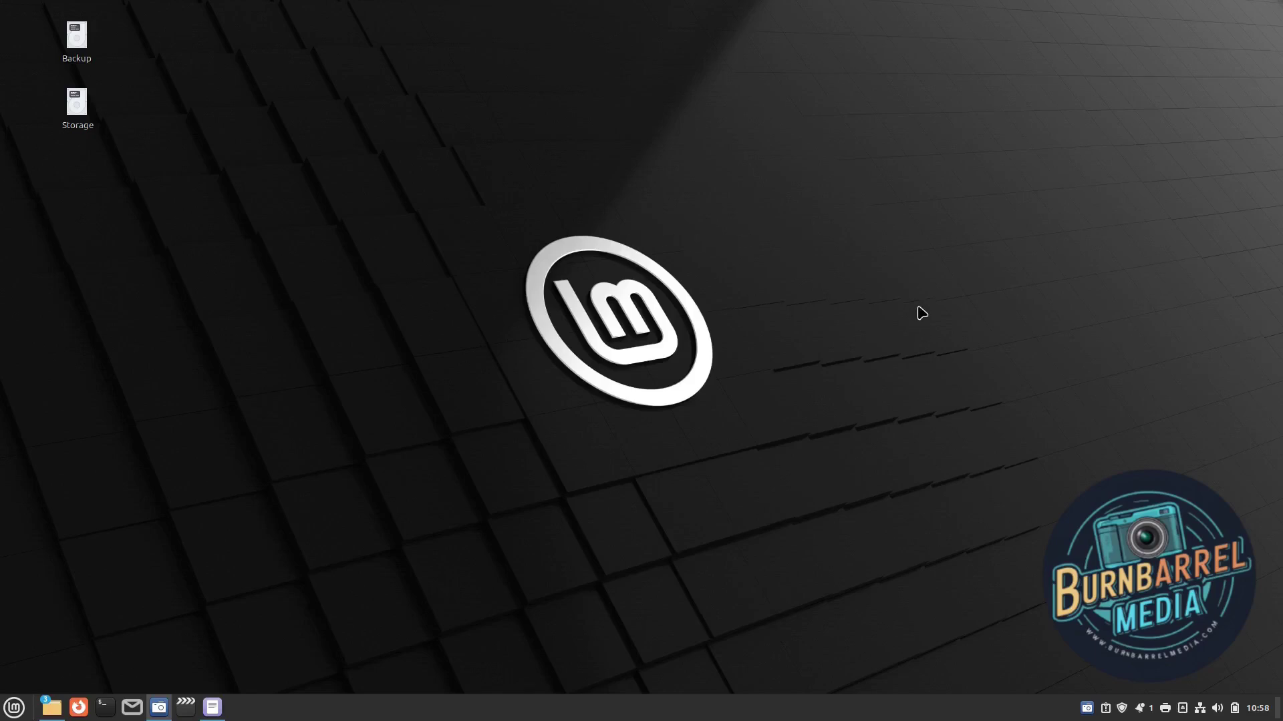
# - Turn off Auto-arrange in the desktop's current monitor layout settings, after trying to move the Storage icon freely
pyautogui.rightClick(438, 137)
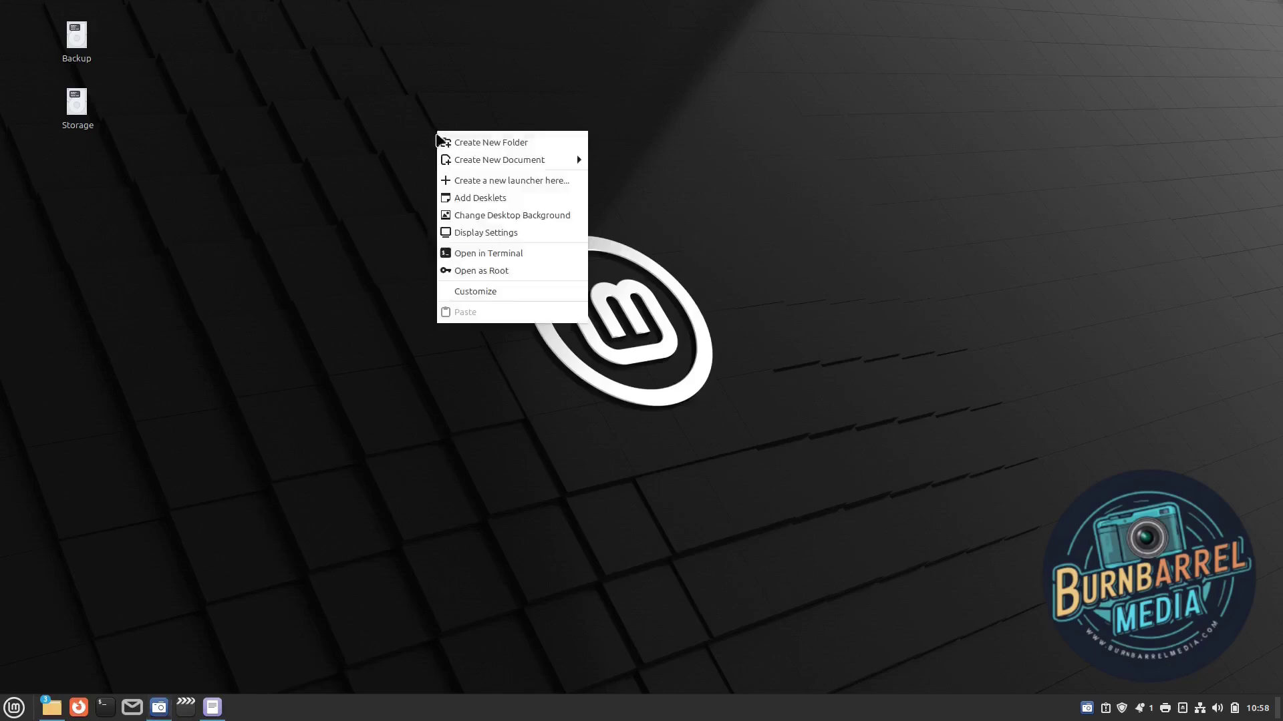
pyautogui.click(477, 291)
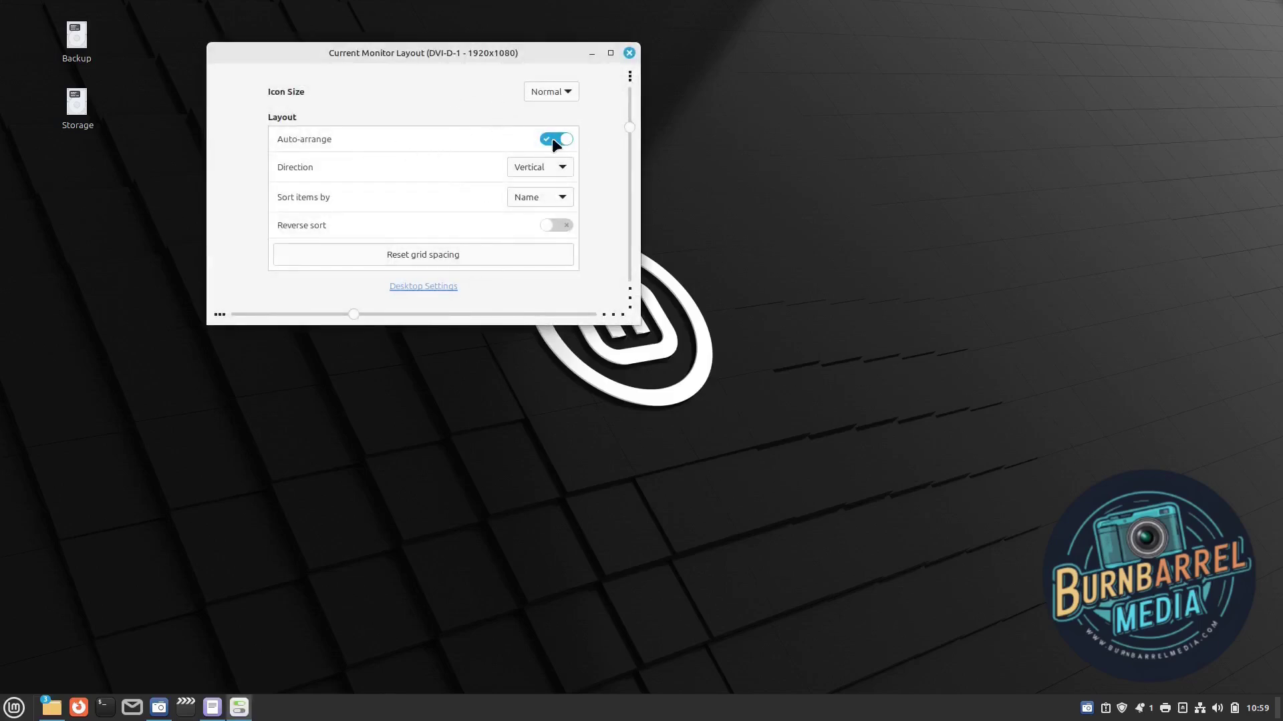
pyautogui.click(77, 107)
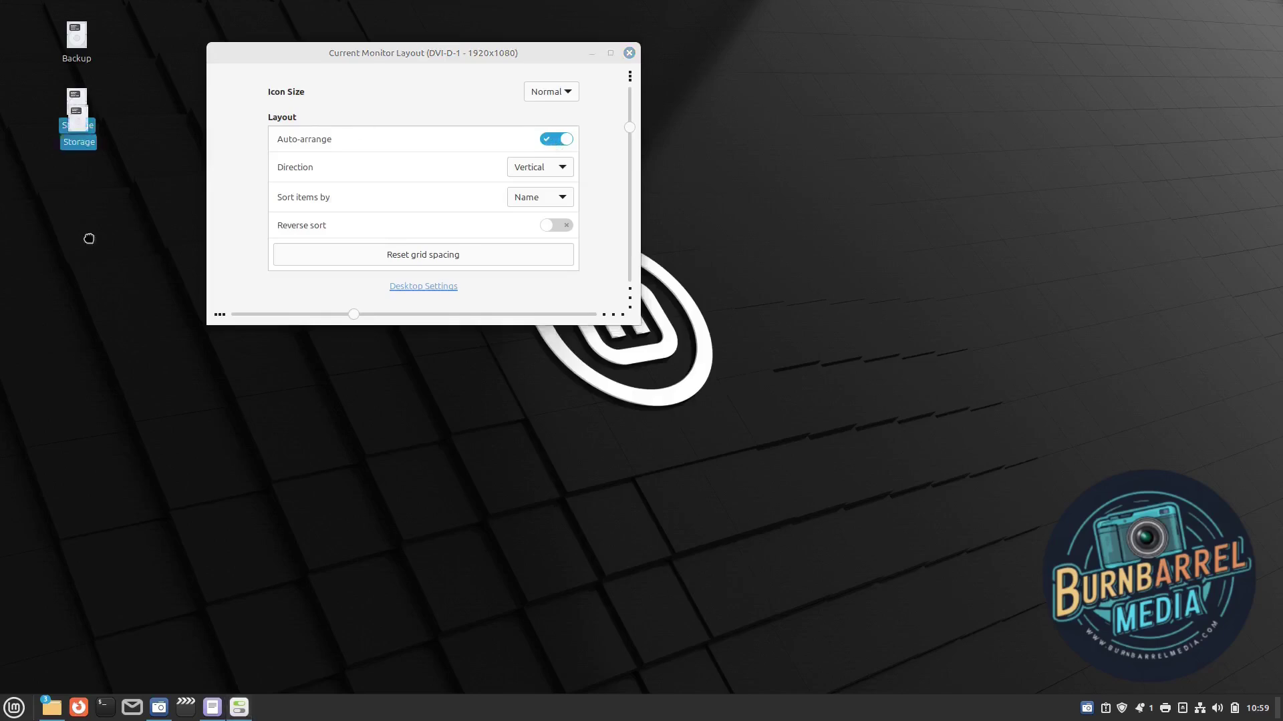
pyautogui.moveTo(75, 131); pyautogui.dragTo(935, 147)
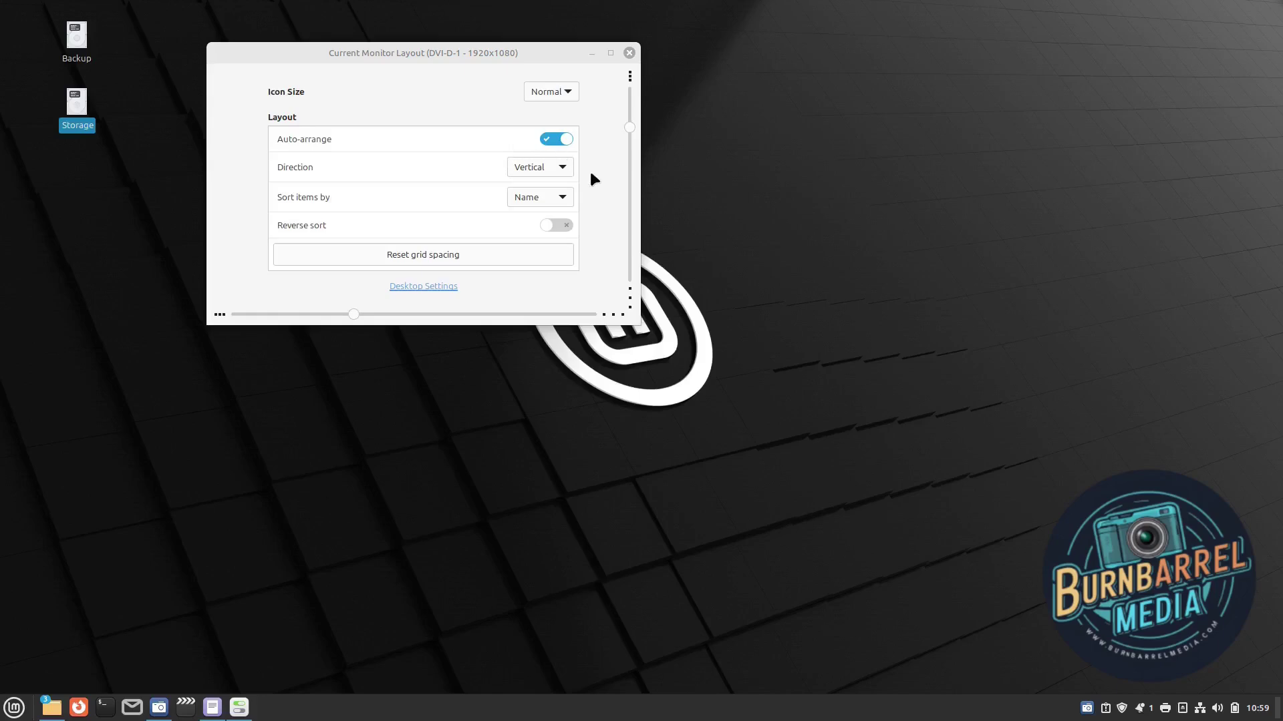
pyautogui.click(554, 138)
pyautogui.moveTo(79, 103)
pyautogui.mouseDown()
pyautogui.moveTo(738, 149)
pyautogui.moveTo(979, 97)
pyautogui.moveTo(94, 121)
pyautogui.moveTo(78, 101)
pyautogui.mouseUp()
pyautogui.moveTo(492, 52); pyautogui.dragTo(774, 112)
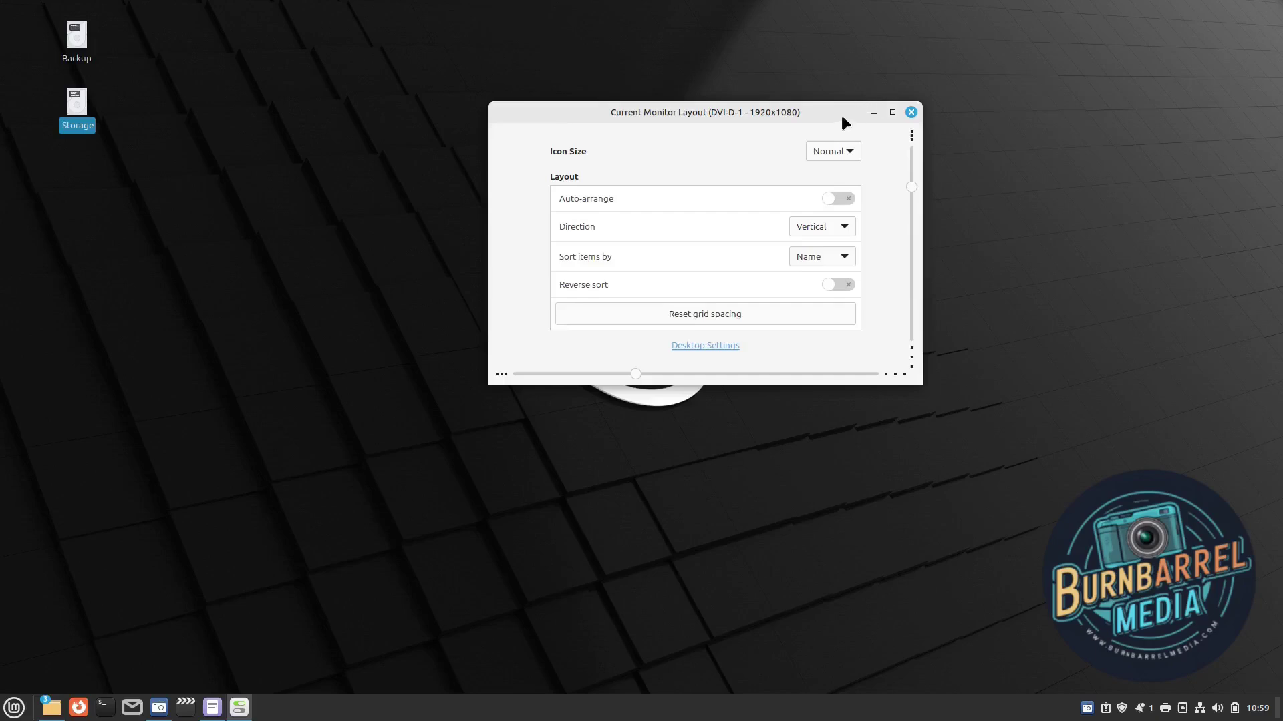
pyautogui.moveTo(841, 115); pyautogui.dragTo(722, 90)
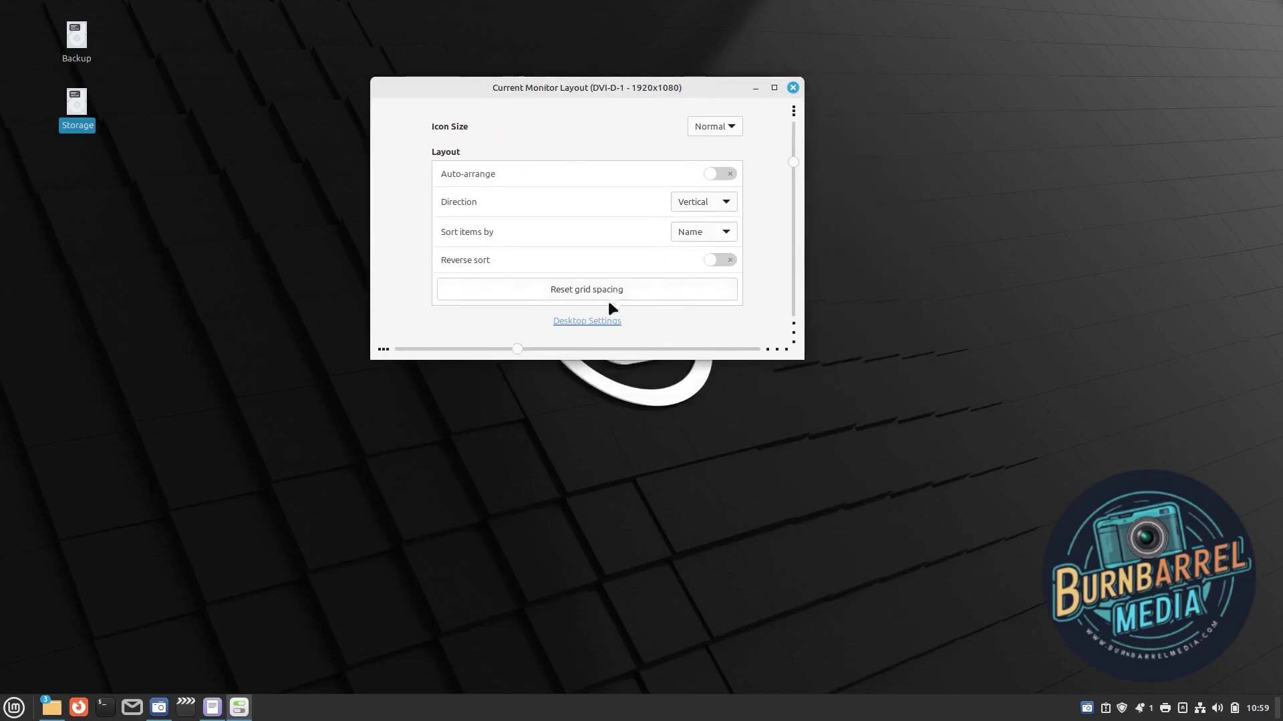
# - Open the full Desktop Settings and set the desktop layout to show desktop icons on all monitors
pyautogui.click(605, 323)
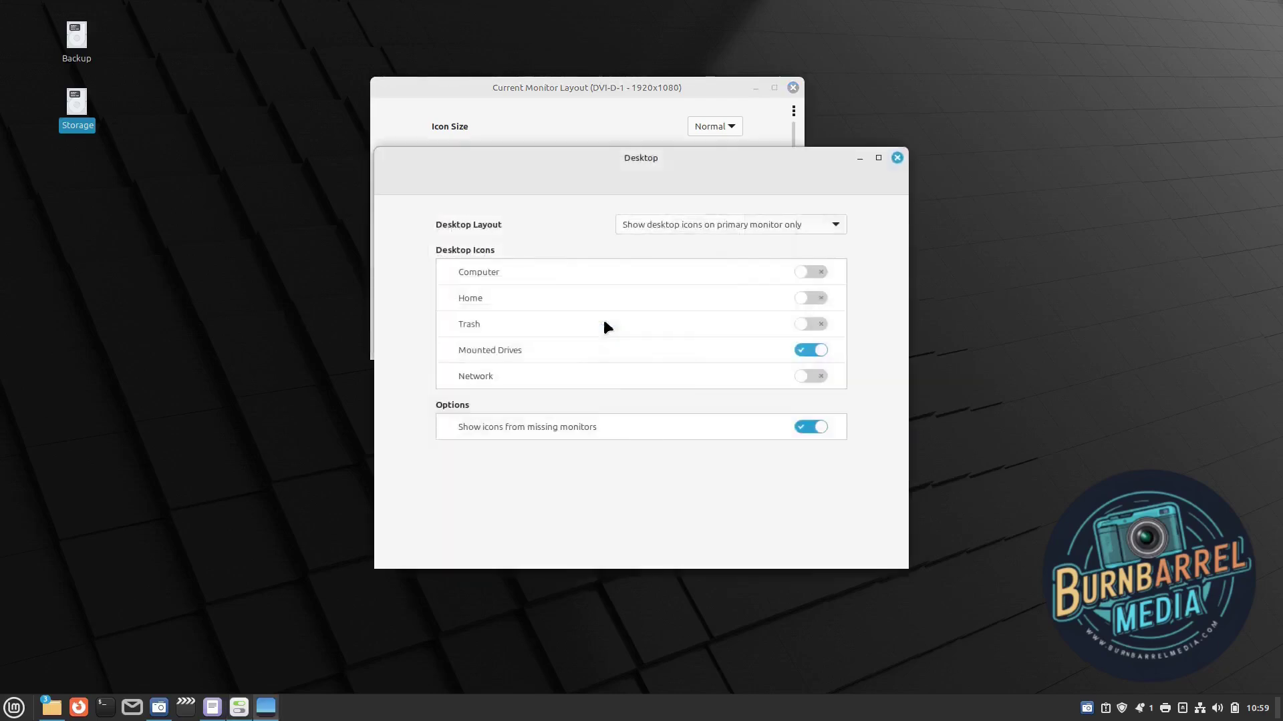
pyautogui.moveTo(519, 163); pyautogui.dragTo(506, 144)
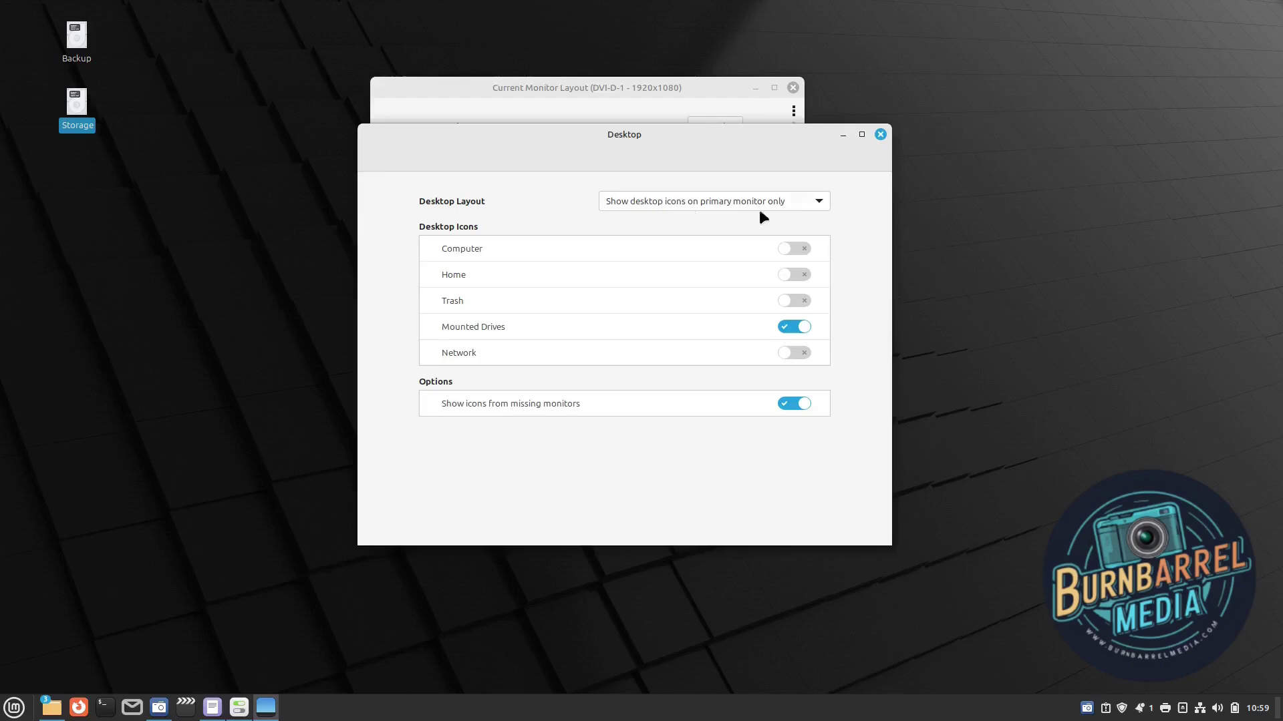
pyautogui.click(804, 201)
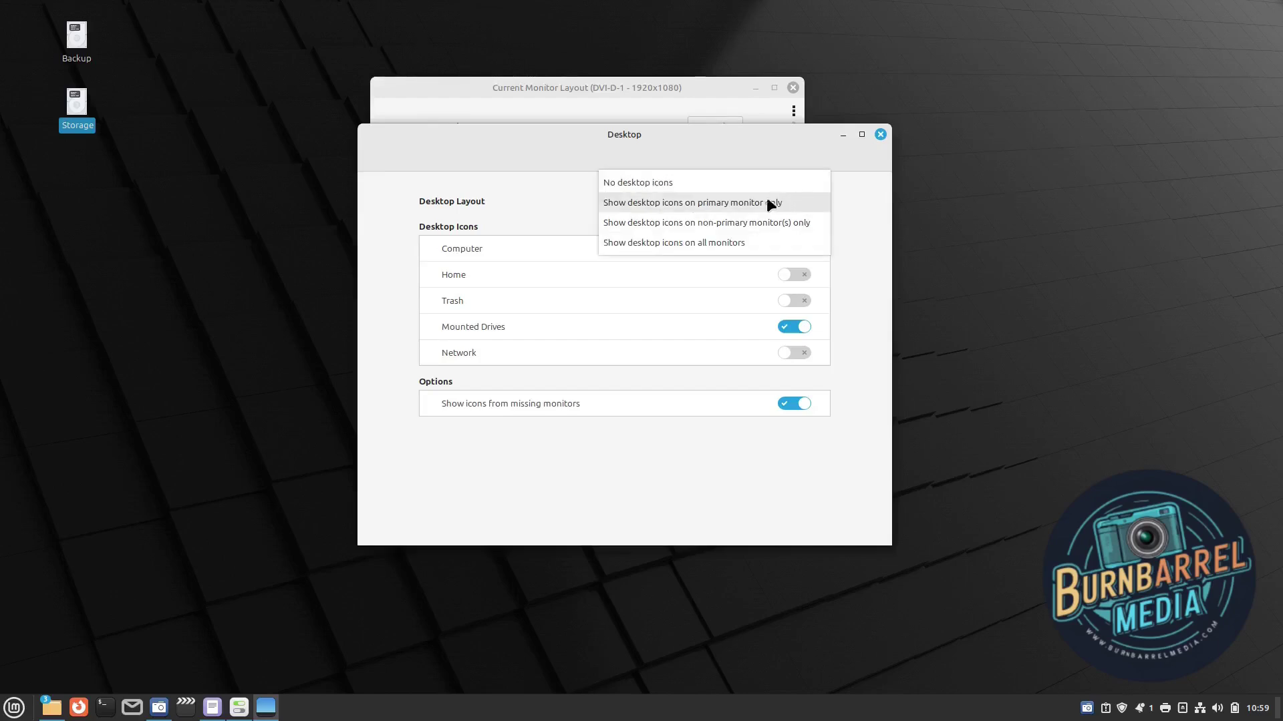
pyautogui.click(728, 243)
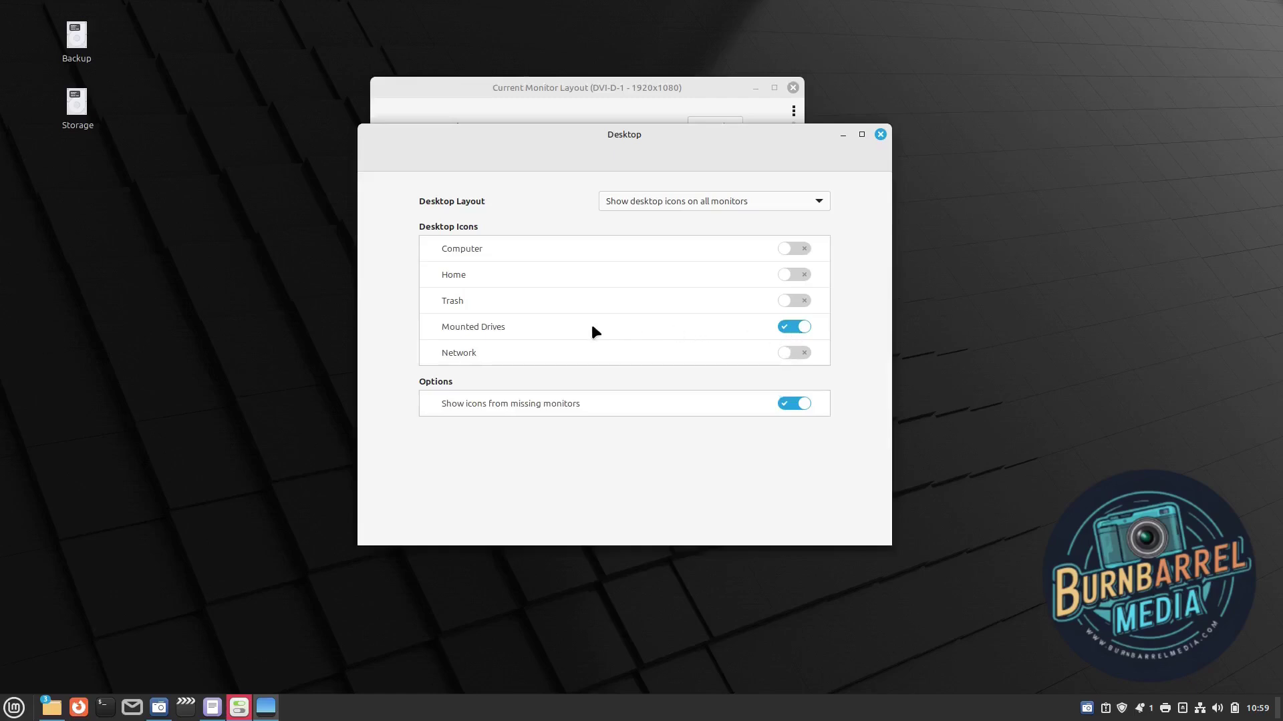
pyautogui.moveTo(137, 146); pyautogui.dragTo(40, 16)
pyautogui.click(43, 22)
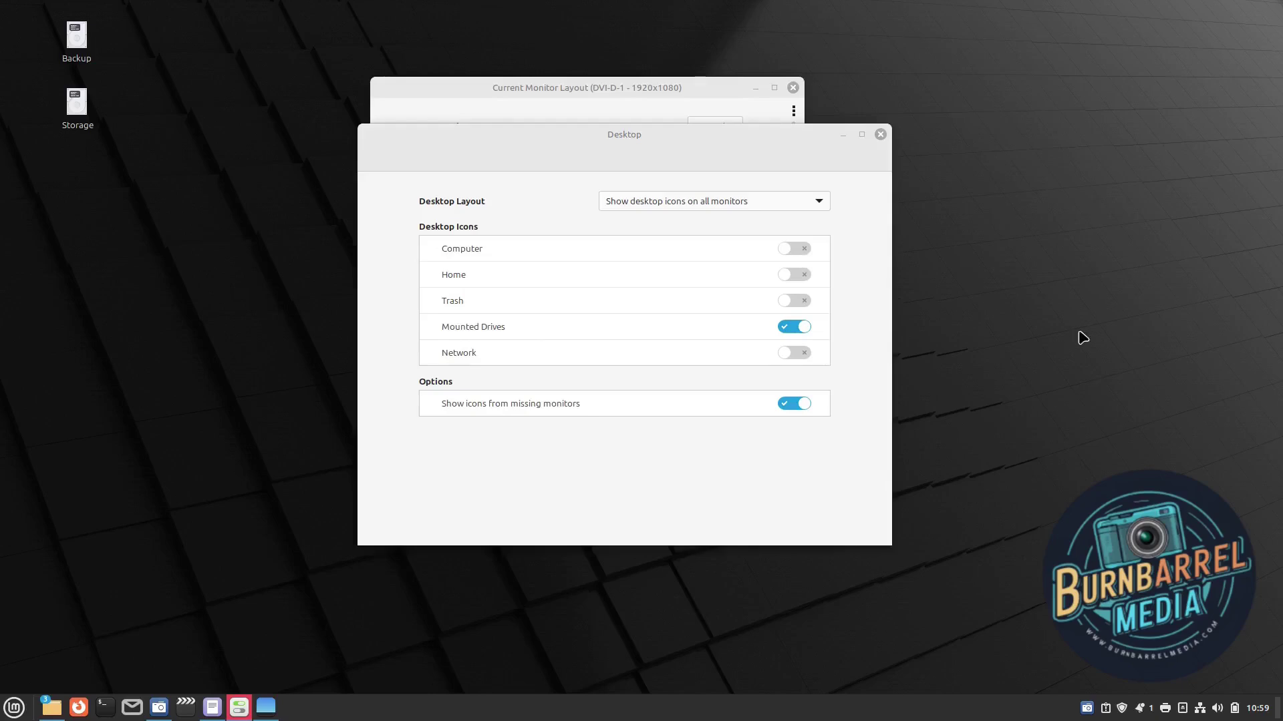
# - Enable the Computer, Home and Trash desktop icons, and close both desktop settings windows
pyautogui.click(795, 247)
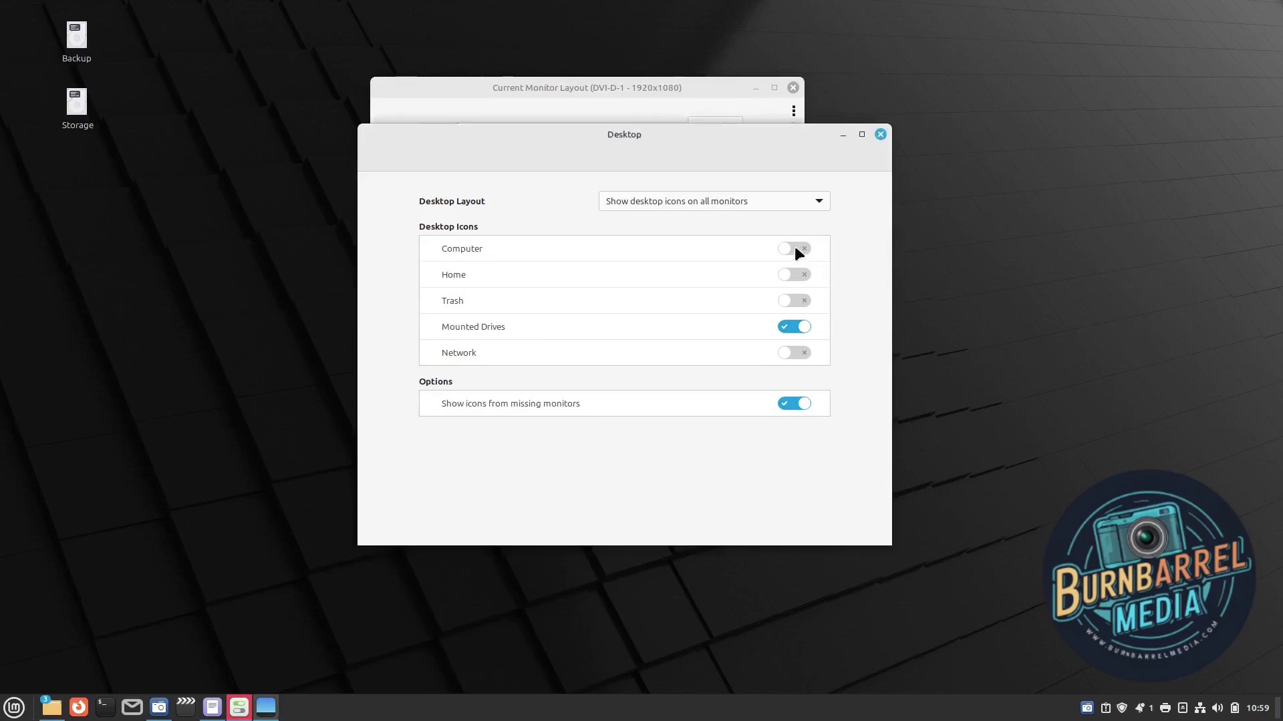
pyautogui.click(800, 298)
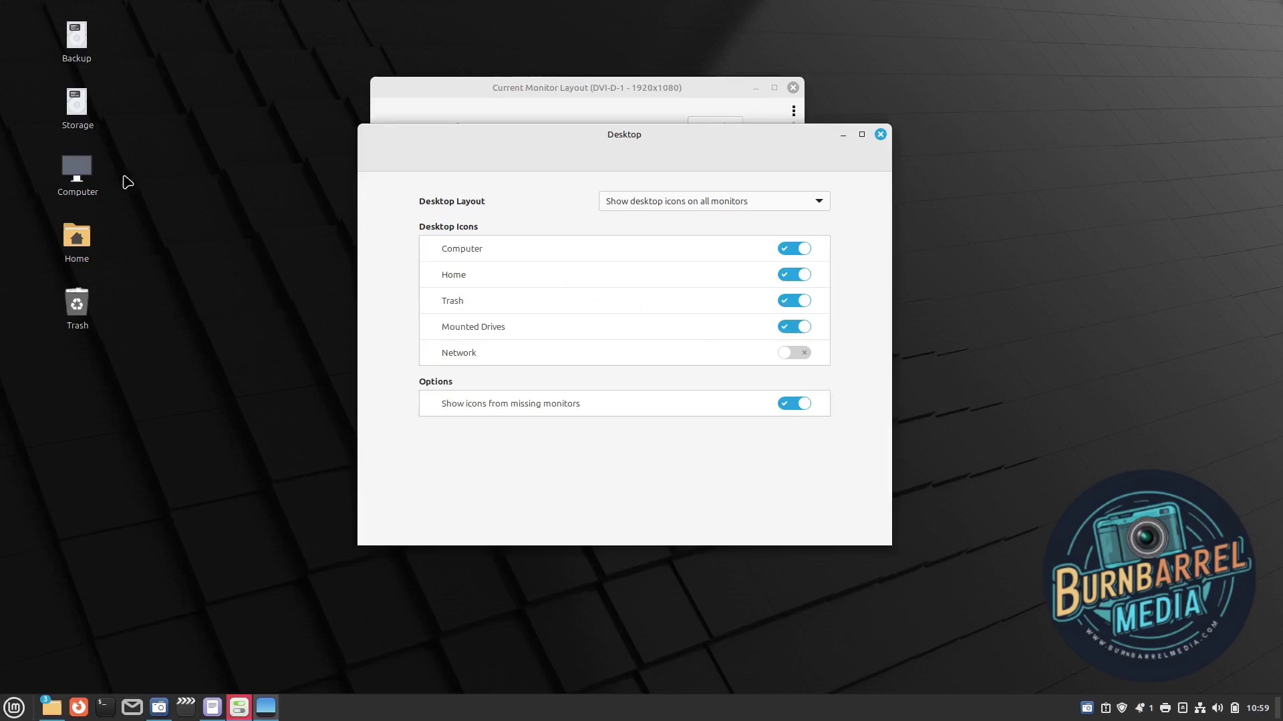
pyautogui.click(879, 133)
pyautogui.click(793, 88)
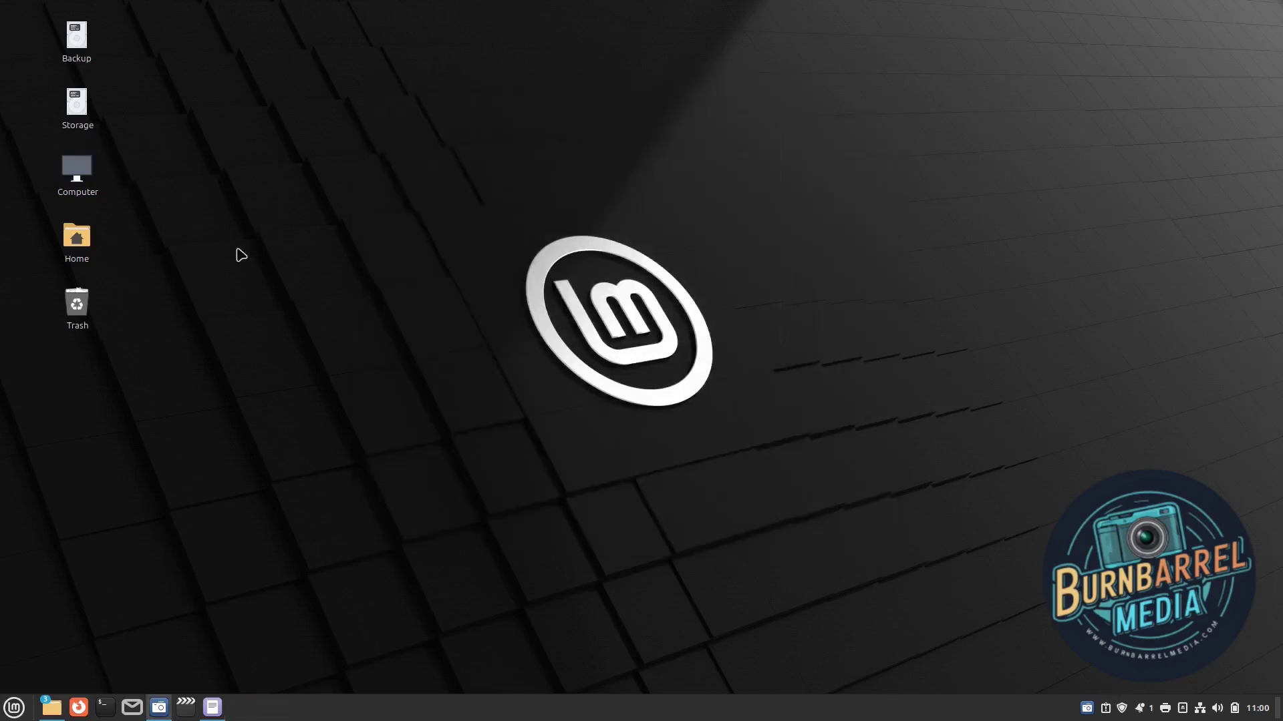
pyautogui.click(77, 170)
pyautogui.click(73, 244)
pyautogui.click(77, 304)
pyautogui.click(287, 230)
# - Open the Home folder from the desktop, switch it to list view, and close its window
pyautogui.doubleClick(77, 237)
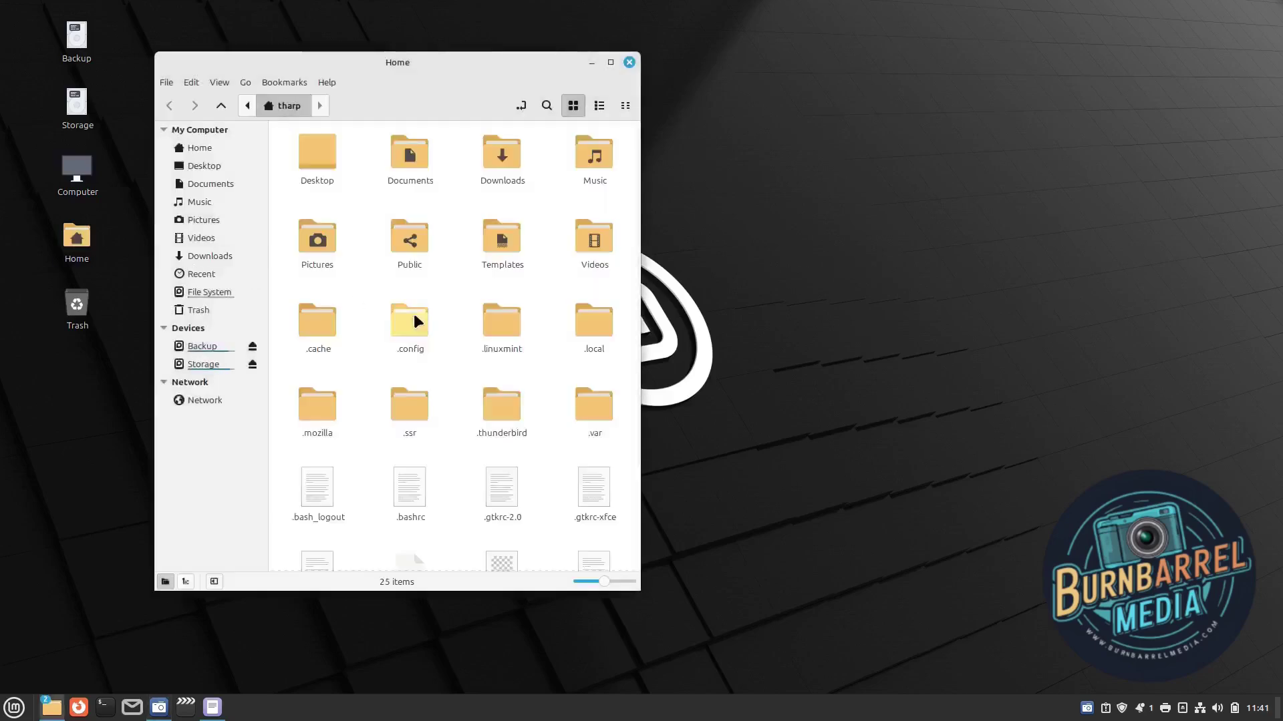
pyautogui.moveTo(513, 66); pyautogui.dragTo(801, 77)
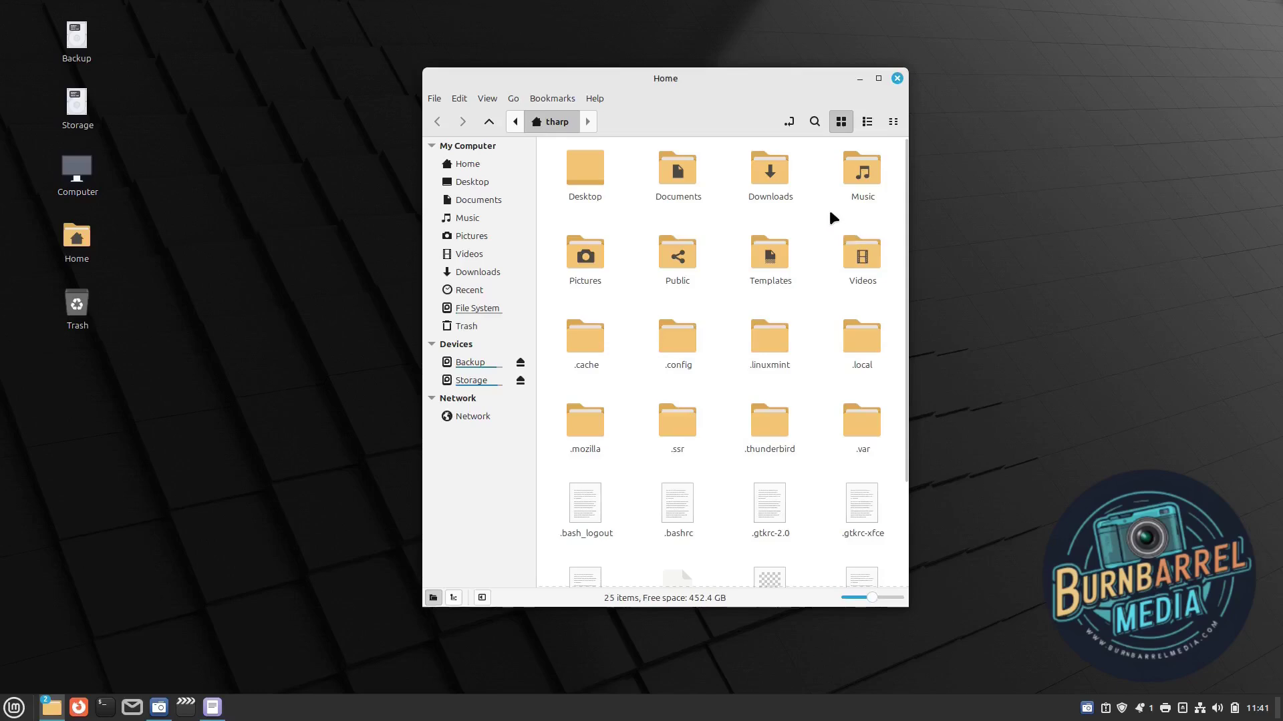
pyautogui.click(867, 122)
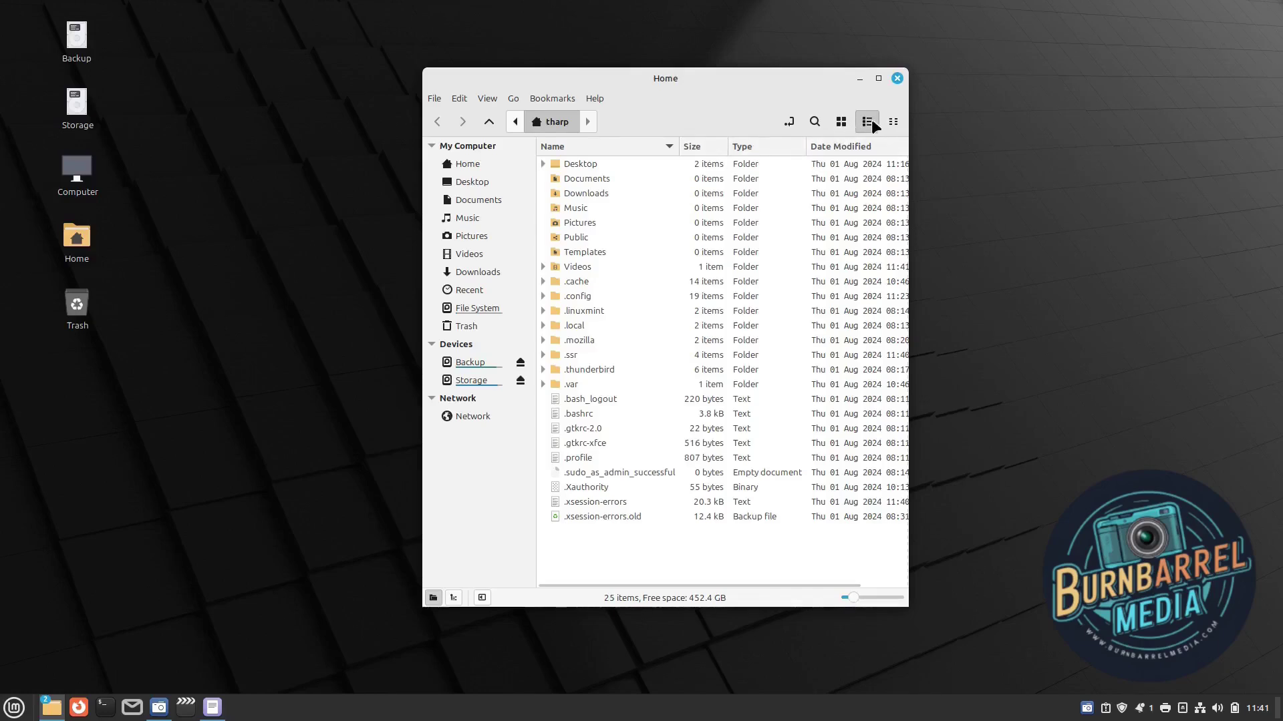
pyautogui.click(896, 78)
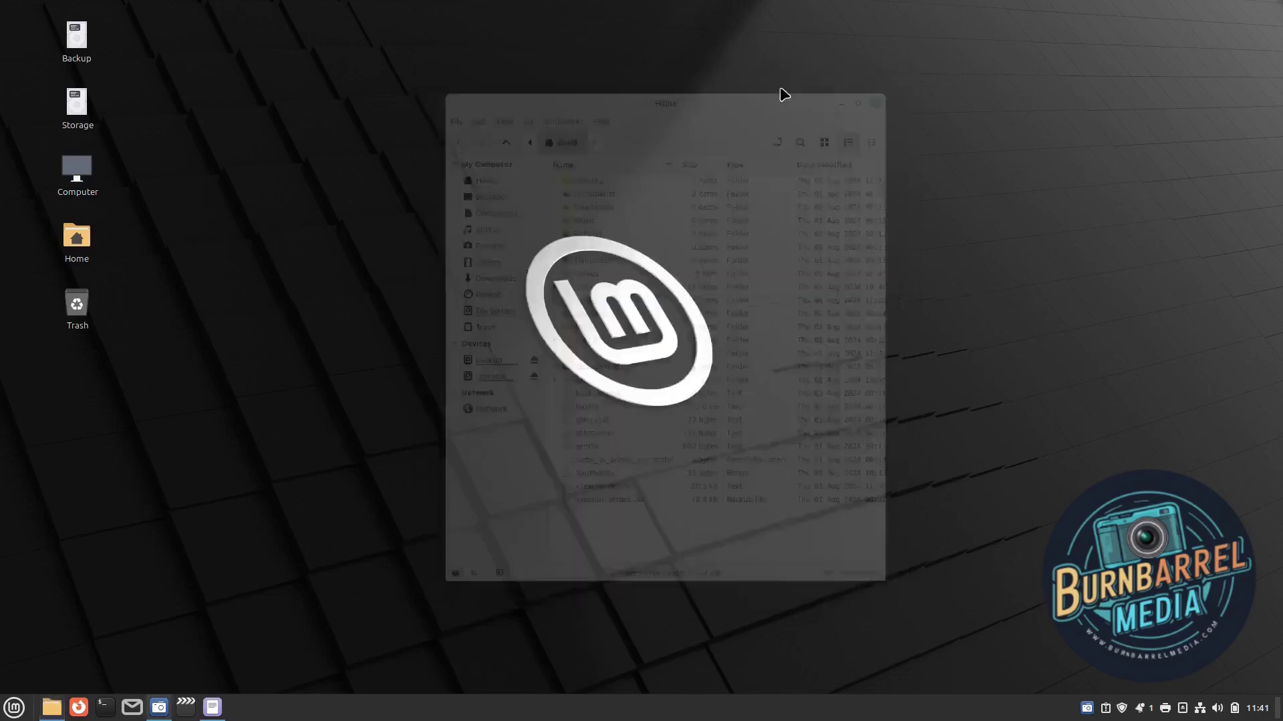
# - Open the Home and Computer folders in separate windows and place the Home window in front
pyautogui.doubleClick(76, 237)
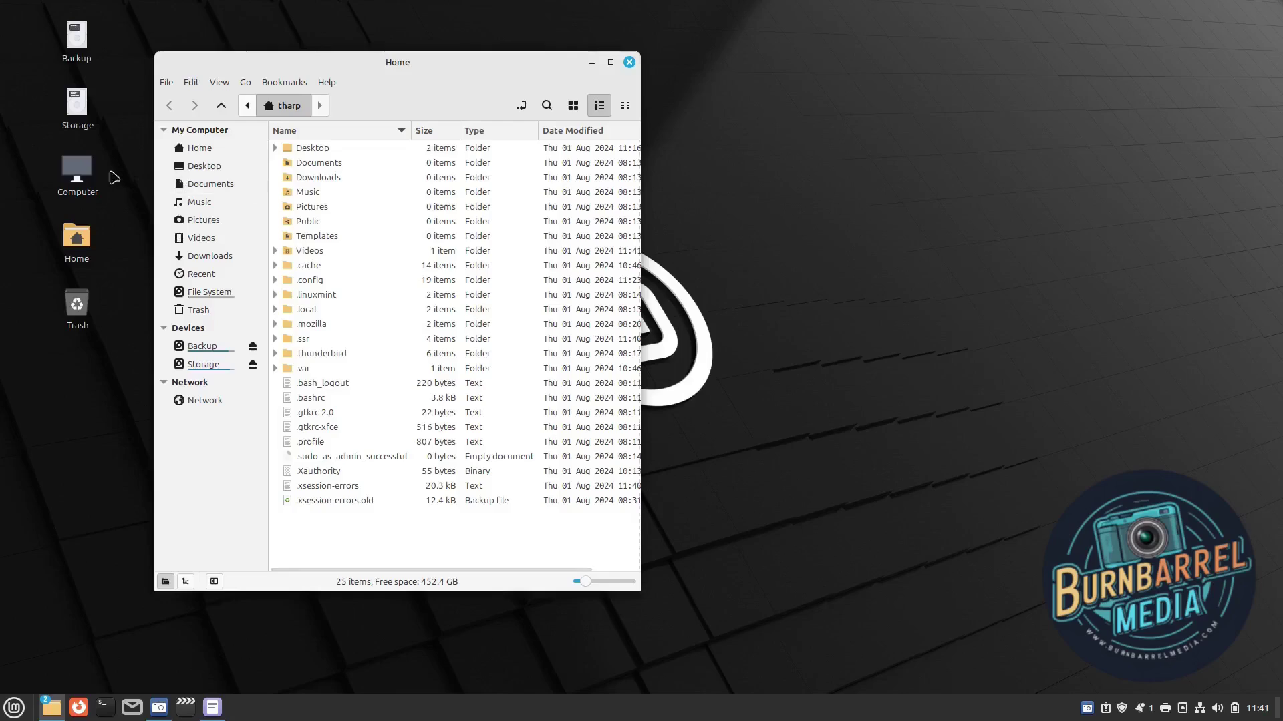
pyautogui.doubleClick(81, 178)
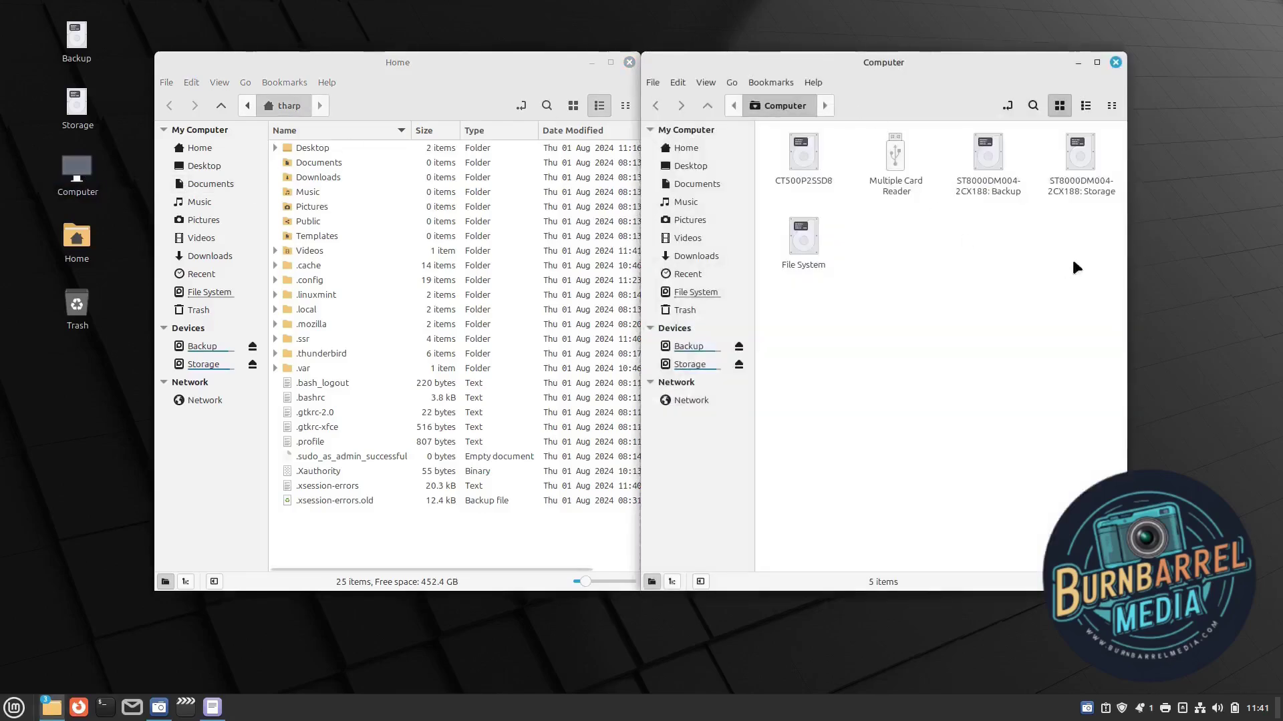
pyautogui.moveTo(1105, 264); pyautogui.dragTo(765, 136)
pyautogui.moveTo(538, 67); pyautogui.dragTo(772, 70)
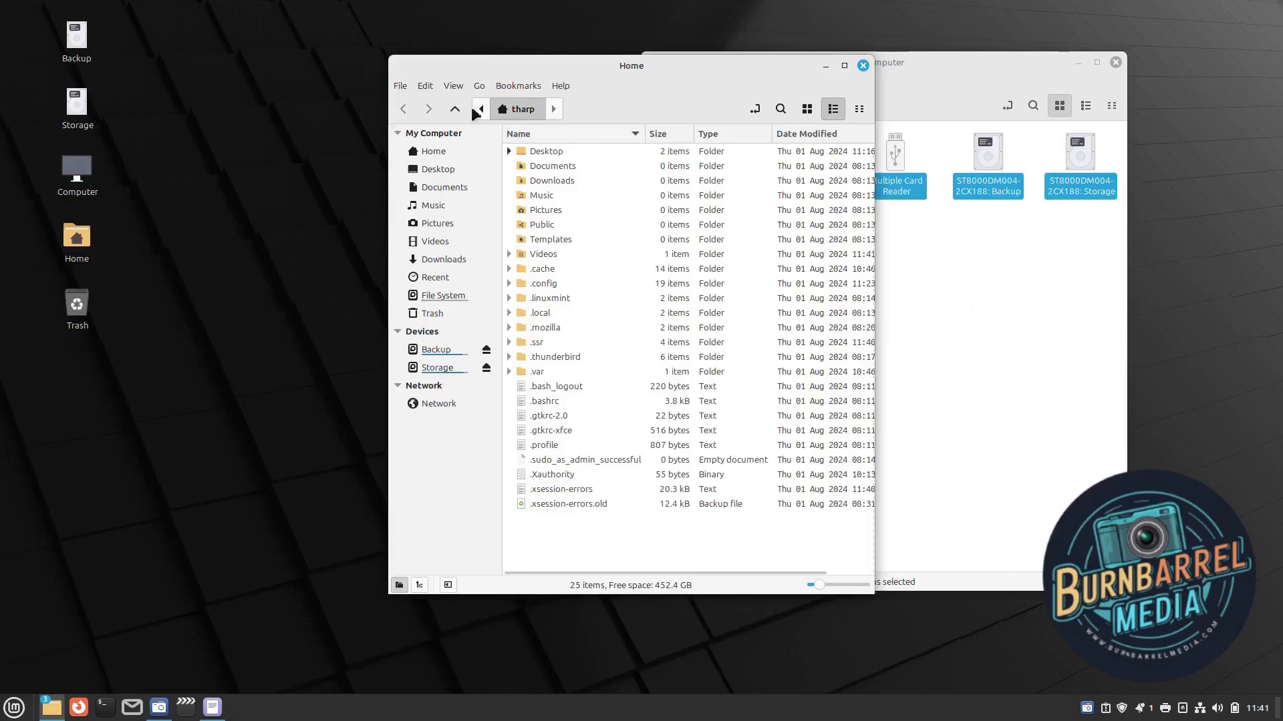
# - Set the default view for new folders to List View in the File Management Preferences
pyautogui.click(426, 80)
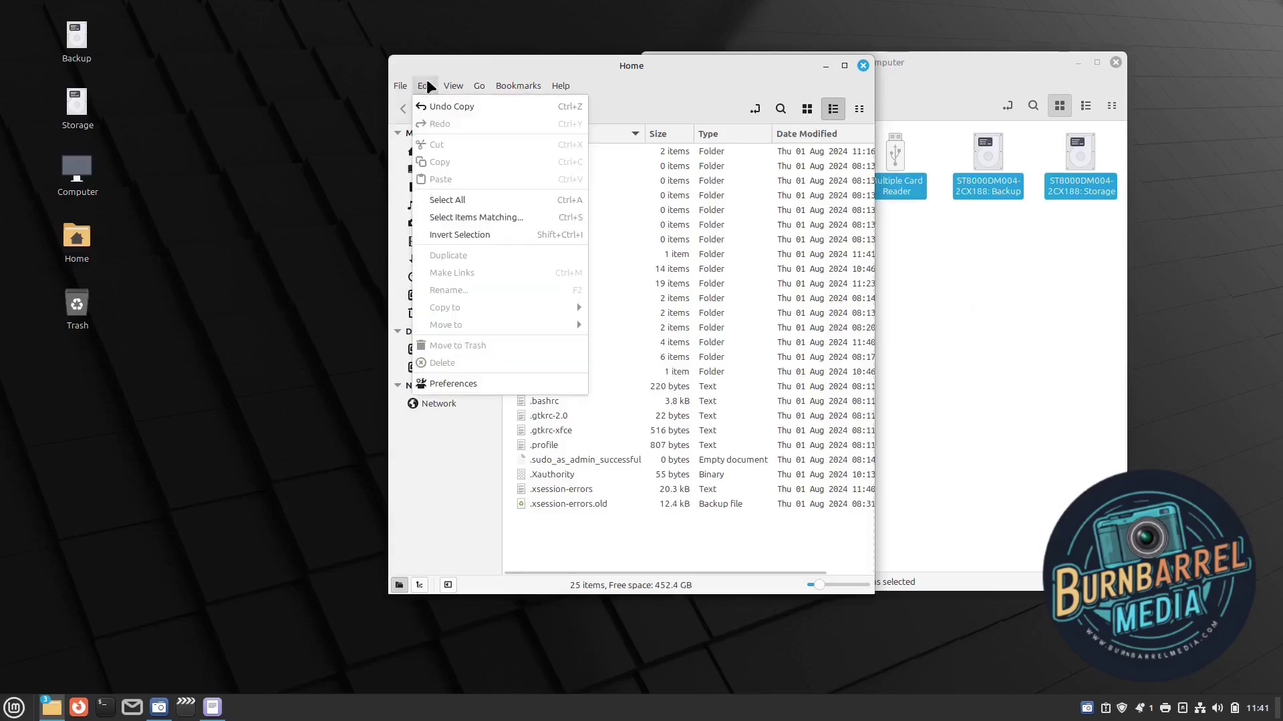
pyautogui.click(472, 385)
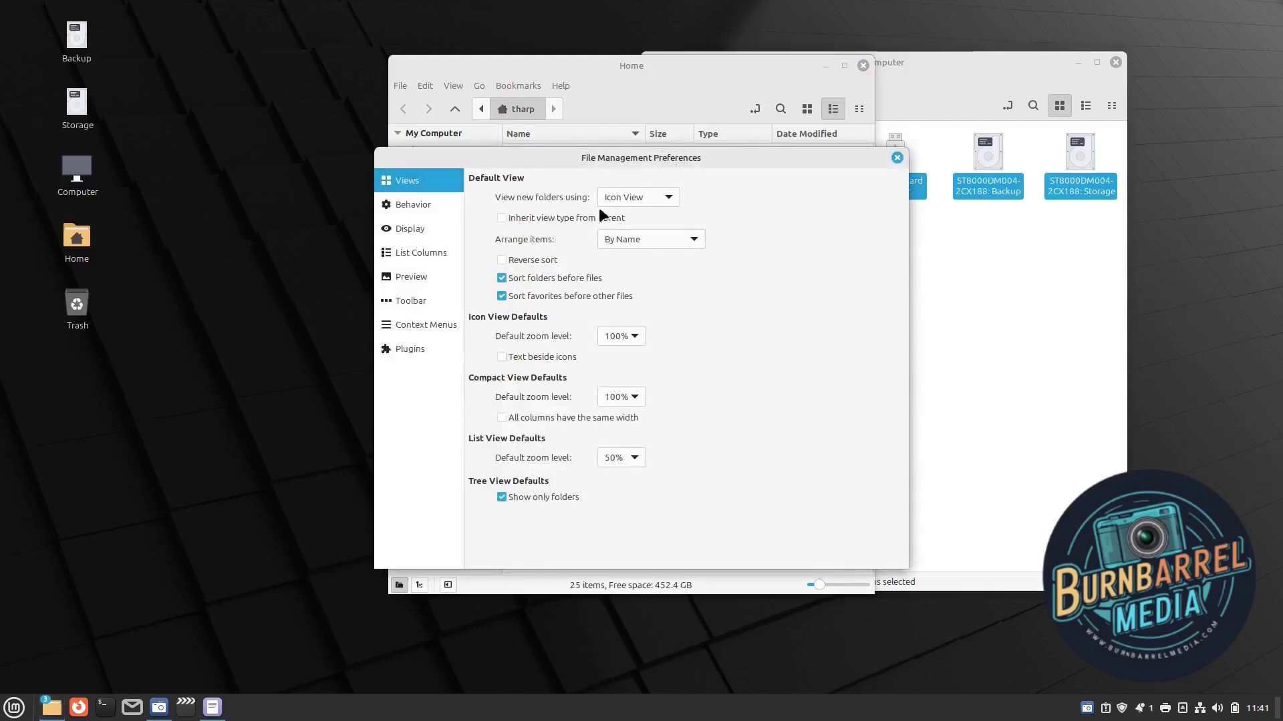
pyautogui.click(660, 195)
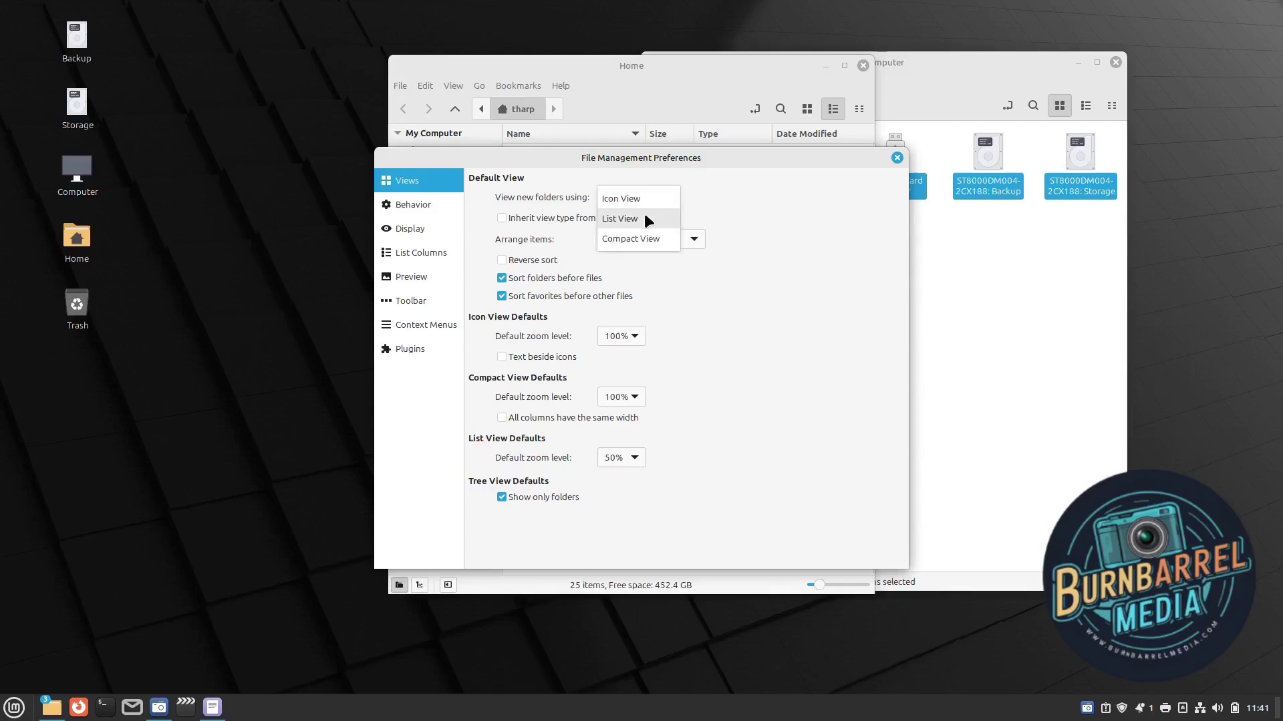
pyautogui.click(644, 215)
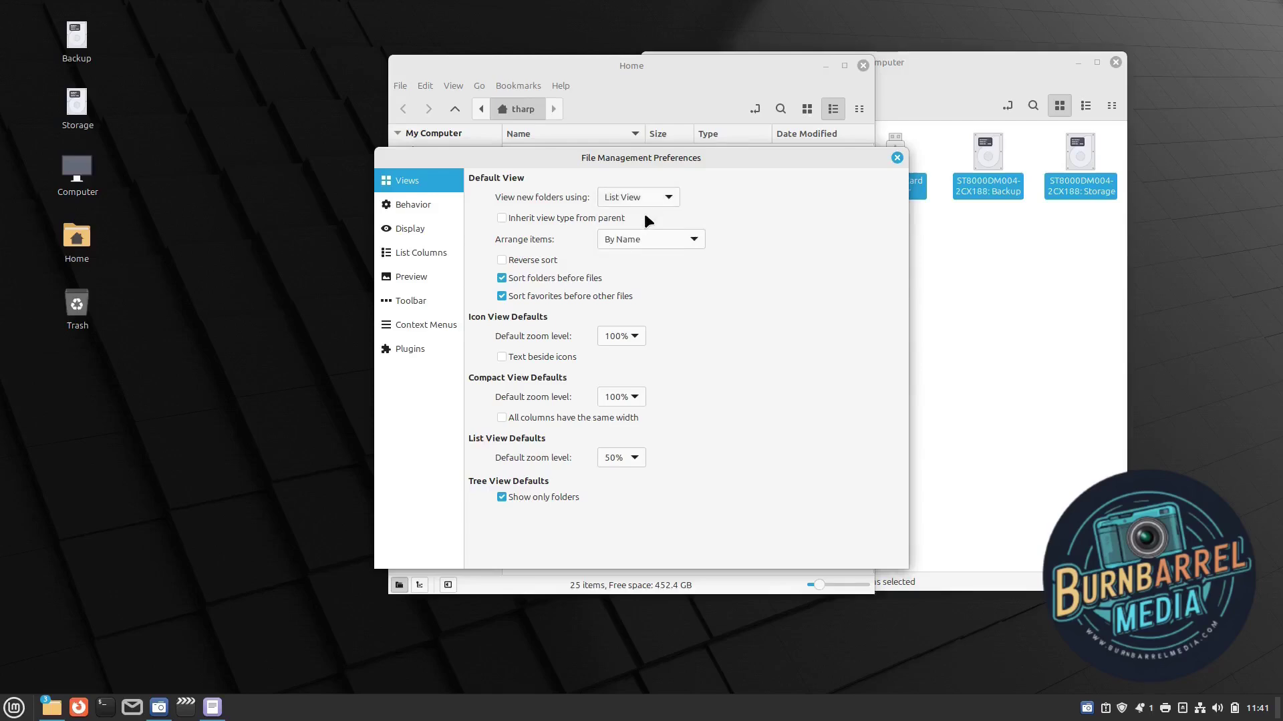
# - Show the Behavior preferences and create an empty document with the default name on the desktop
pyautogui.click(414, 204)
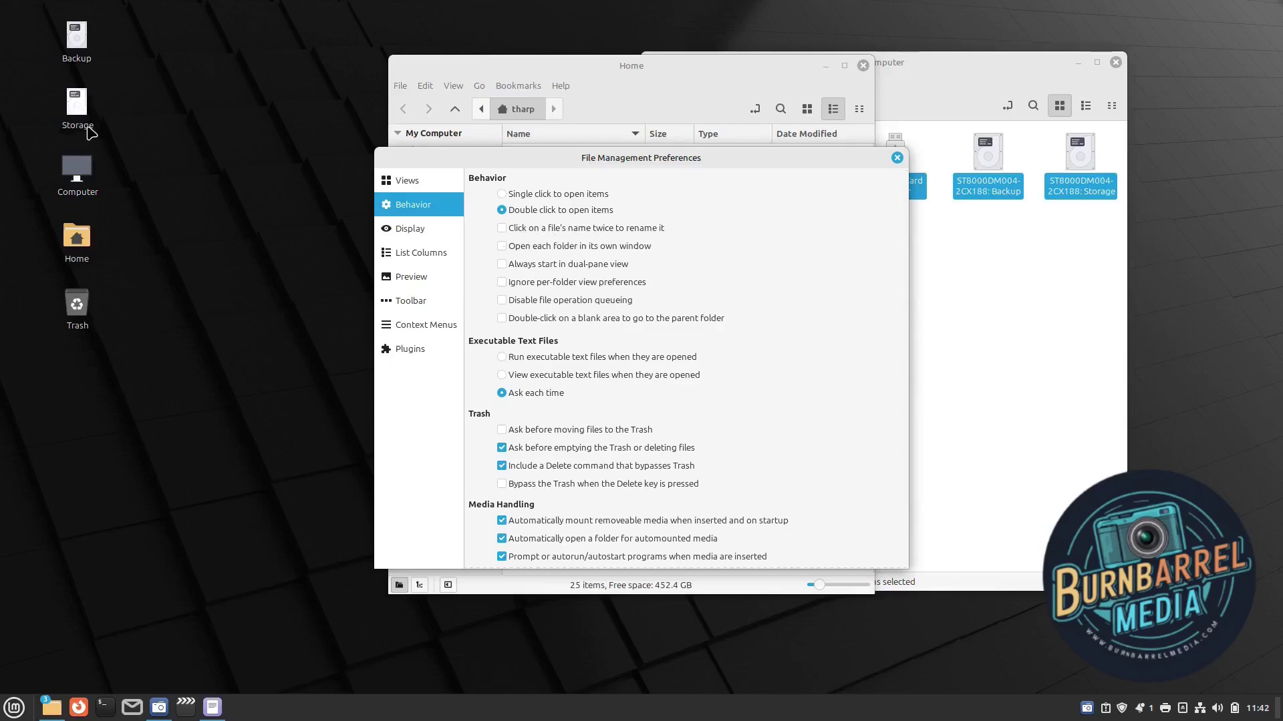
pyautogui.rightClick(182, 161)
pyautogui.moveTo(261, 190)
pyautogui.click(387, 212)
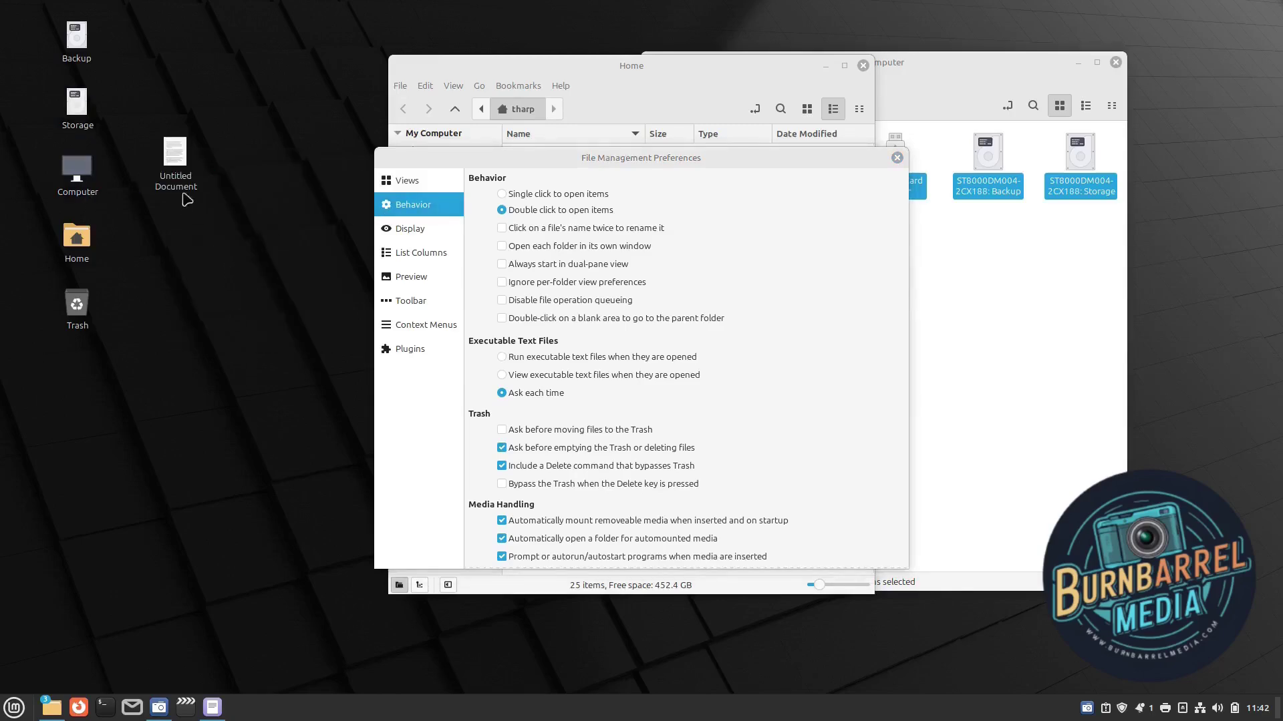
pyautogui.click(181, 188)
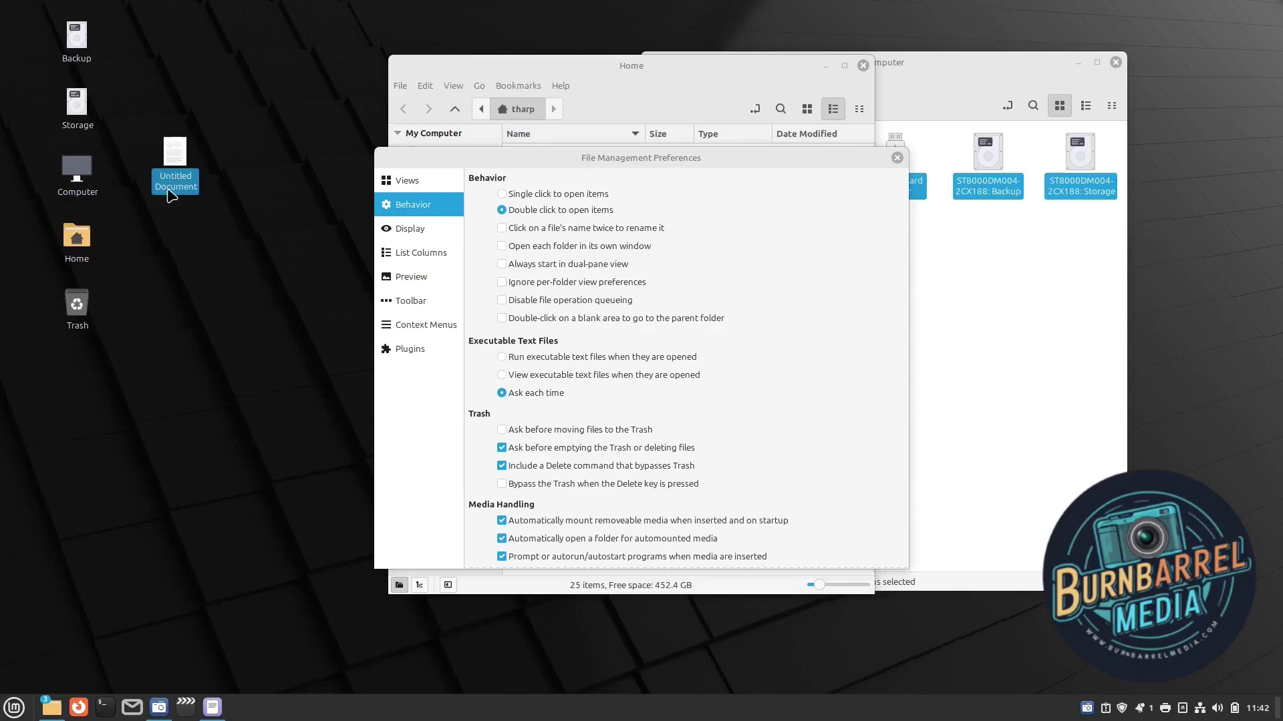
pyautogui.click(201, 236)
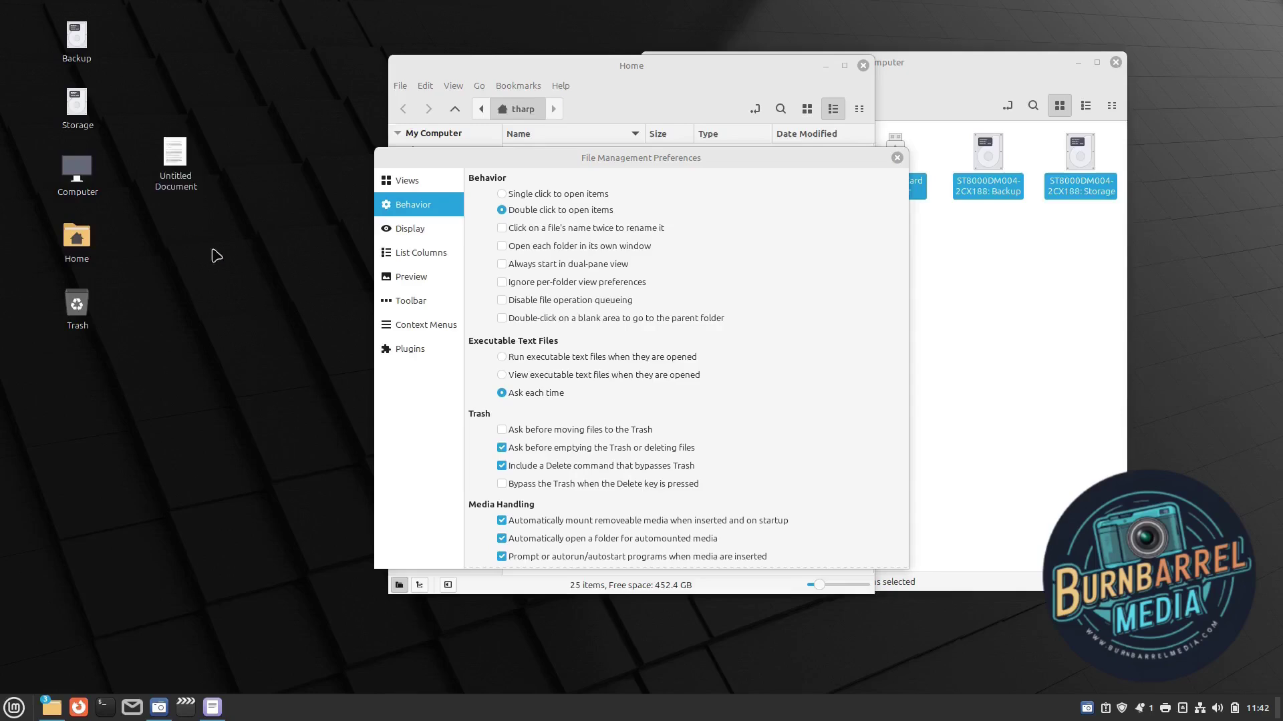
# - Enable the option "Click on a file's name twice to rename it" and use it to rename the new desktop document "list"
pyautogui.click(511, 227)
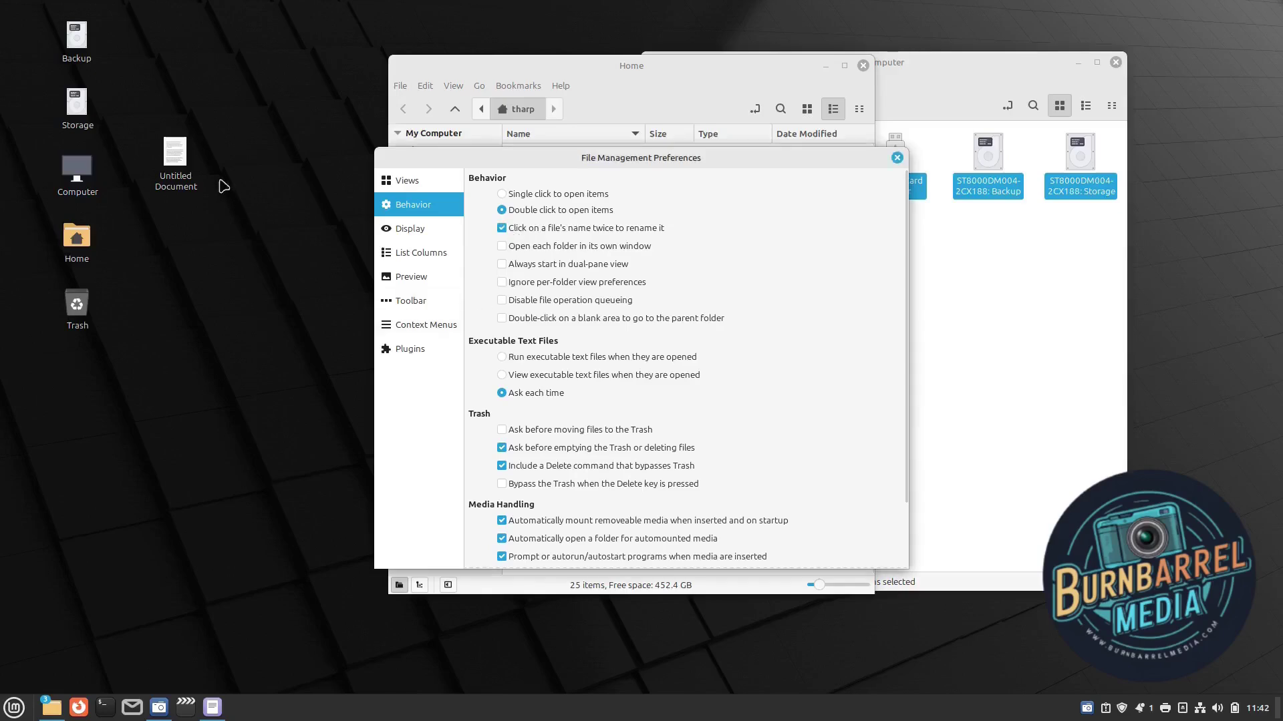
pyautogui.click(191, 185)
pyautogui.click(178, 183)
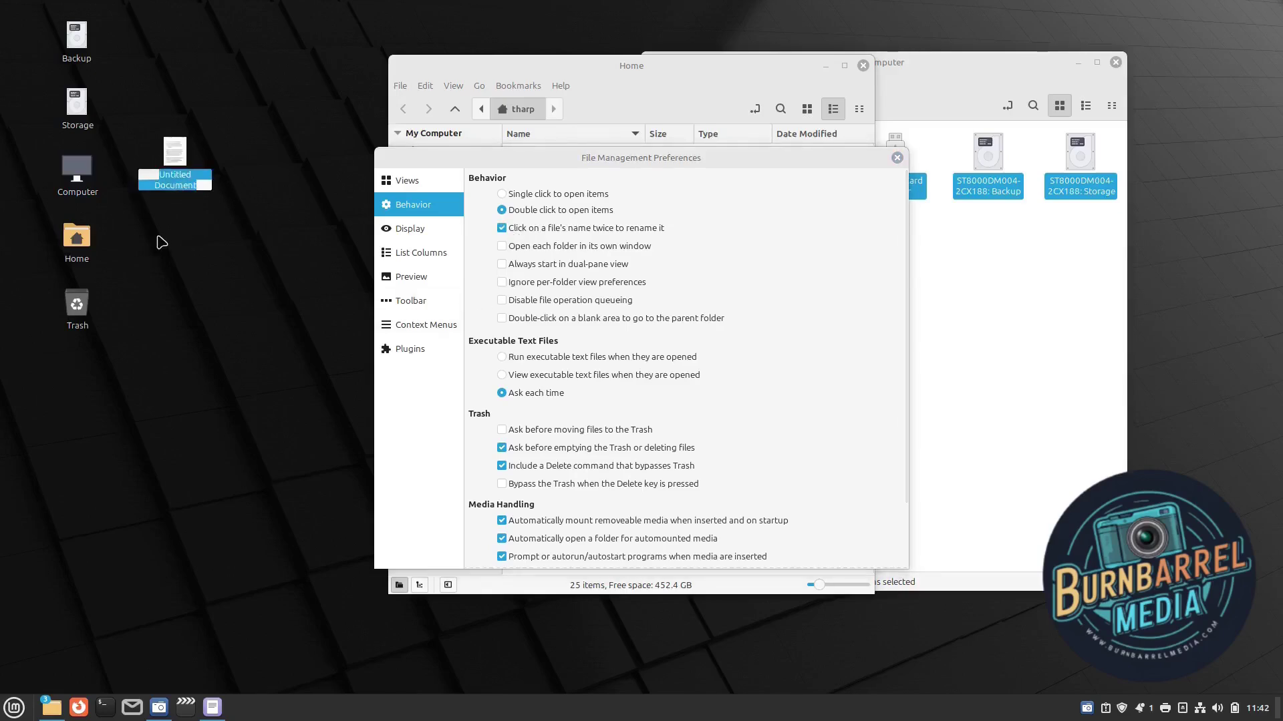
pyautogui.write('list')
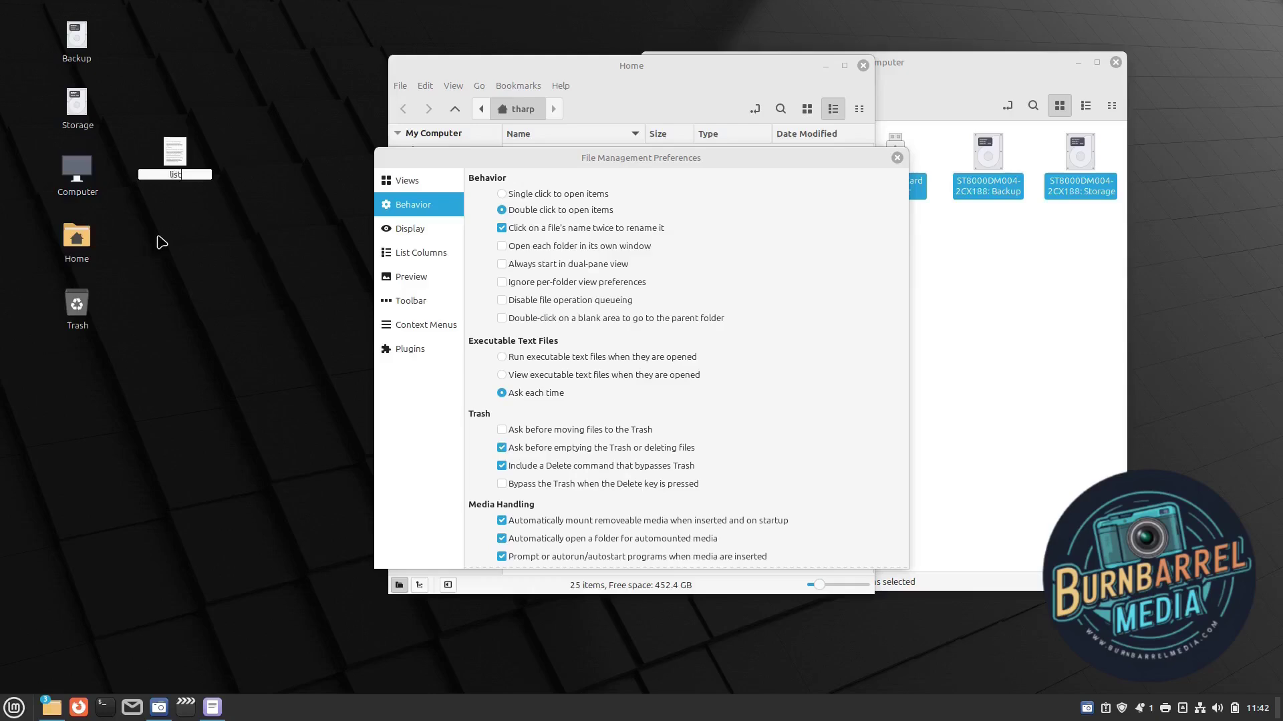
pyautogui.press('Return')
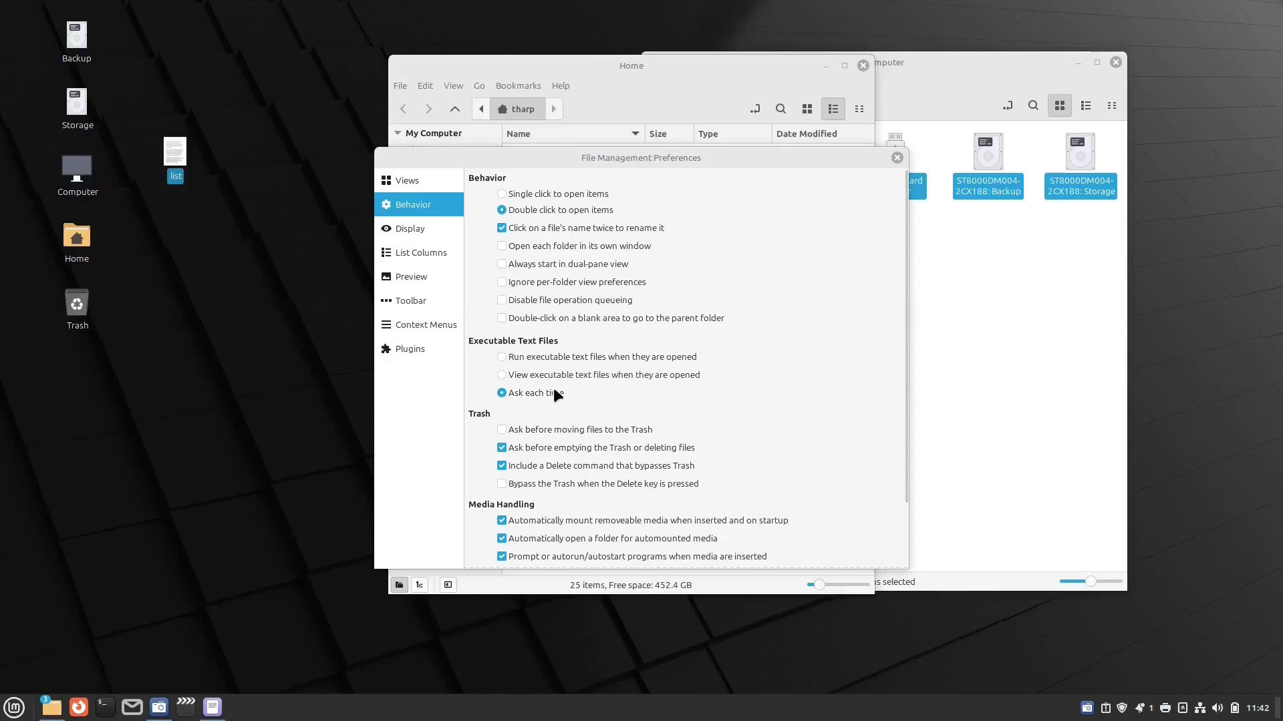
# - Set executable text files to be viewed when opened, and show the Display preferences
pyautogui.click(503, 376)
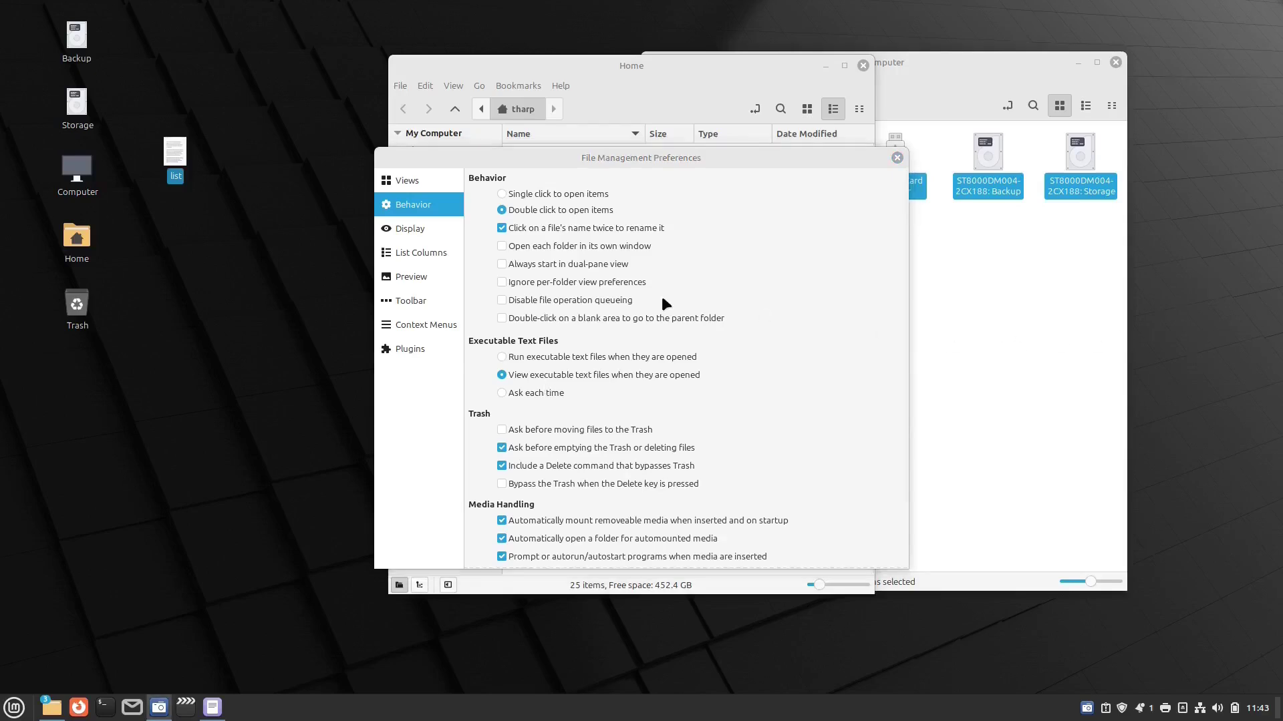
pyautogui.click(421, 234)
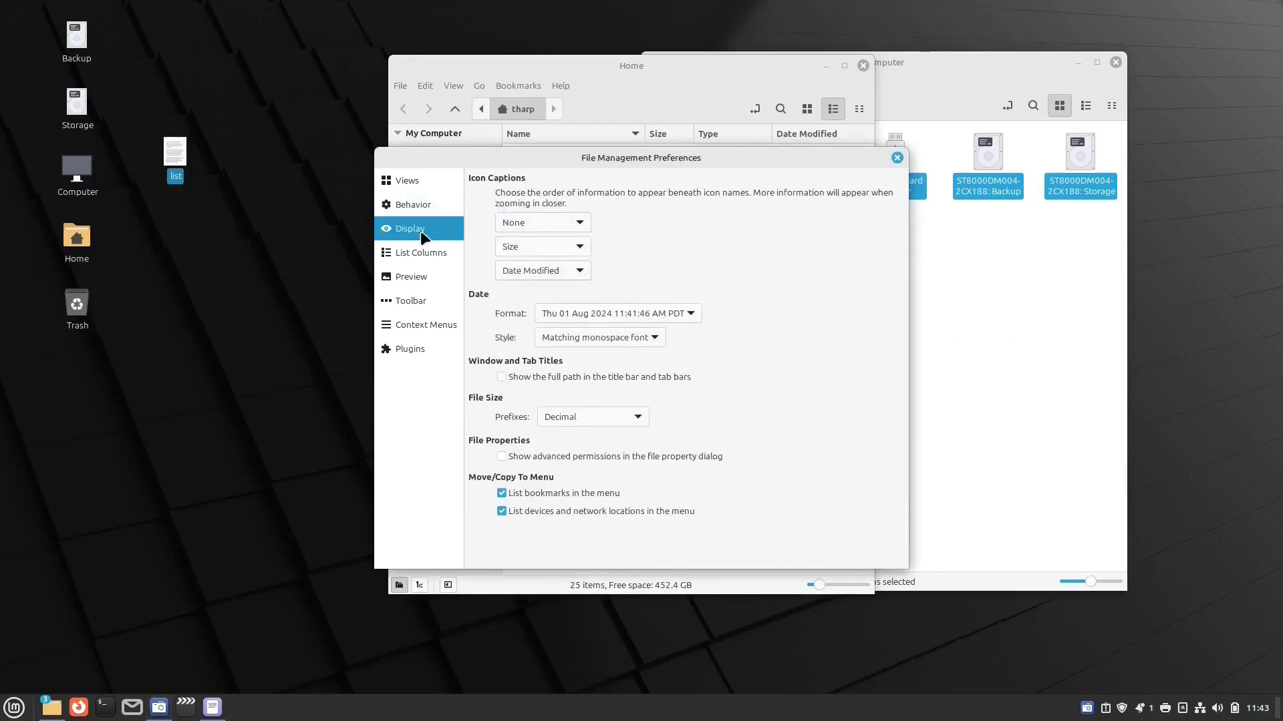
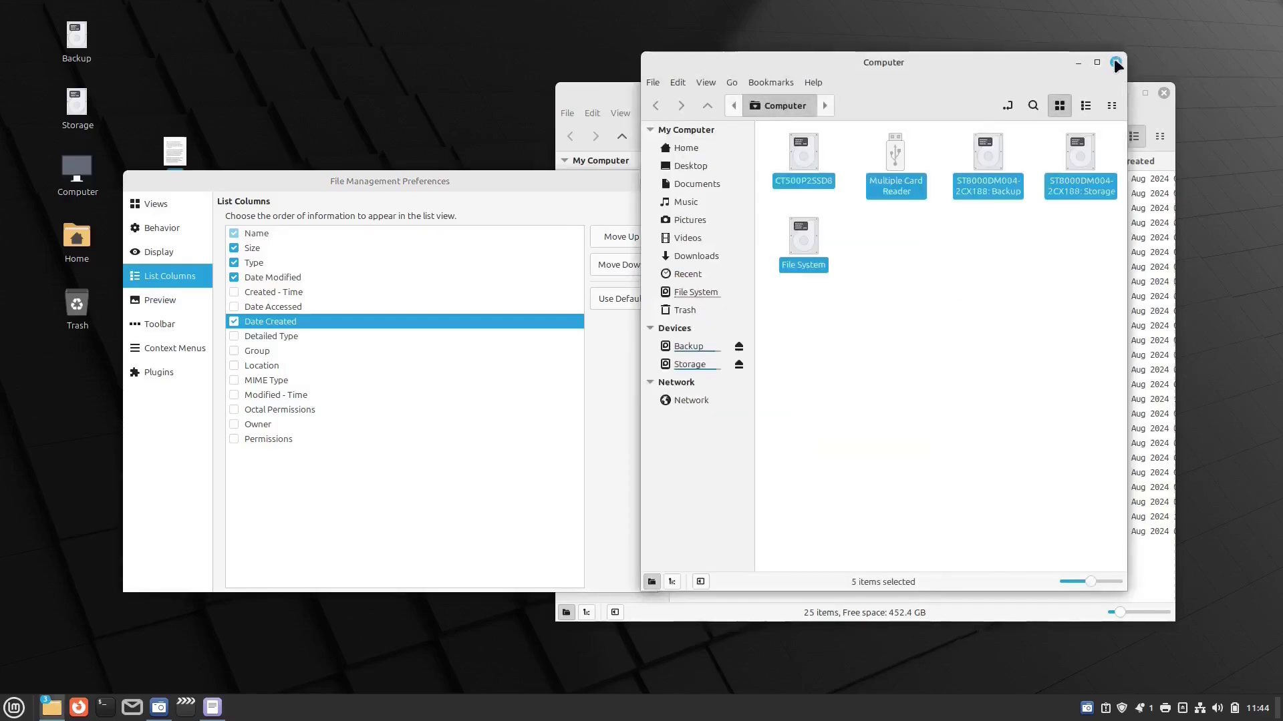
# - Move the File Management Preferences over the Home window and show the Toolbar preferences
pyautogui.click(375, 462)
pyautogui.moveTo(396, 206); pyautogui.dragTo(649, 259)
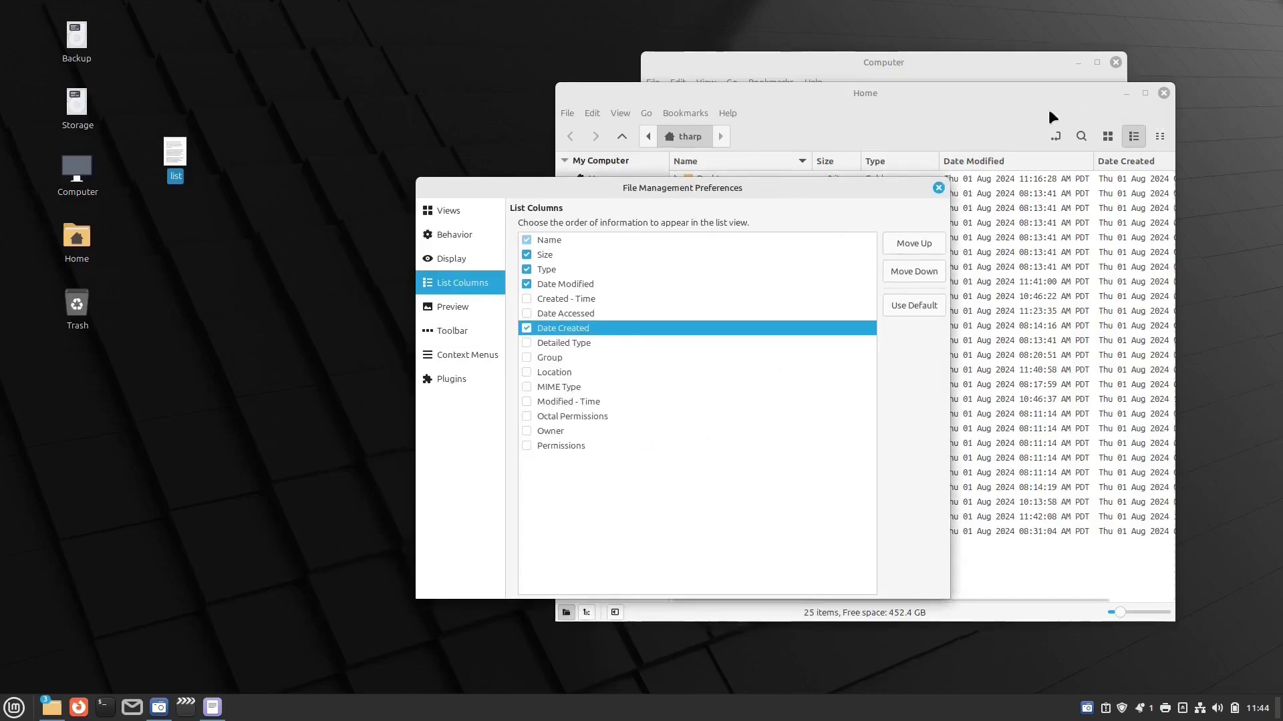
pyautogui.click(452, 330)
# - Place the preferences and a narrower Home window side by side, and close the Computer window
pyautogui.moveTo(824, 196); pyautogui.dragTo(592, 234)
pyautogui.moveTo(854, 94); pyautogui.dragTo(962, 109)
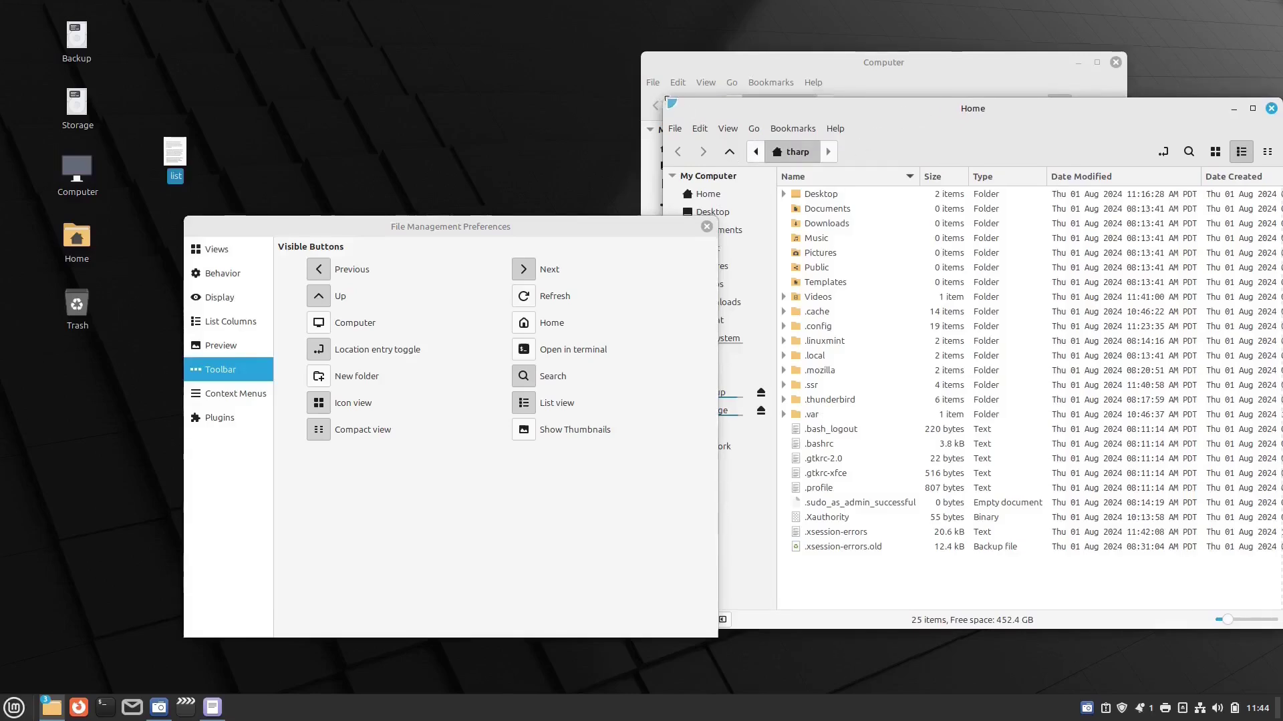
pyautogui.moveTo(667, 100); pyautogui.dragTo(841, 132)
pyautogui.moveTo(935, 141); pyautogui.dragTo(826, 141)
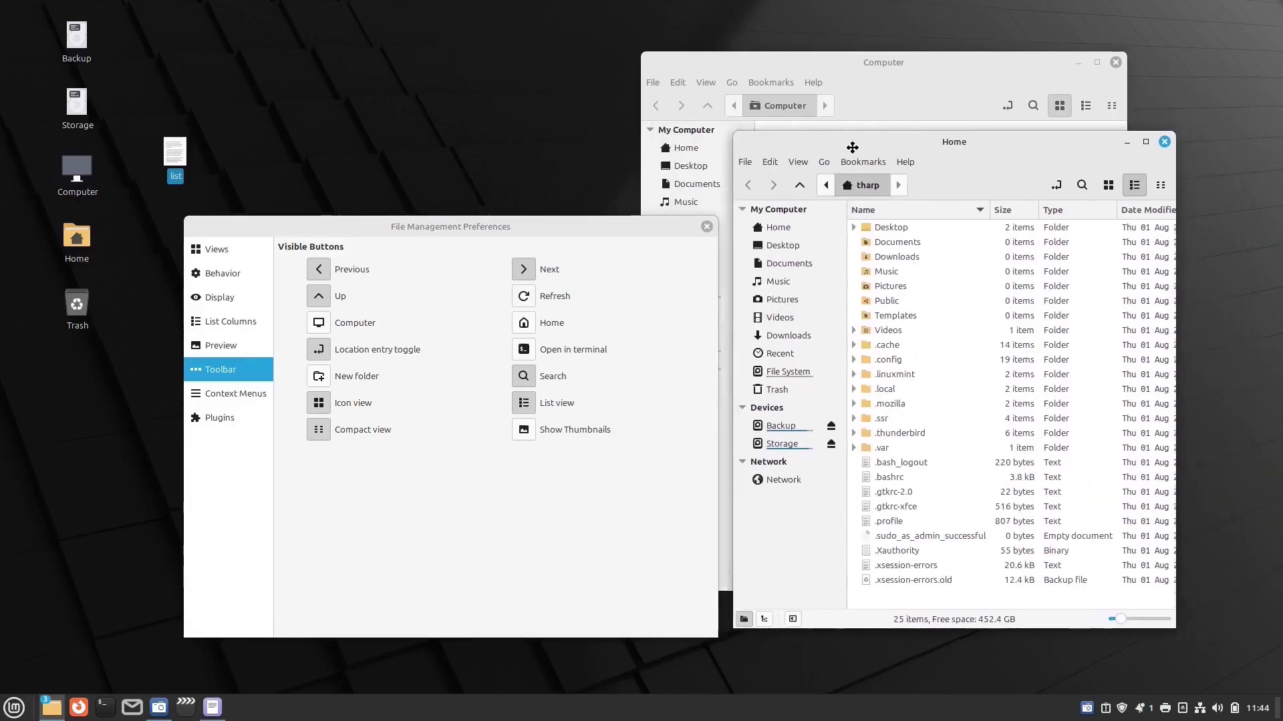
pyautogui.click(1114, 62)
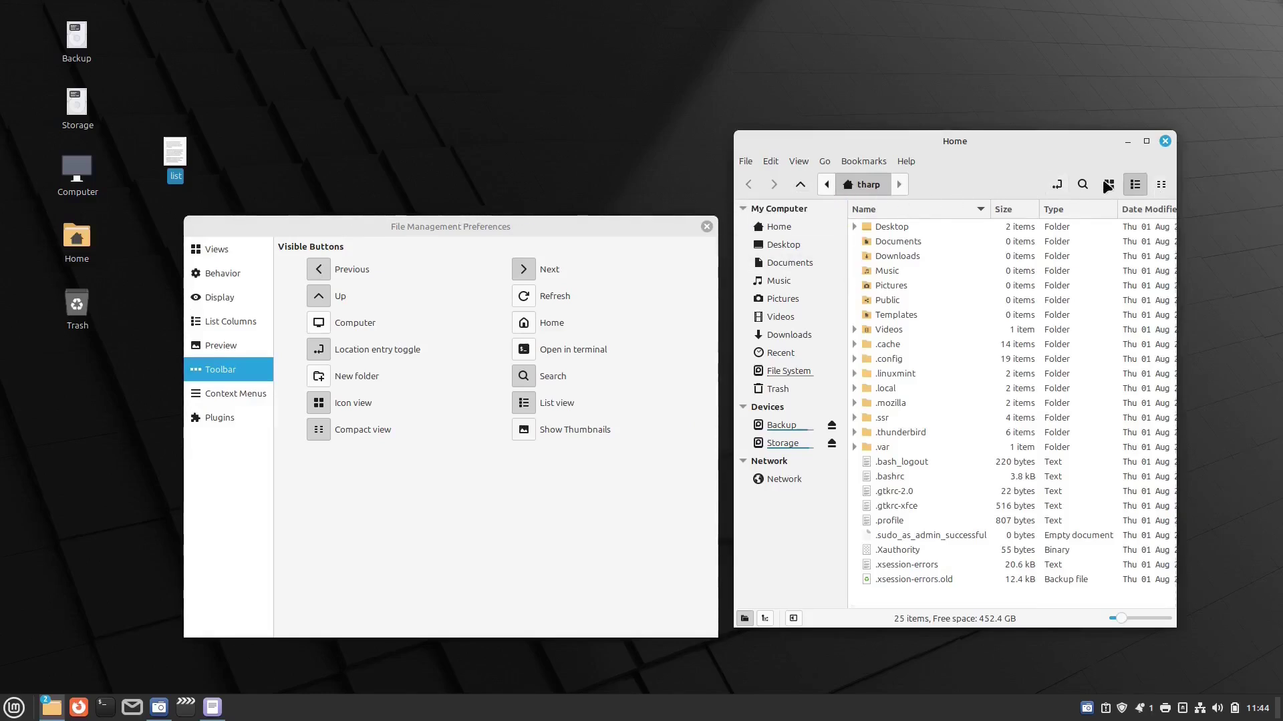
# - Add the Home and Computer buttons to the file manager's toolbar
pyautogui.moveTo(514, 221); pyautogui.dragTo(516, 219)
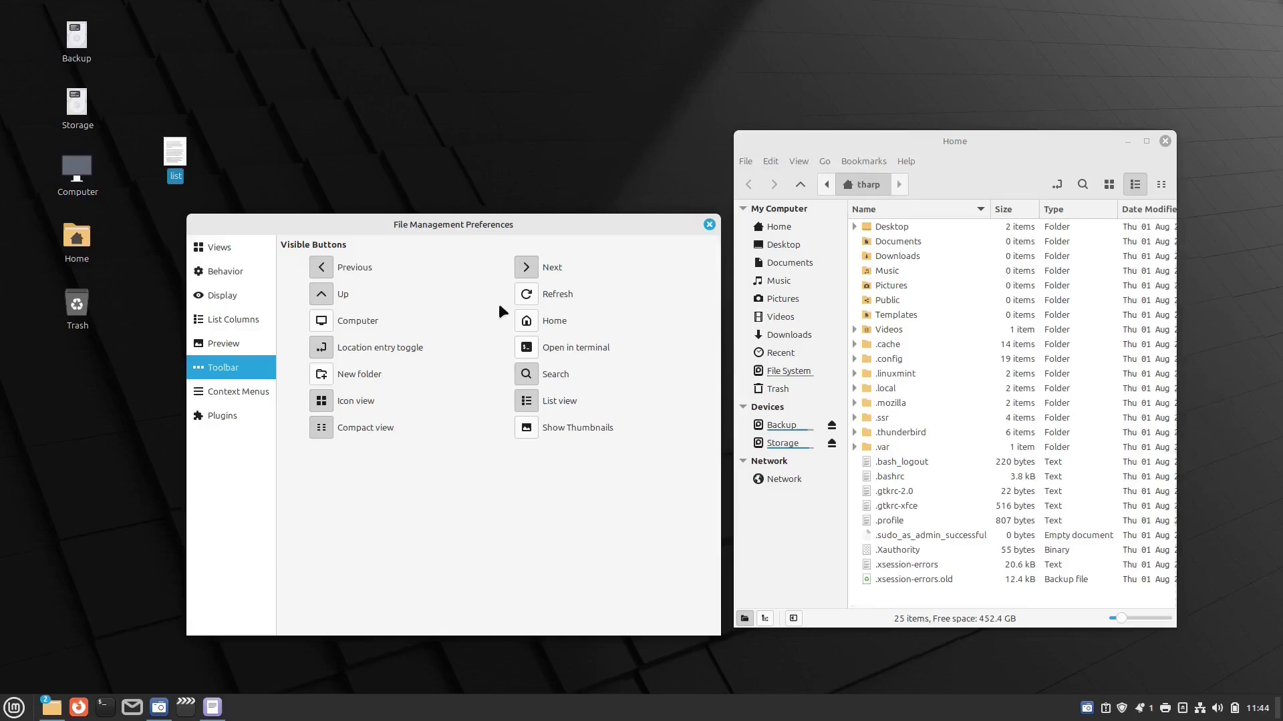
pyautogui.click(527, 322)
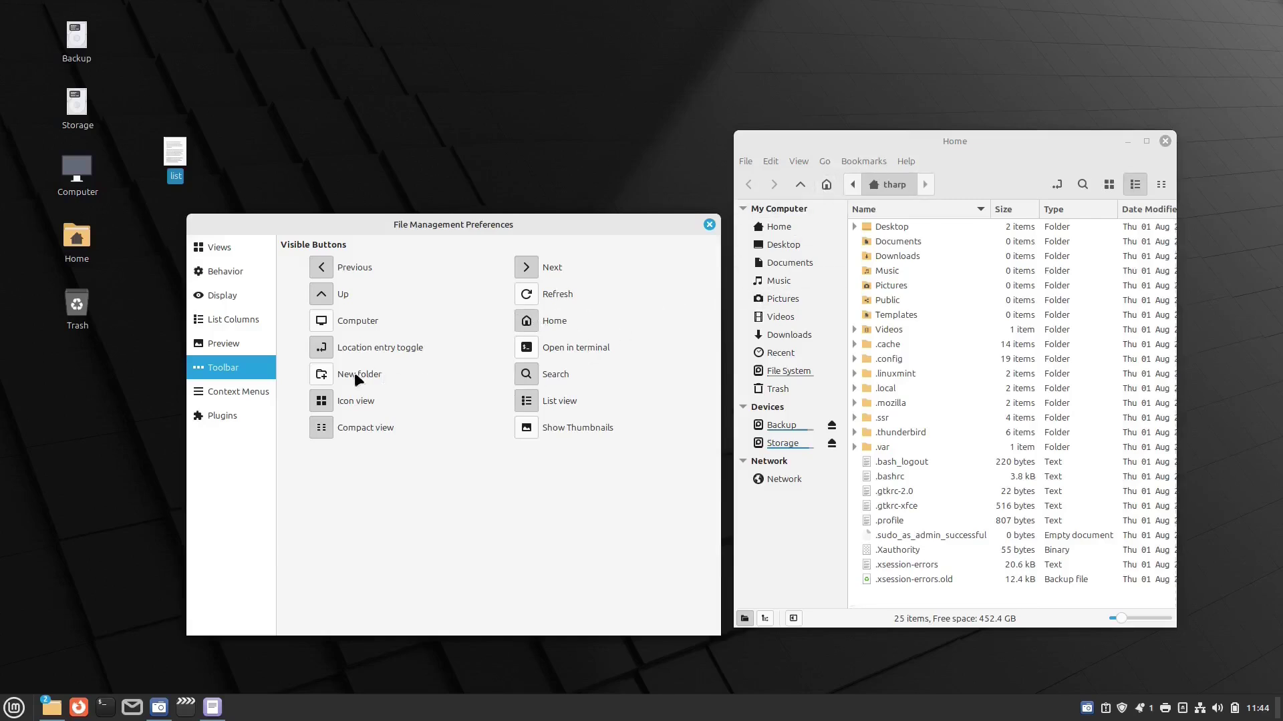
pyautogui.click(329, 325)
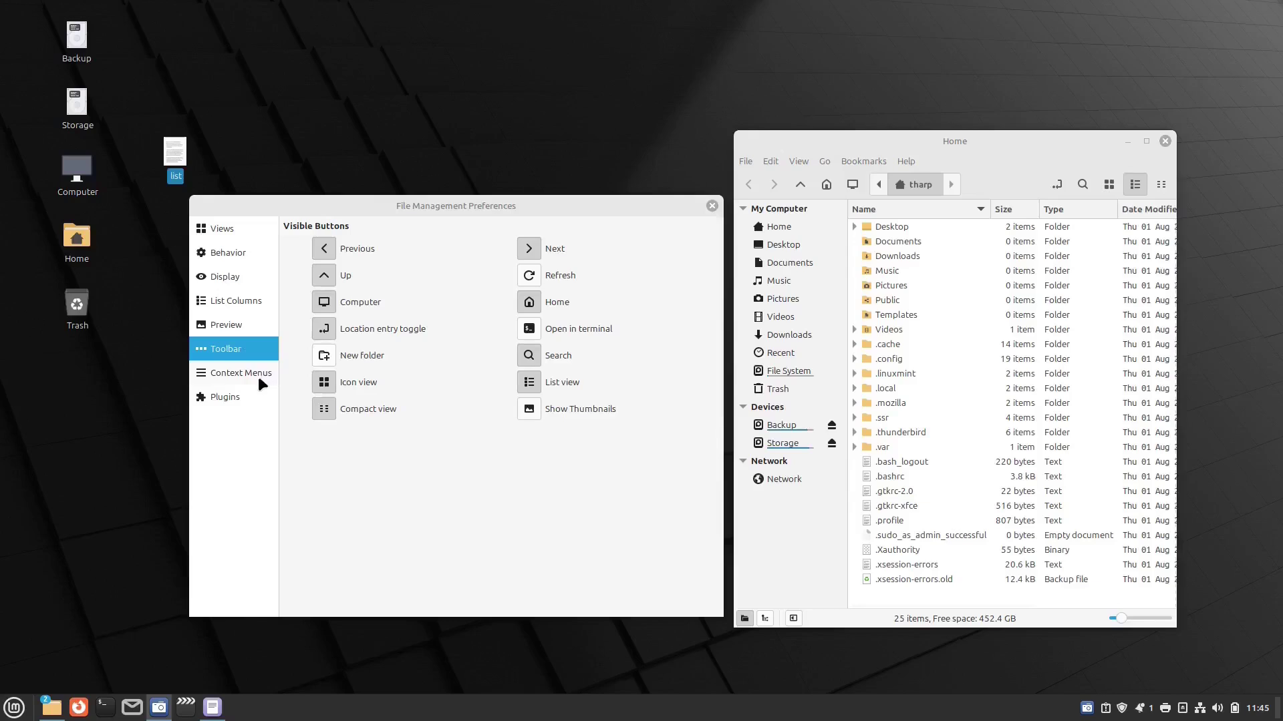
# - Show the Context Menus preferences and compare the Background entries with the context menu of the Home folder's empty area
pyautogui.click(246, 374)
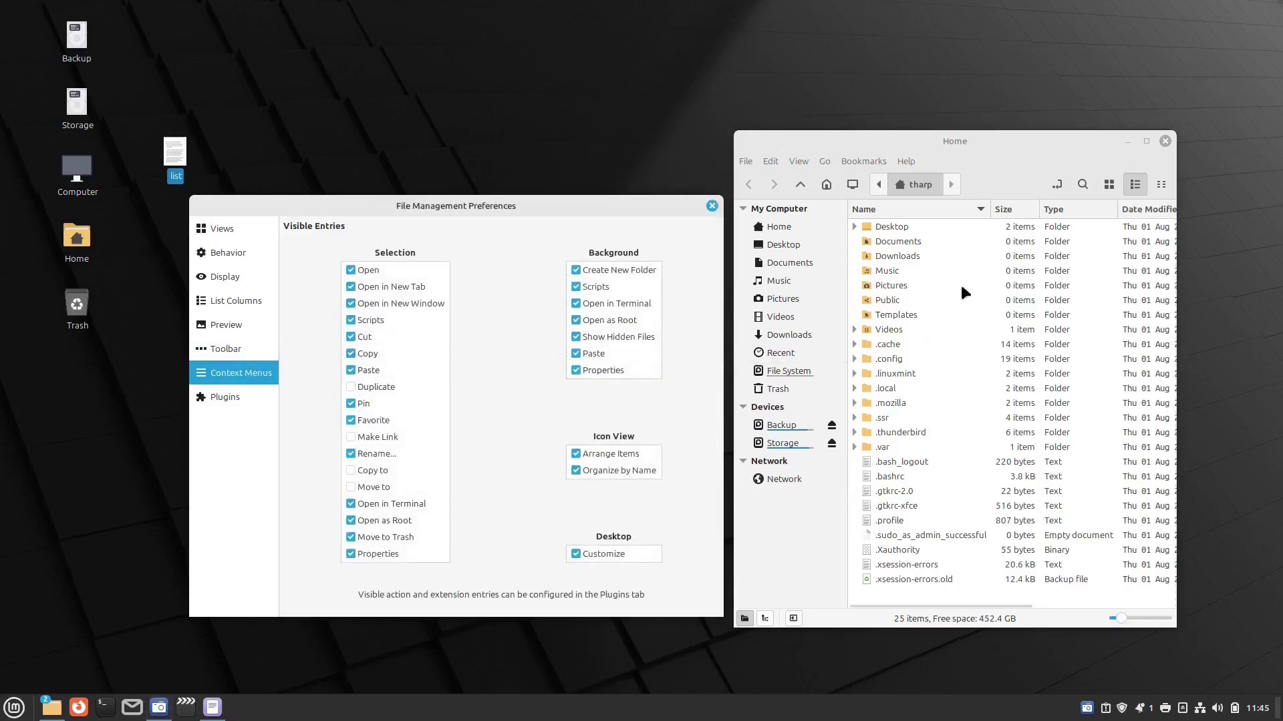
pyautogui.rightClick(951, 267)
pyautogui.click(939, 241)
pyautogui.rightClick(940, 247)
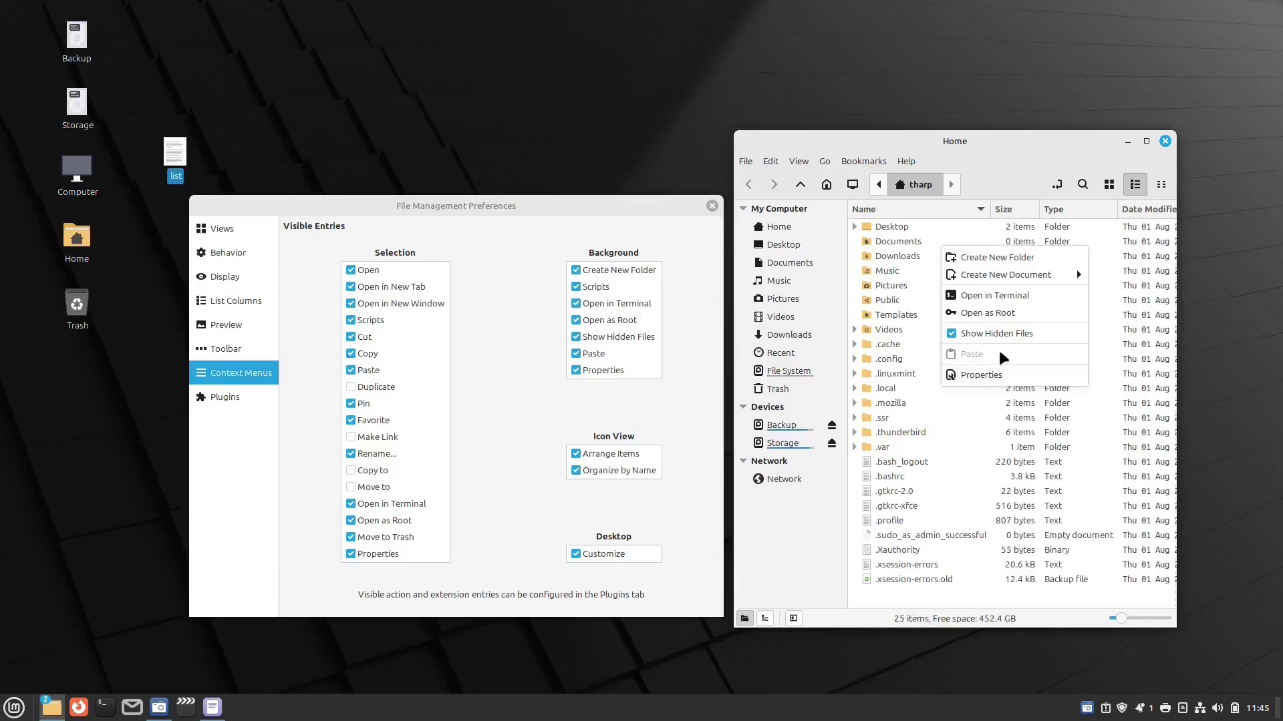
pyautogui.click(473, 446)
# - Enable the Make Link entry for selections, switching it off and on again to compare the context menus of files in Home
pyautogui.click(350, 438)
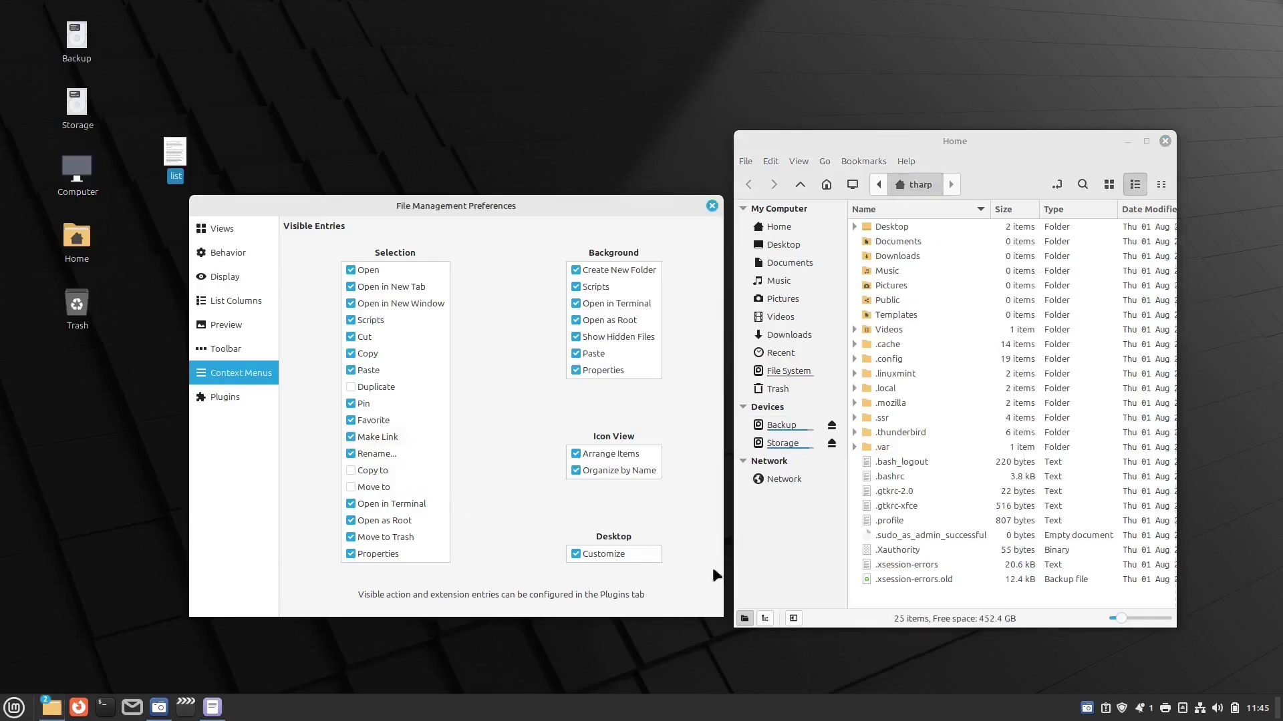
pyautogui.rightClick(894, 476)
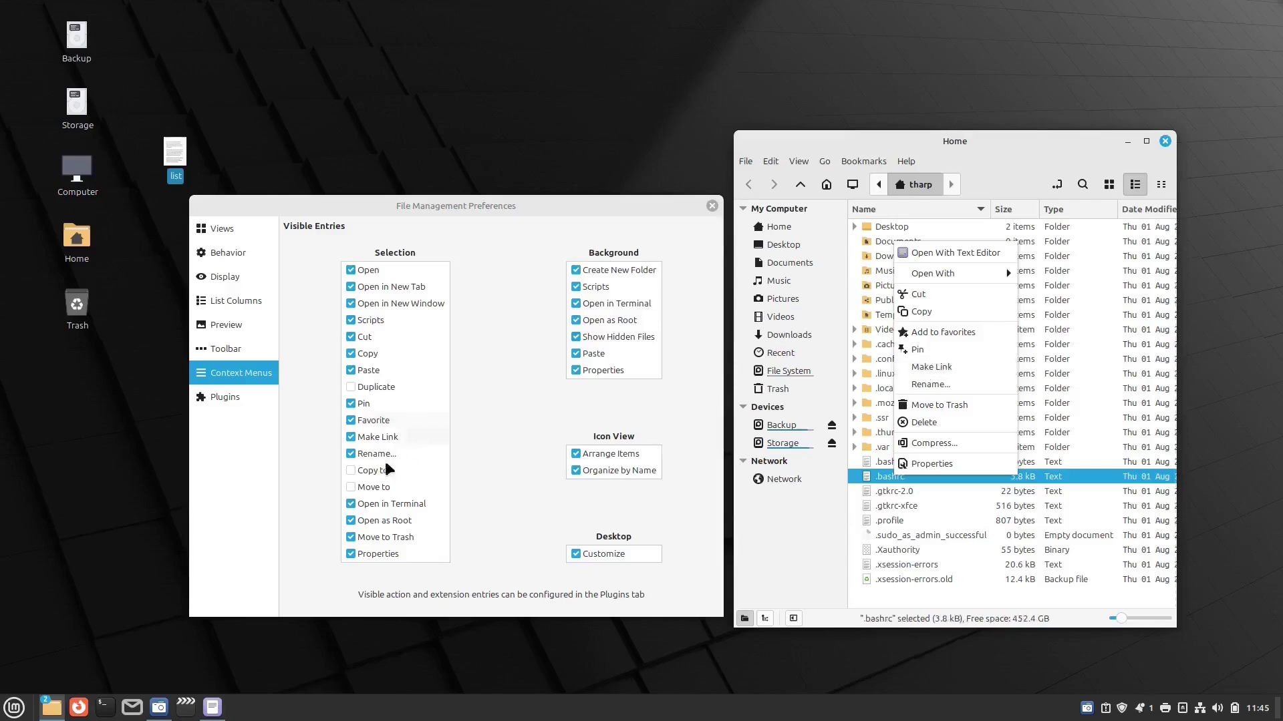
pyautogui.click(350, 437)
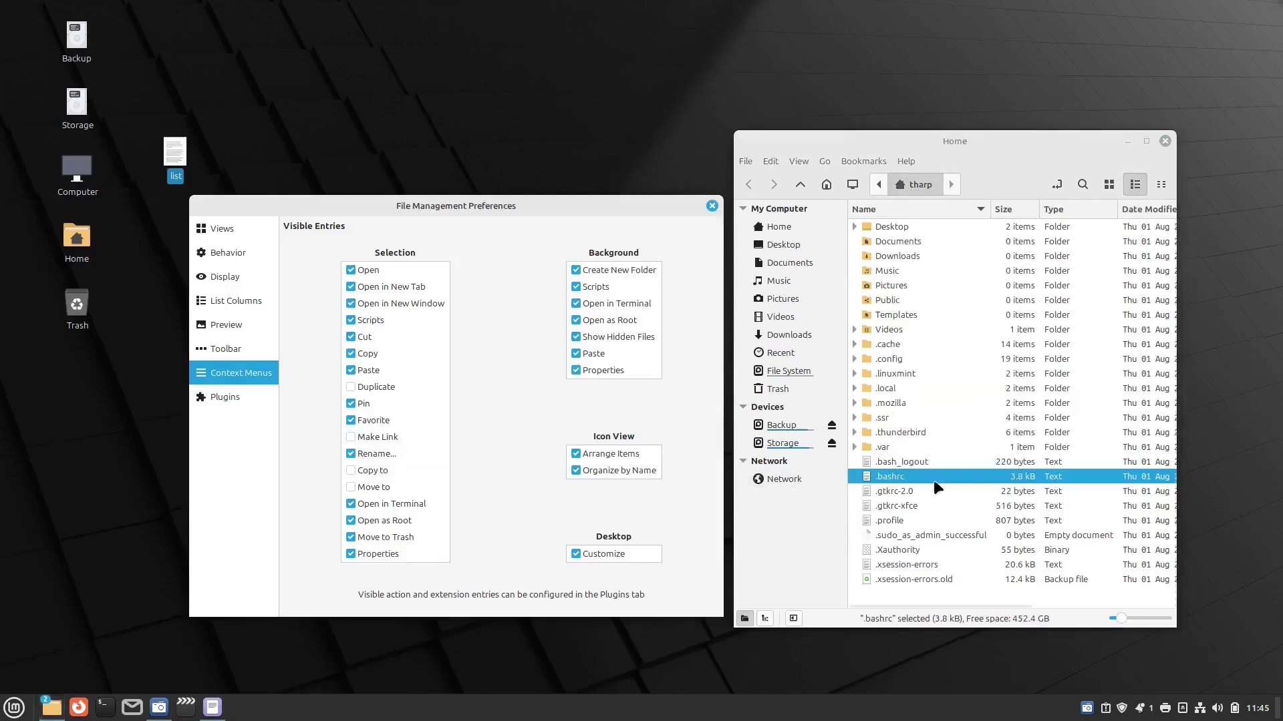
pyautogui.rightClick(907, 478)
pyautogui.rightClick(907, 461)
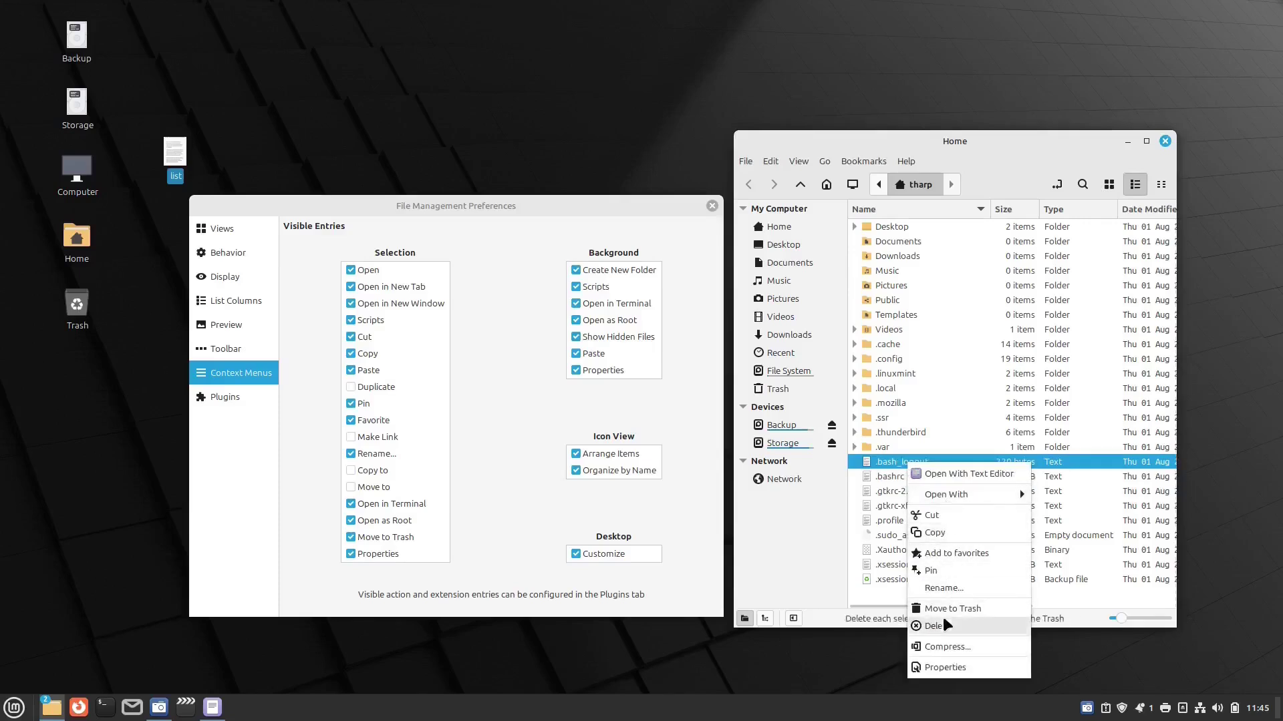
pyautogui.click(352, 442)
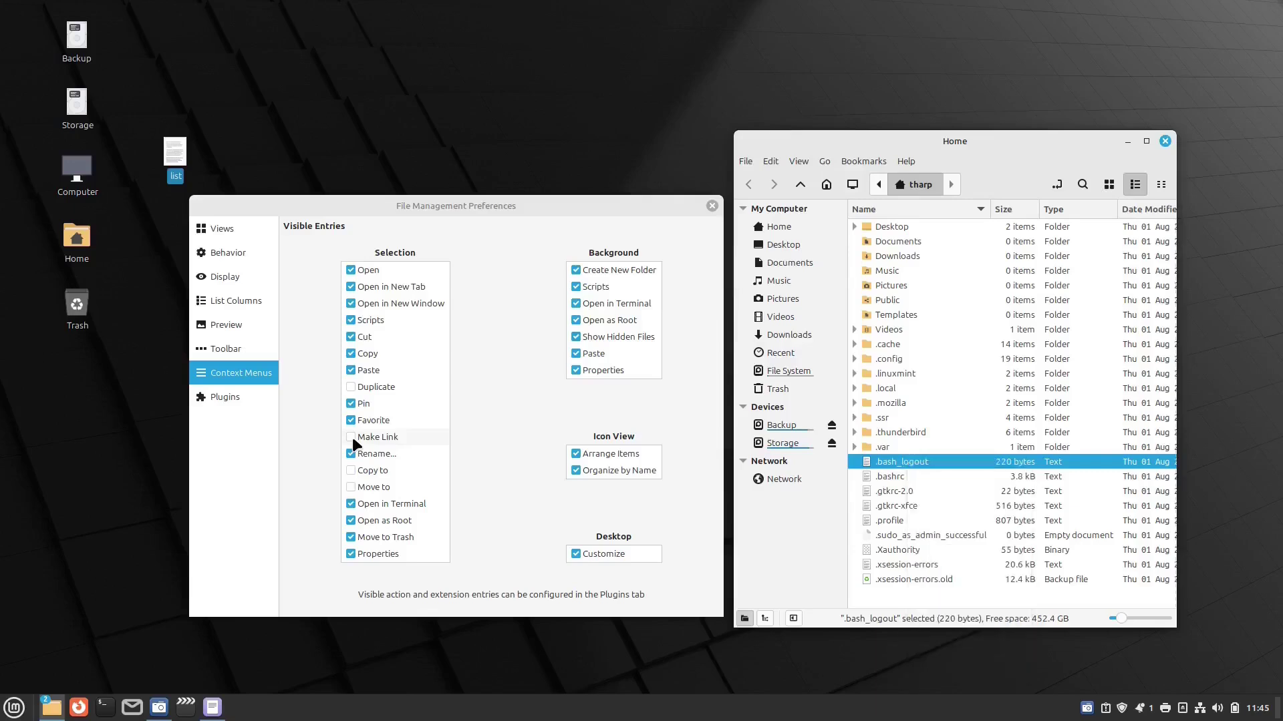
pyautogui.click(351, 438)
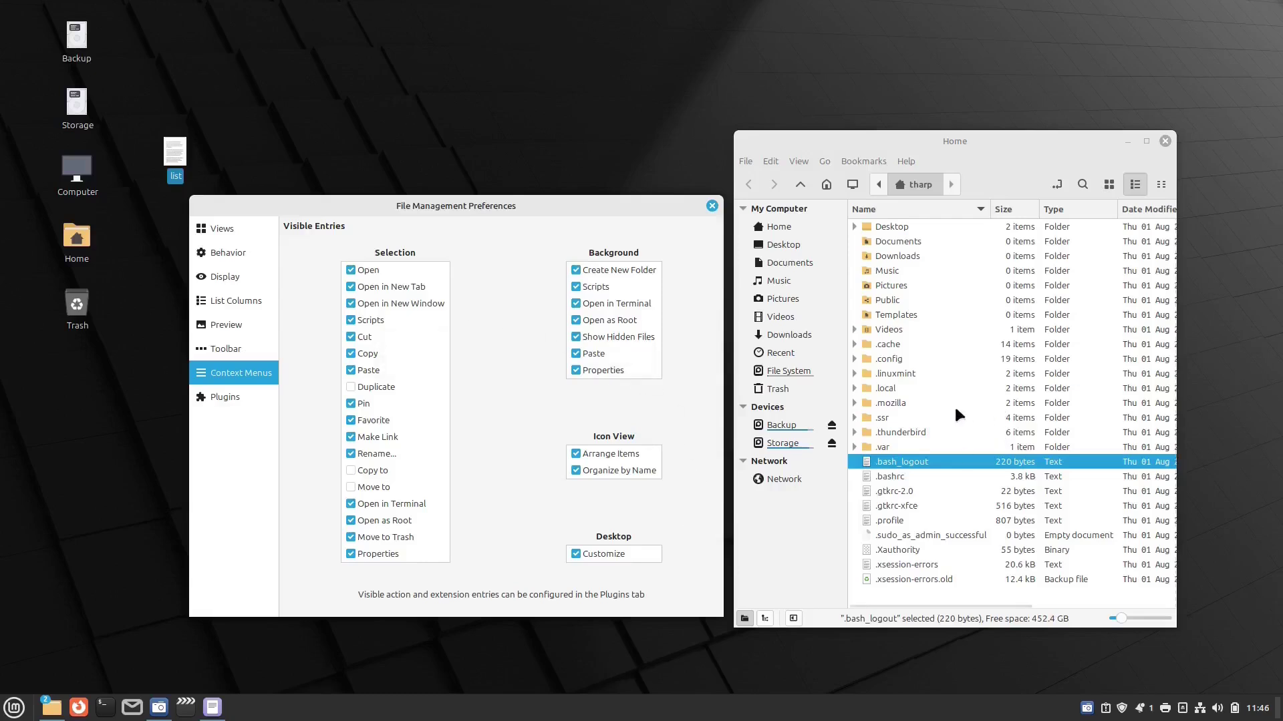
pyautogui.rightClick(916, 490)
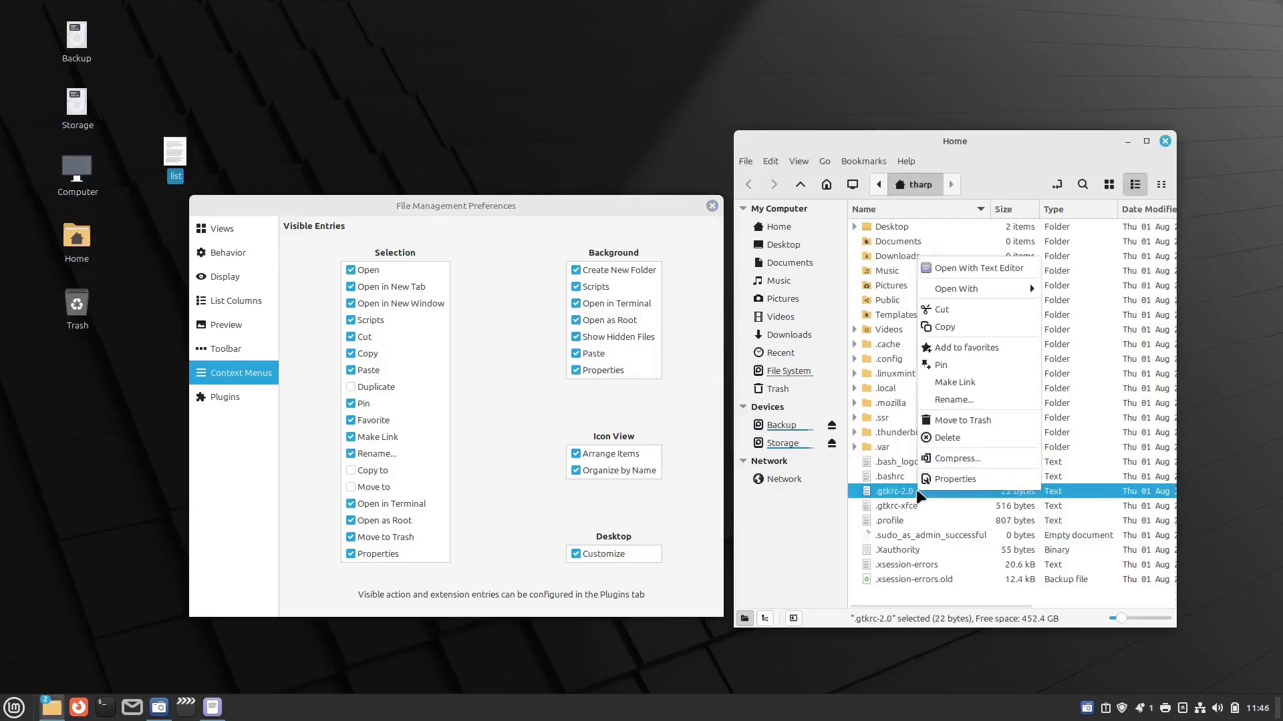
# - Close the File Management Preferences and the Home window, and deselect the document on the desktop
pyautogui.moveTo(617, 240); pyautogui.dragTo(623, 226)
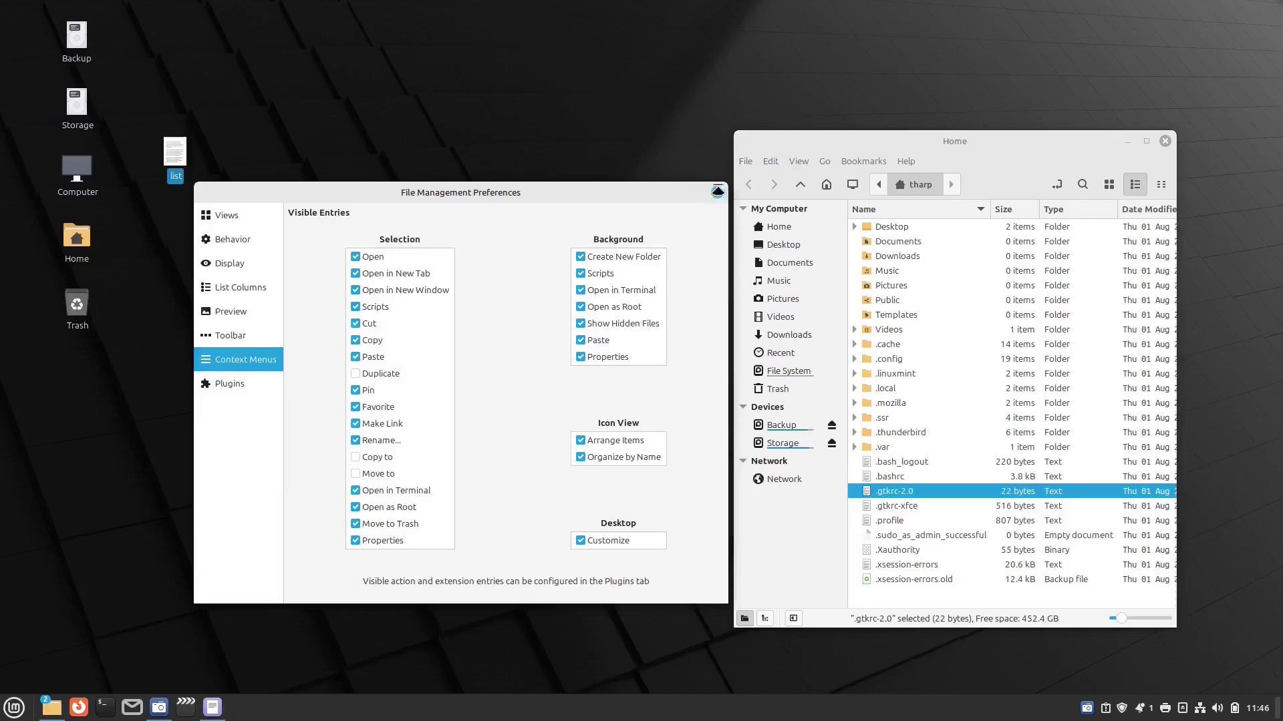
pyautogui.click(716, 192)
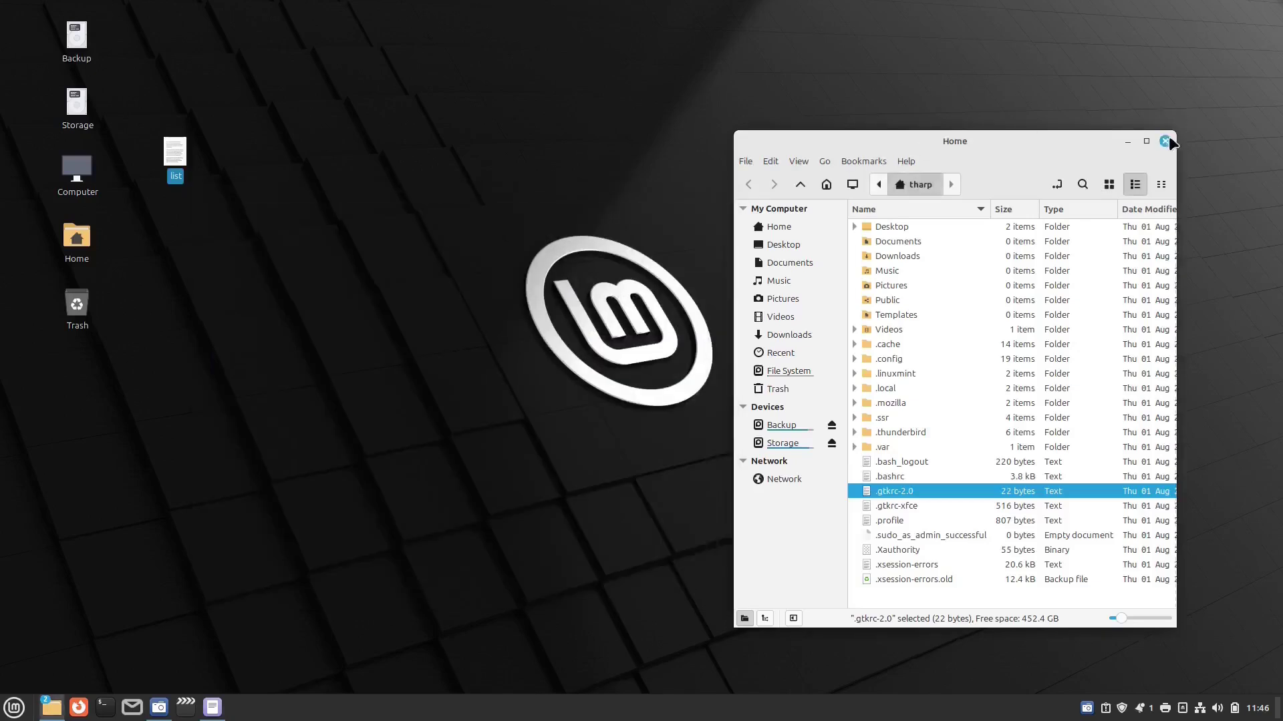
pyautogui.click(1165, 140)
pyautogui.click(1087, 345)
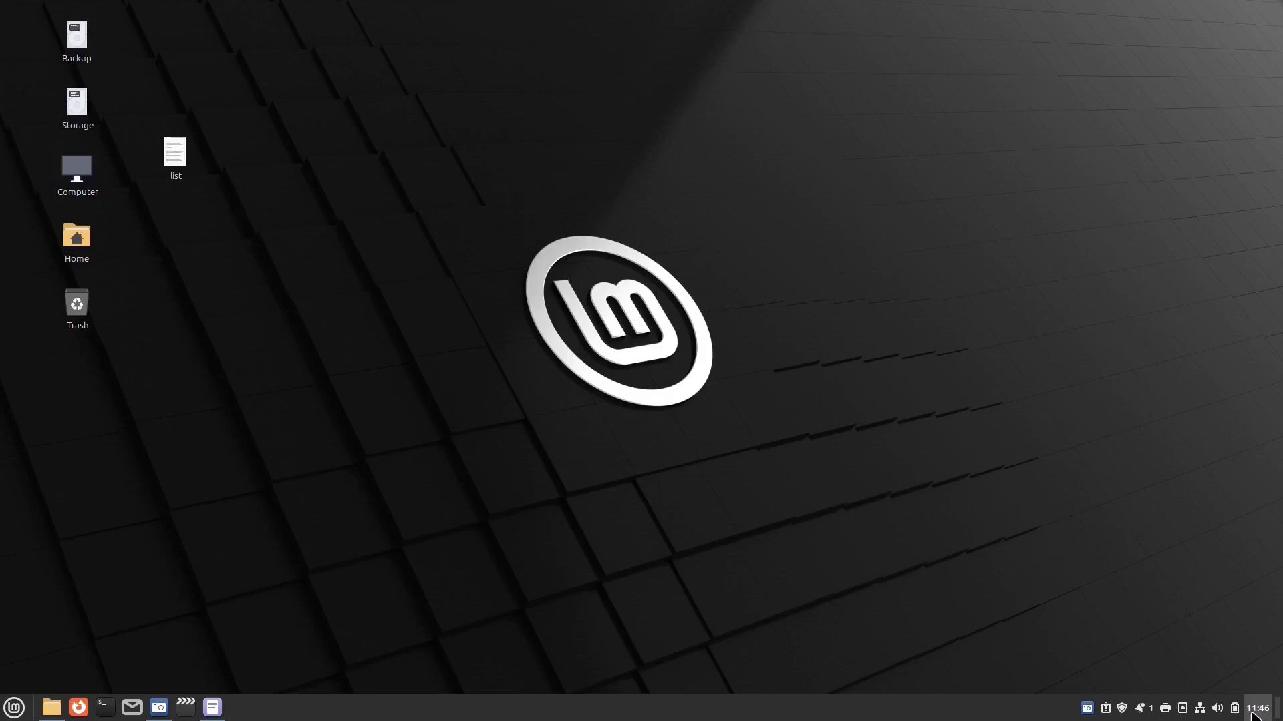
# - Open the configuration of the panel's Calendar applet and move its window to the middle of the desktop
pyautogui.moveTo(1259, 712)
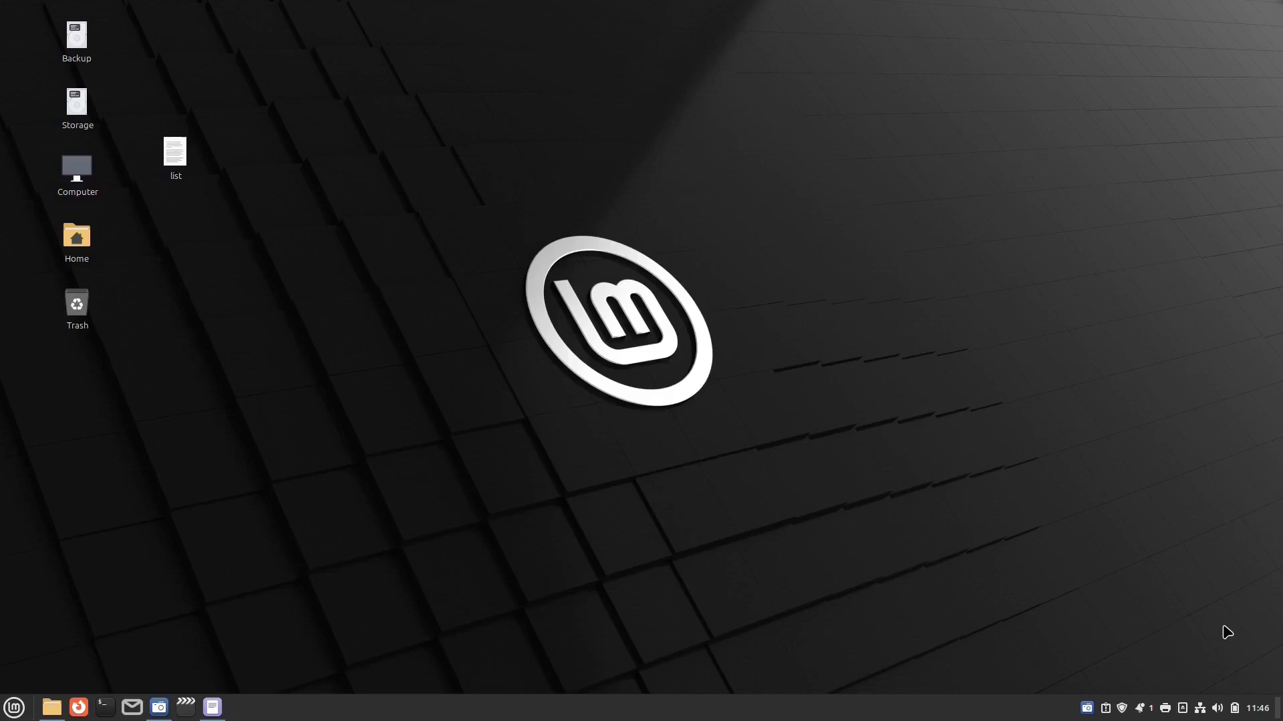
pyautogui.rightClick(1247, 708)
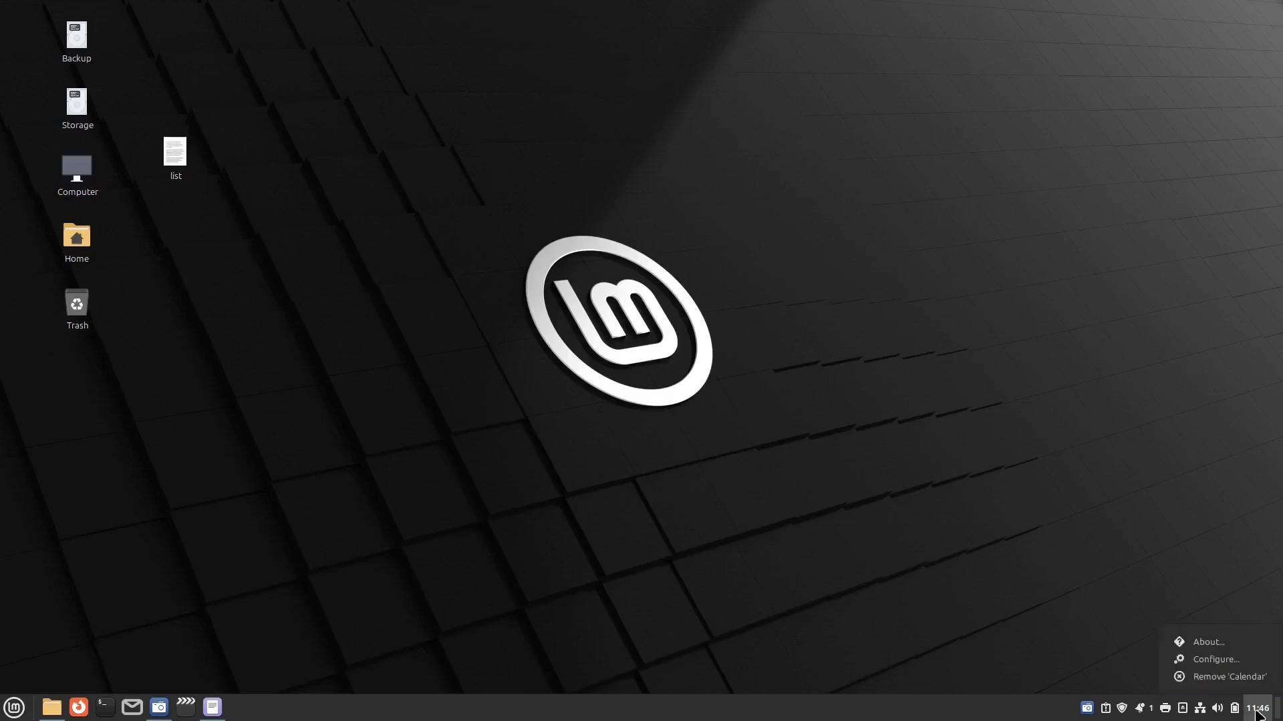
pyautogui.click(1214, 660)
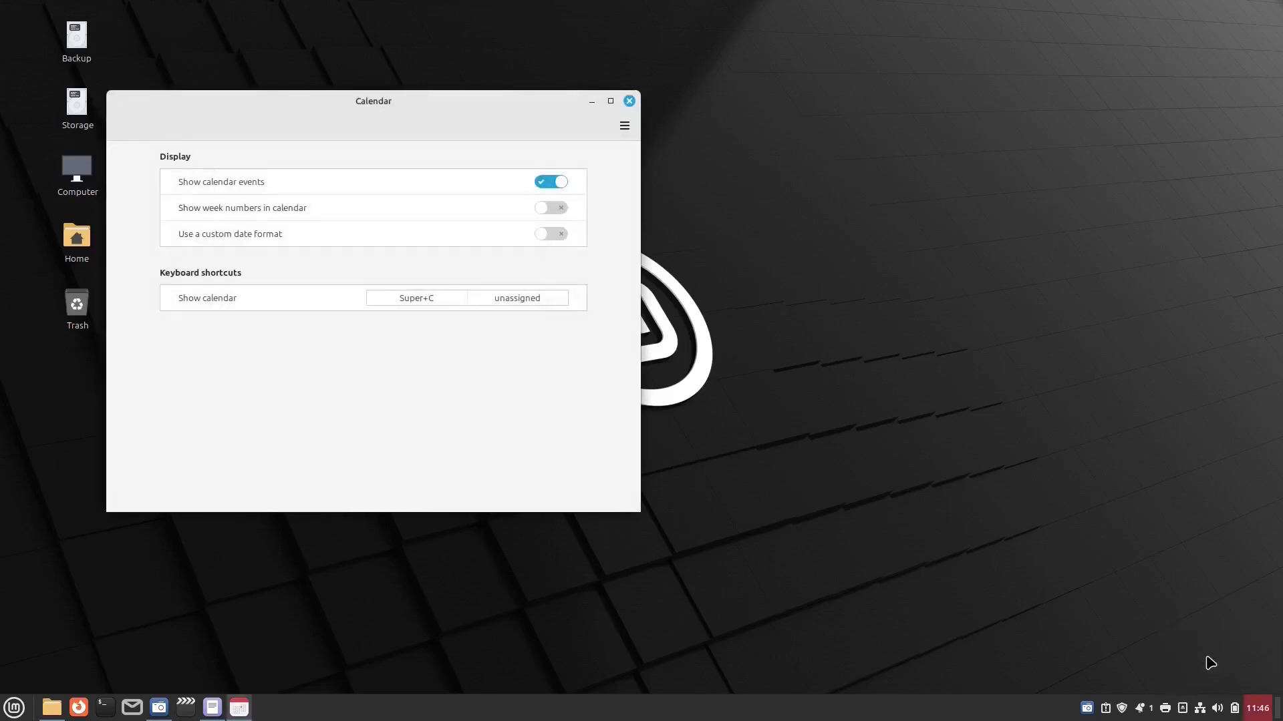
pyautogui.moveTo(417, 108); pyautogui.dragTo(797, 194)
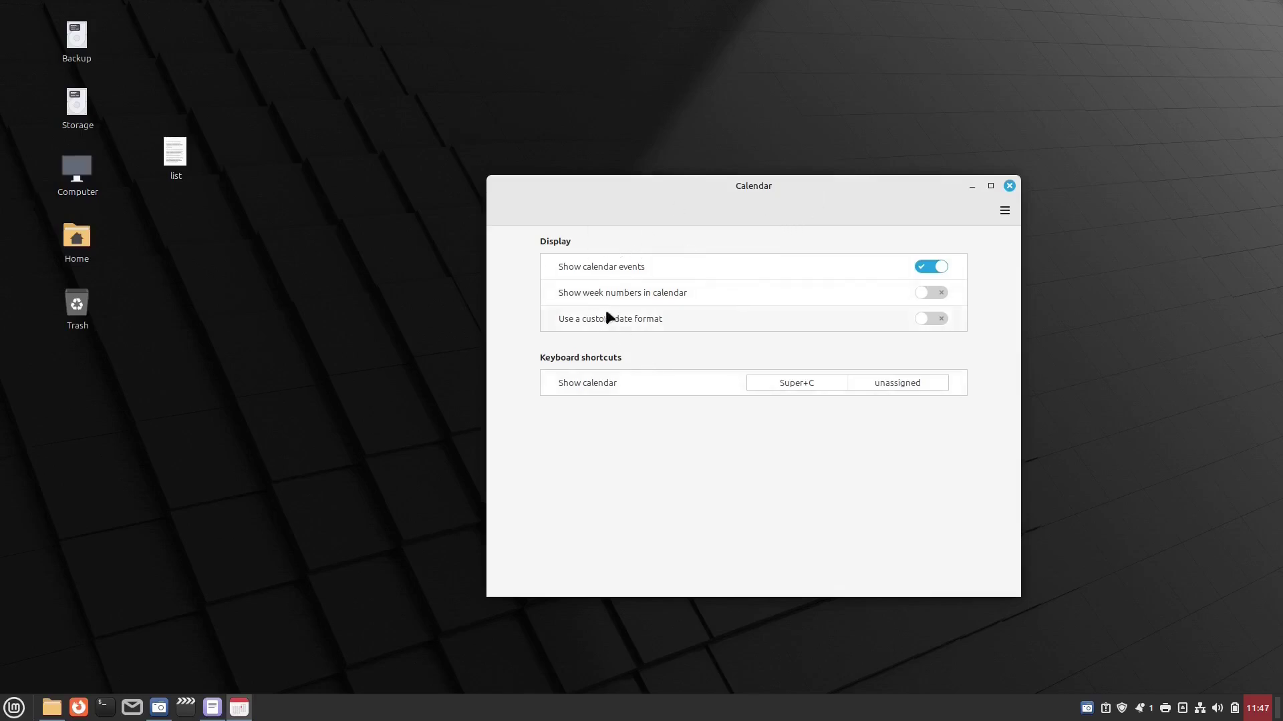
# - Try the custom date format for the panel clock, switch it back off, and close the Calendar configuration
pyautogui.click(935, 318)
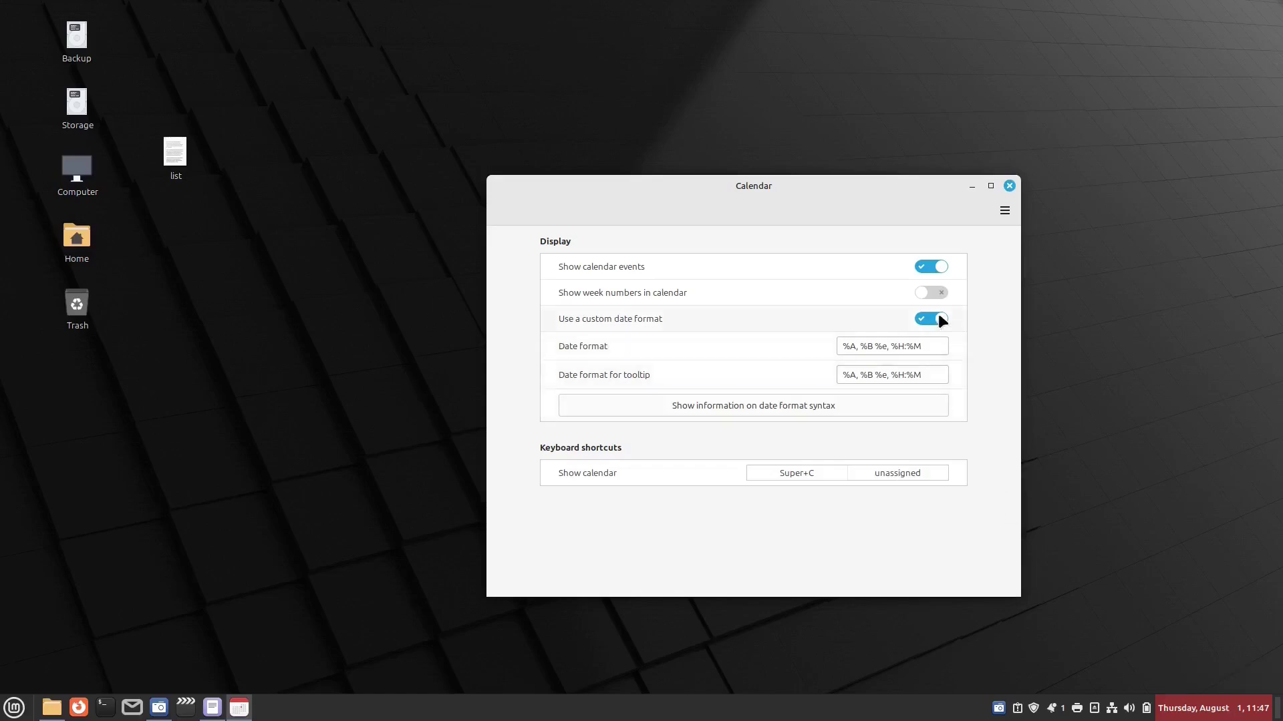
pyautogui.click(850, 311)
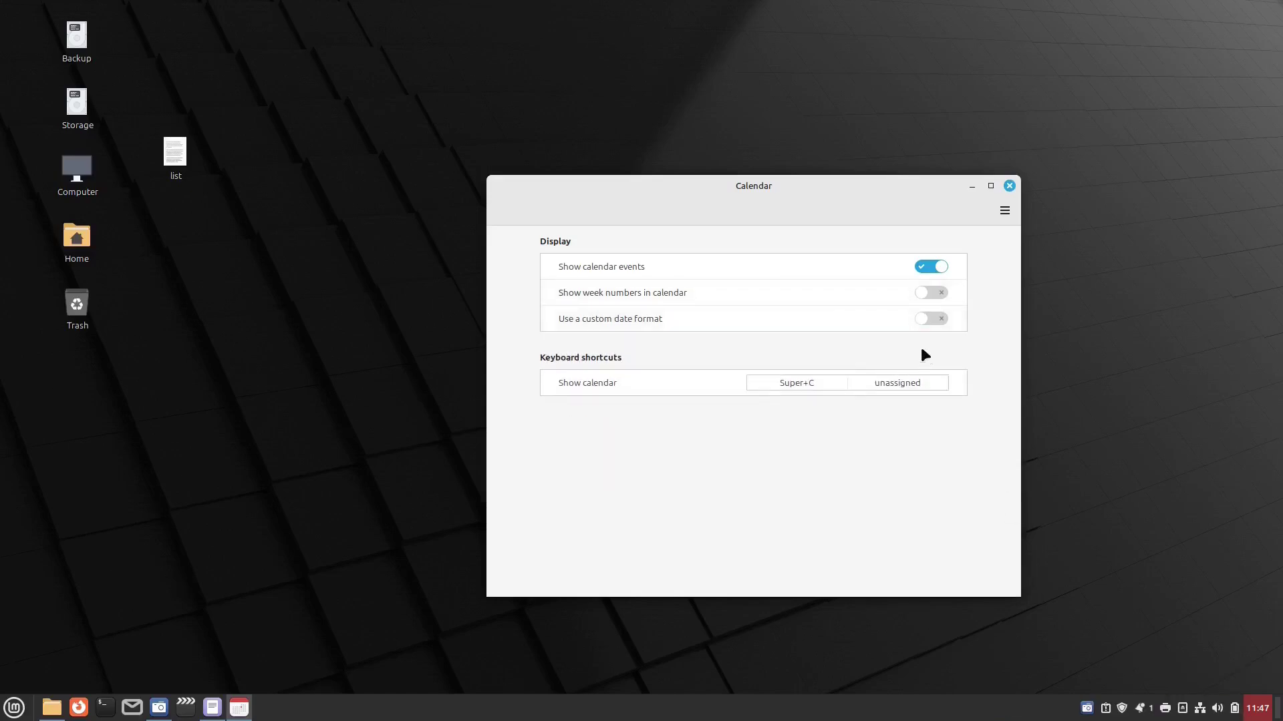
pyautogui.click(933, 317)
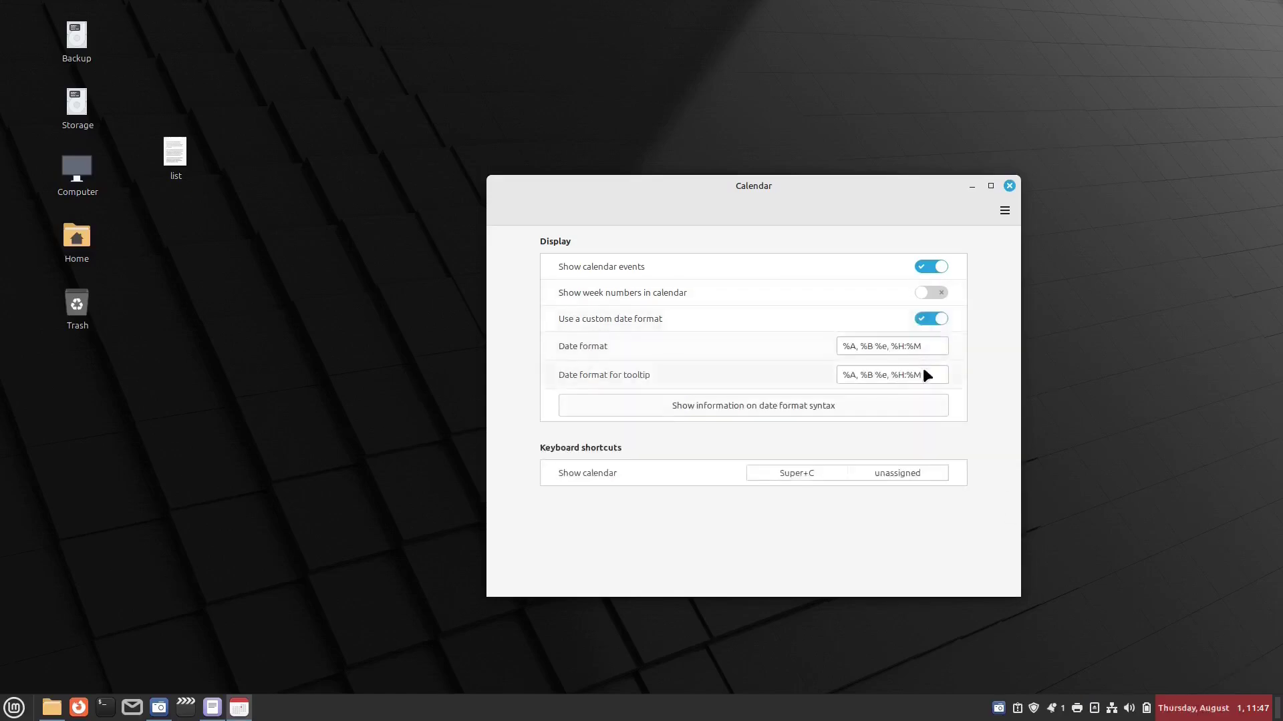
pyautogui.click(927, 318)
pyautogui.click(1008, 185)
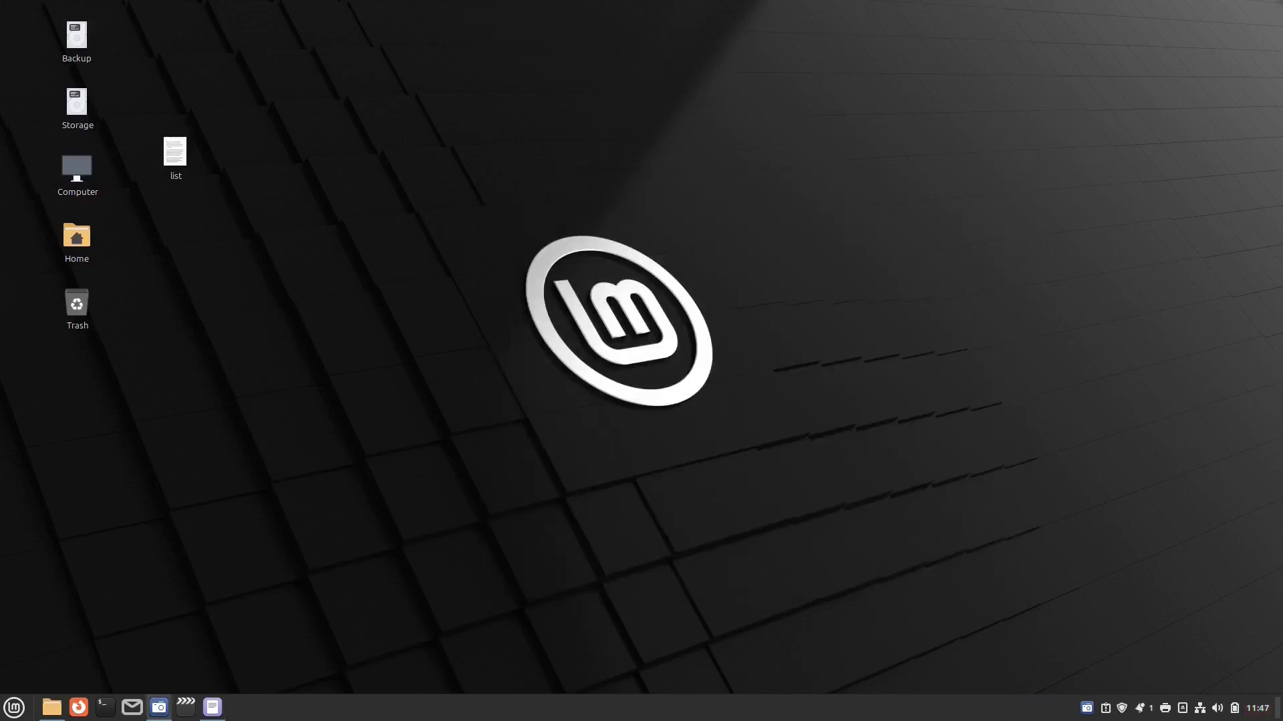
# - In the Date and Time Settings, turn off the 24h clock and turn on displaying the date
pyautogui.click(1255, 711)
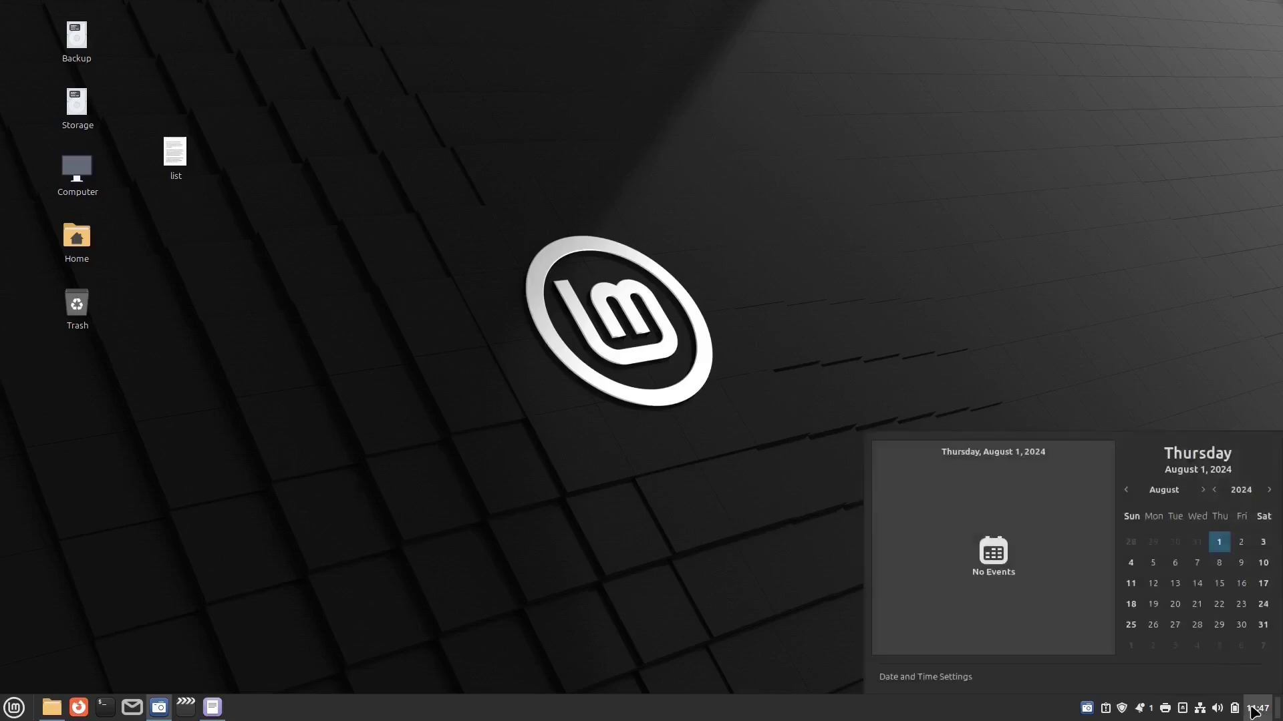
pyautogui.click(950, 678)
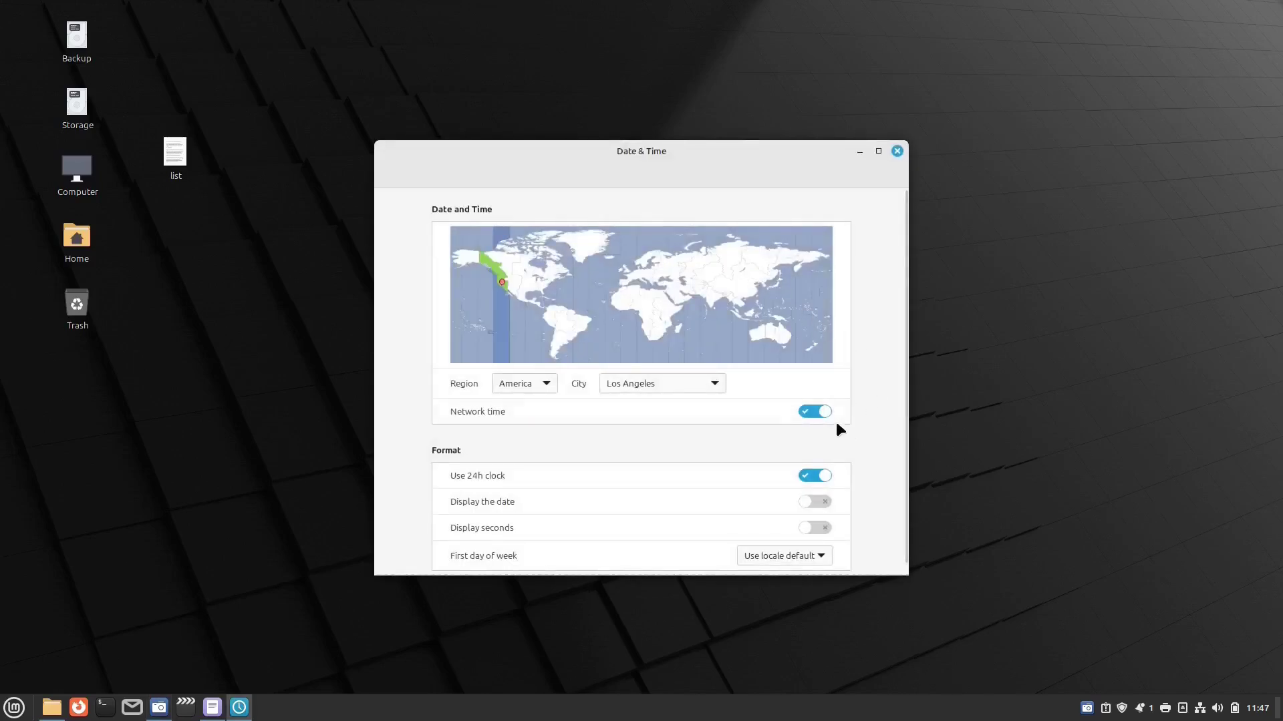
pyautogui.scroll(-1, 712, 478)
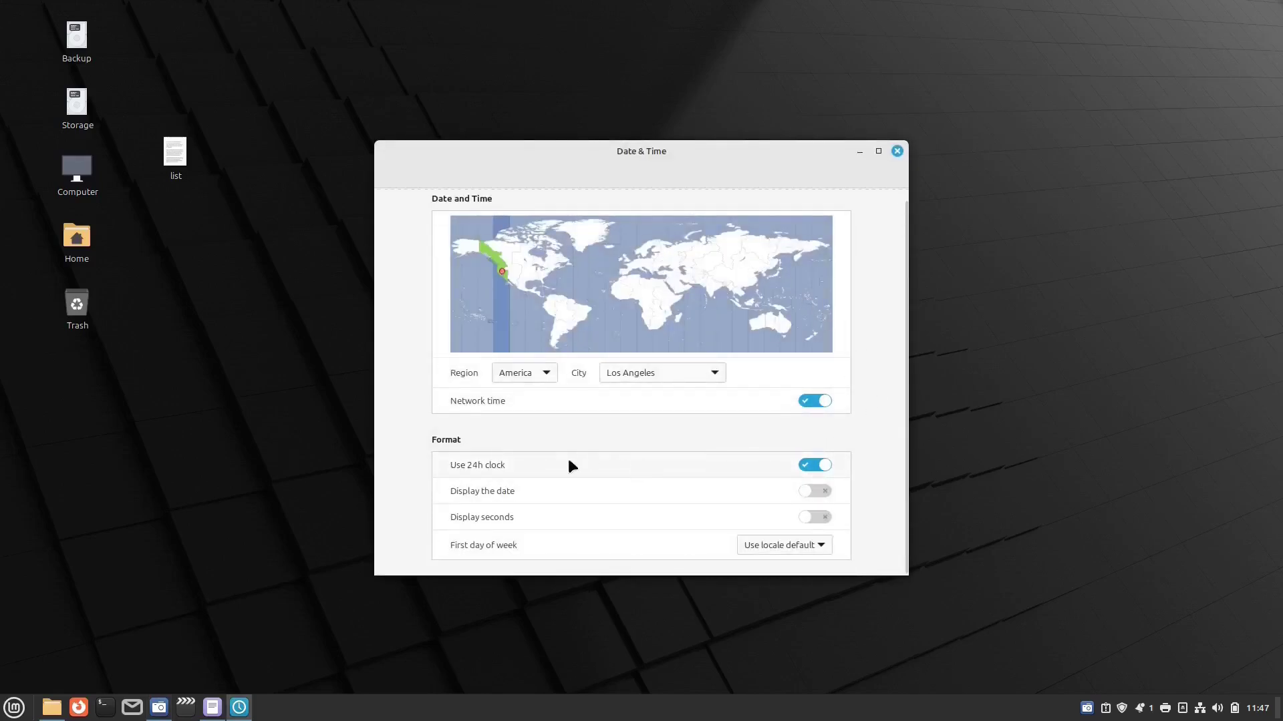
pyautogui.click(809, 458)
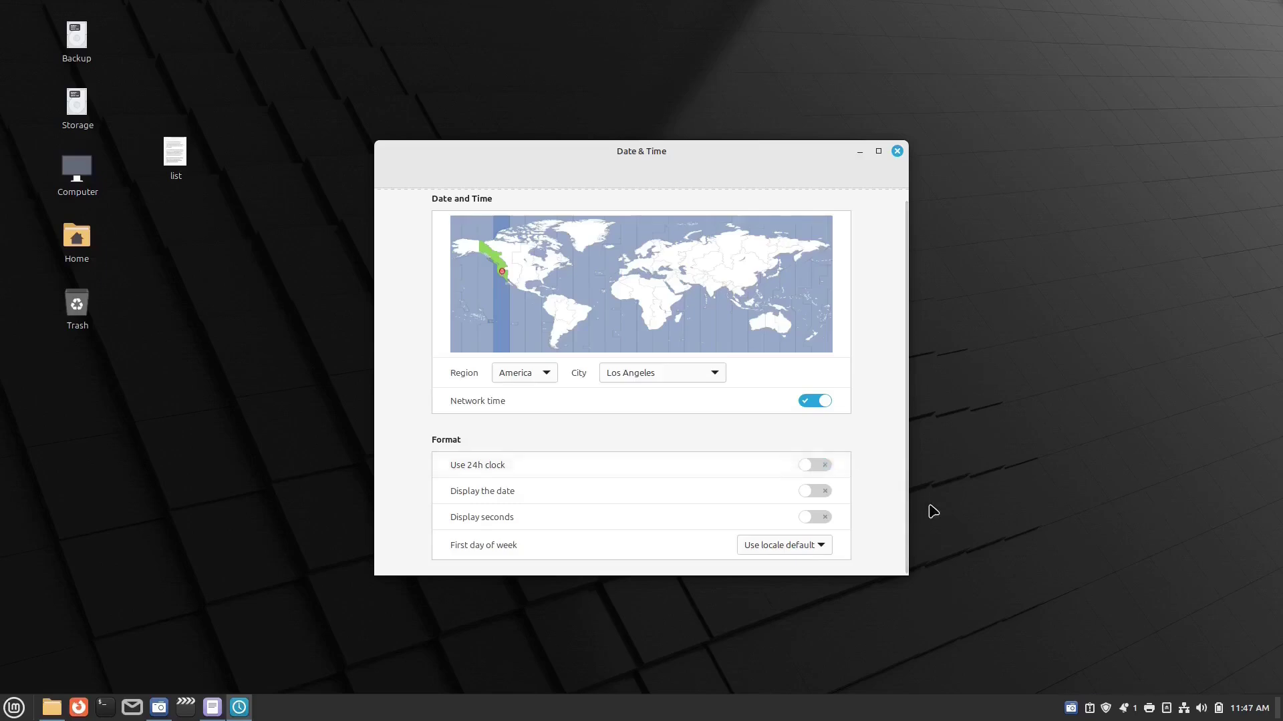
pyautogui.click(821, 492)
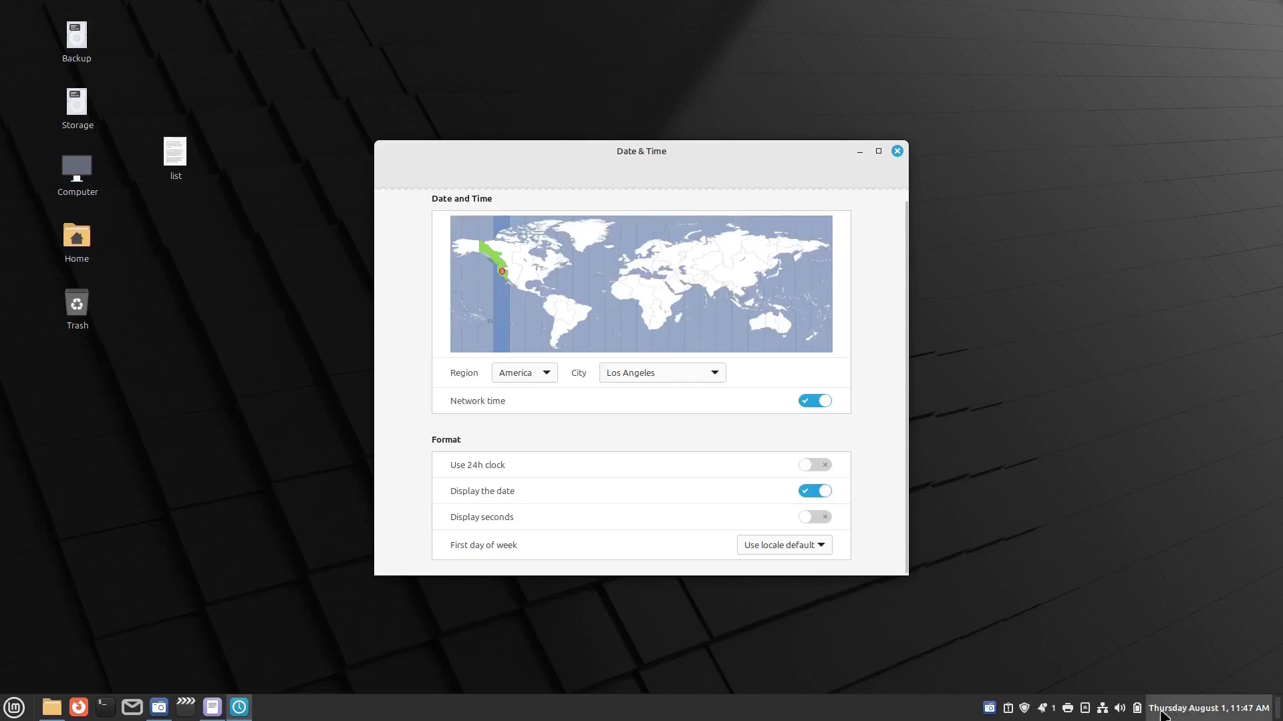
# - Keep the first day of the week at "Use locale default" and close the Date & Time settings
pyautogui.click(808, 542)
pyautogui.click(788, 563)
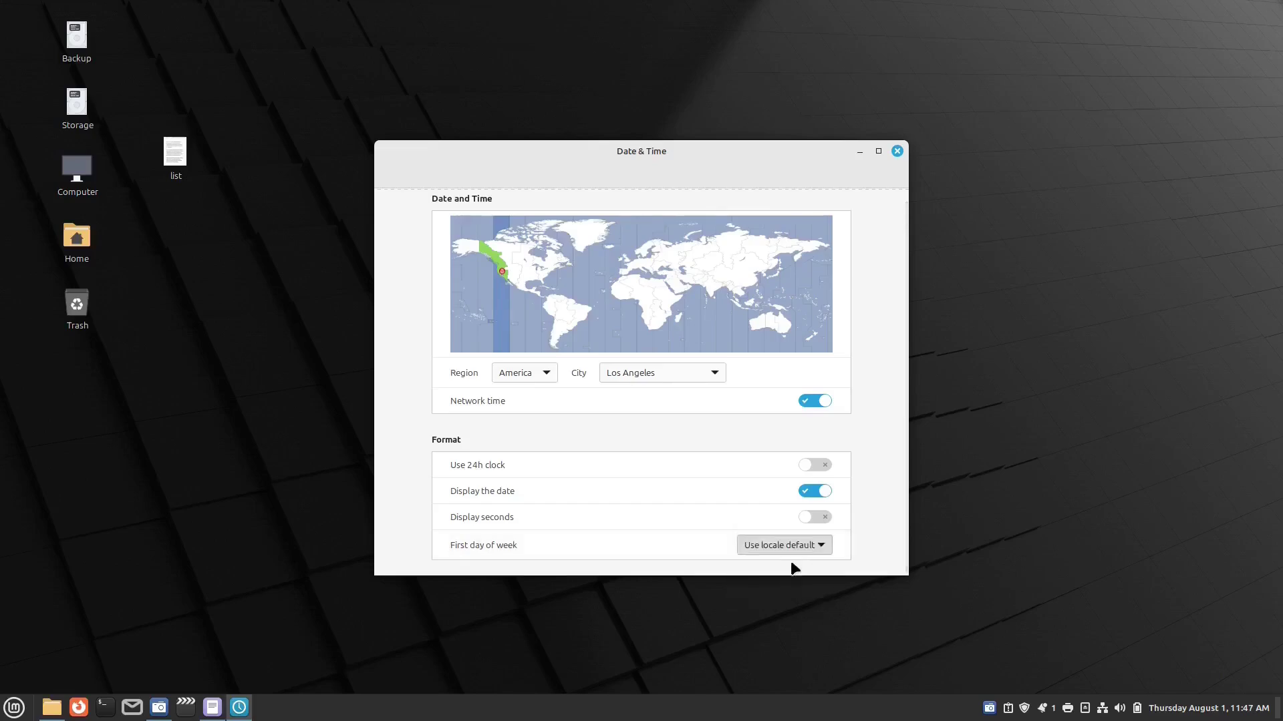
pyautogui.click(896, 148)
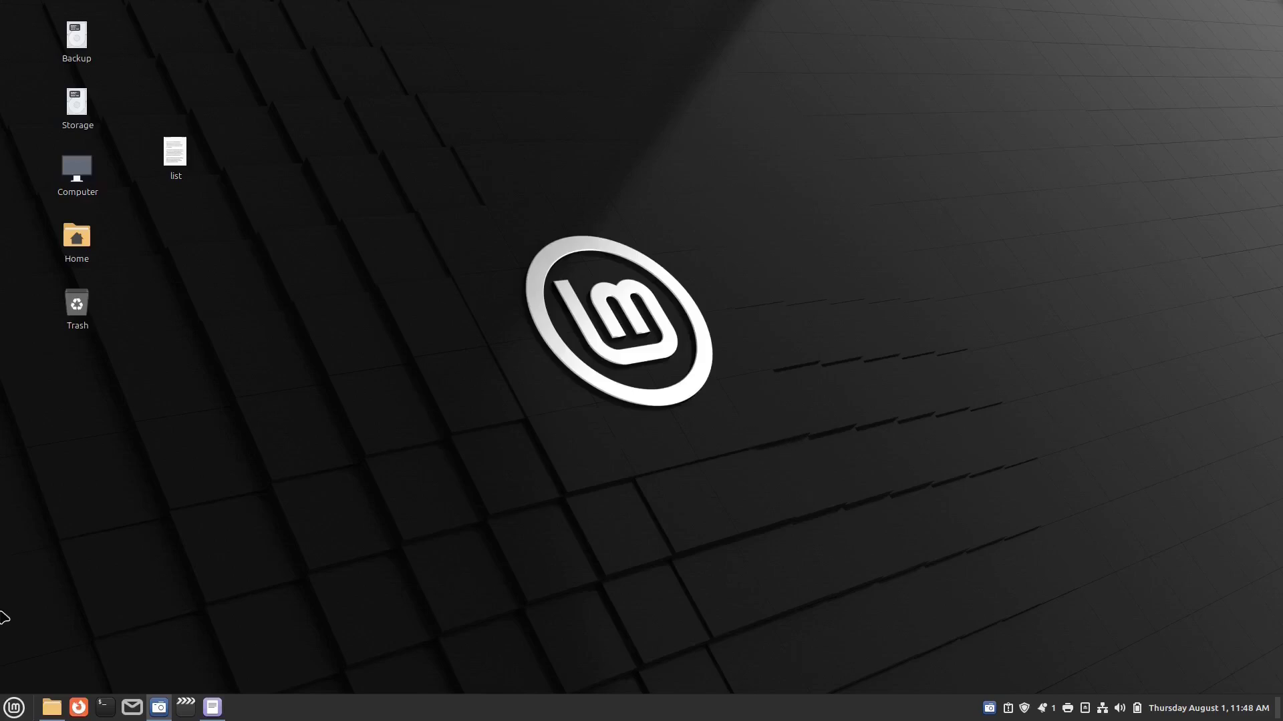
# - Set the delay before starting the screensaver to Never and close the Screensaver settings
pyautogui.click(12, 708)
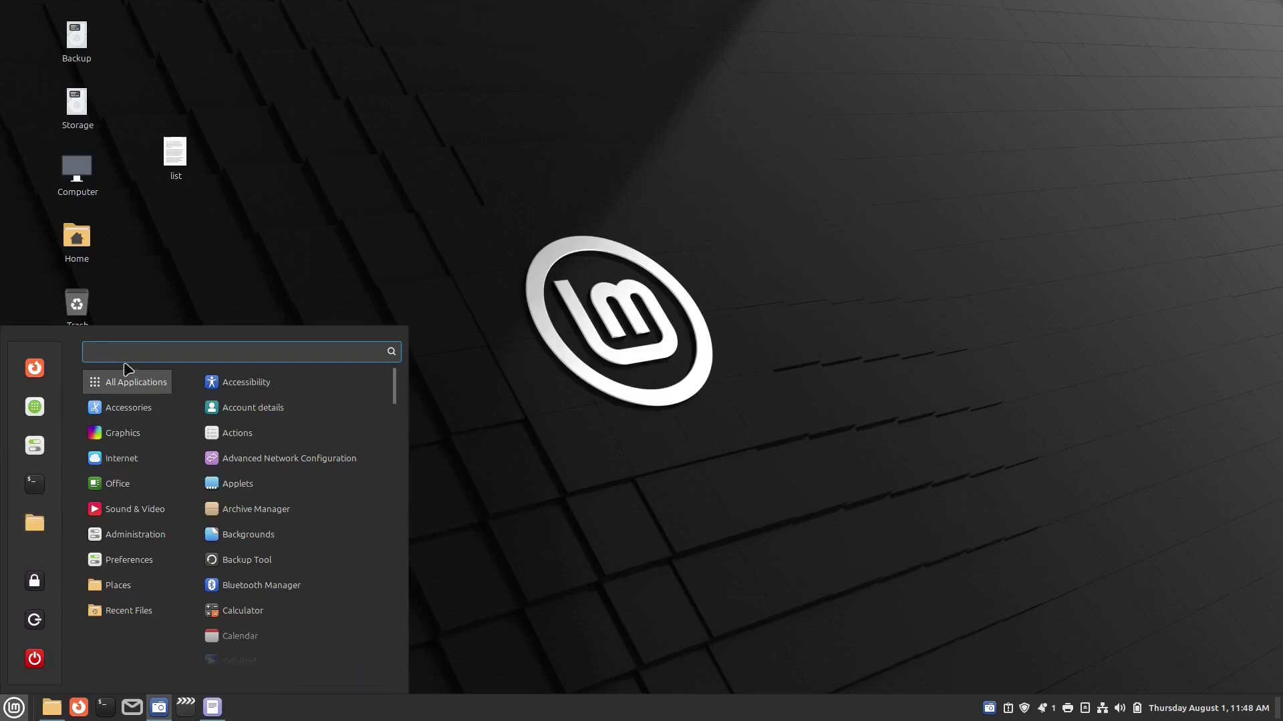
pyautogui.write('screenshot')
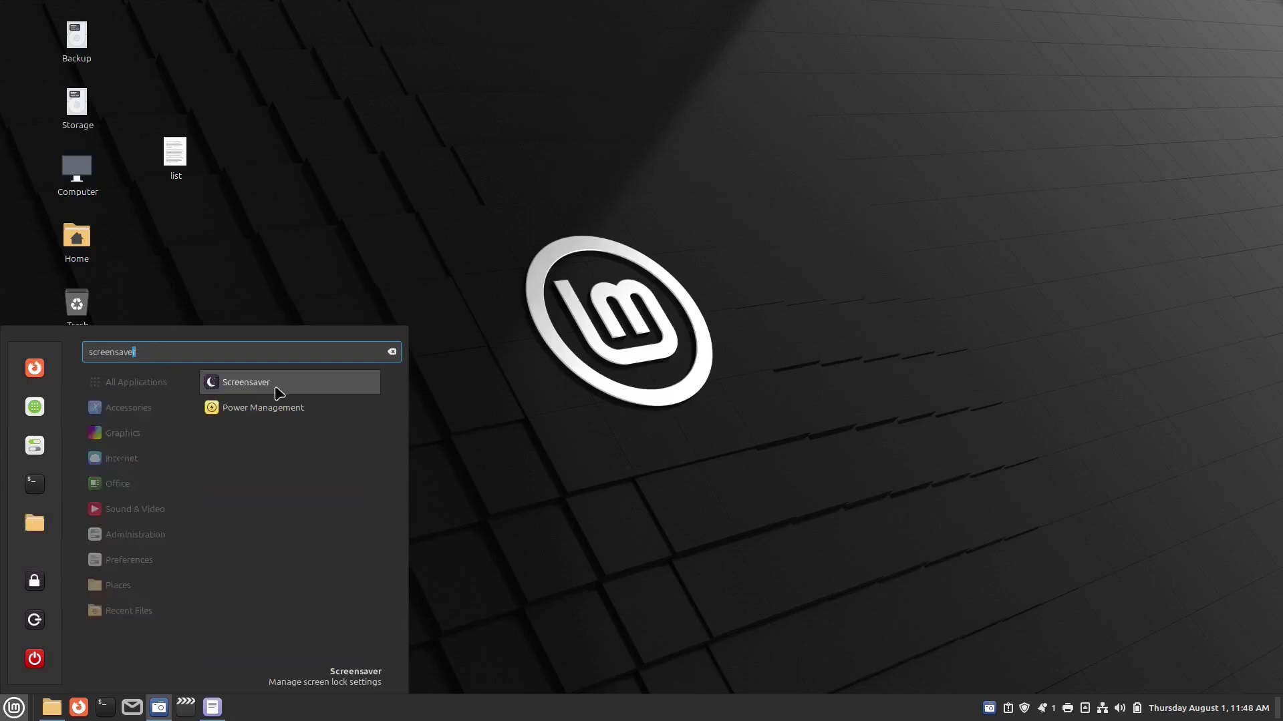
pyautogui.click(260, 389)
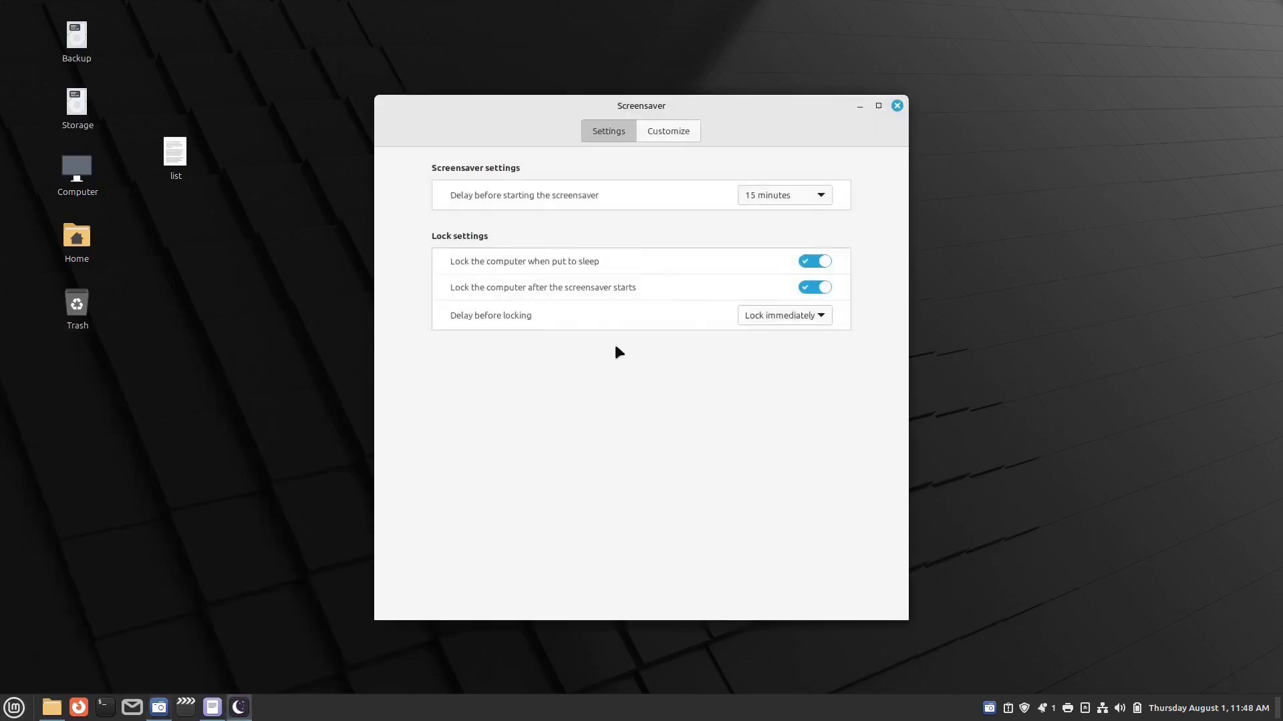
pyautogui.click(812, 195)
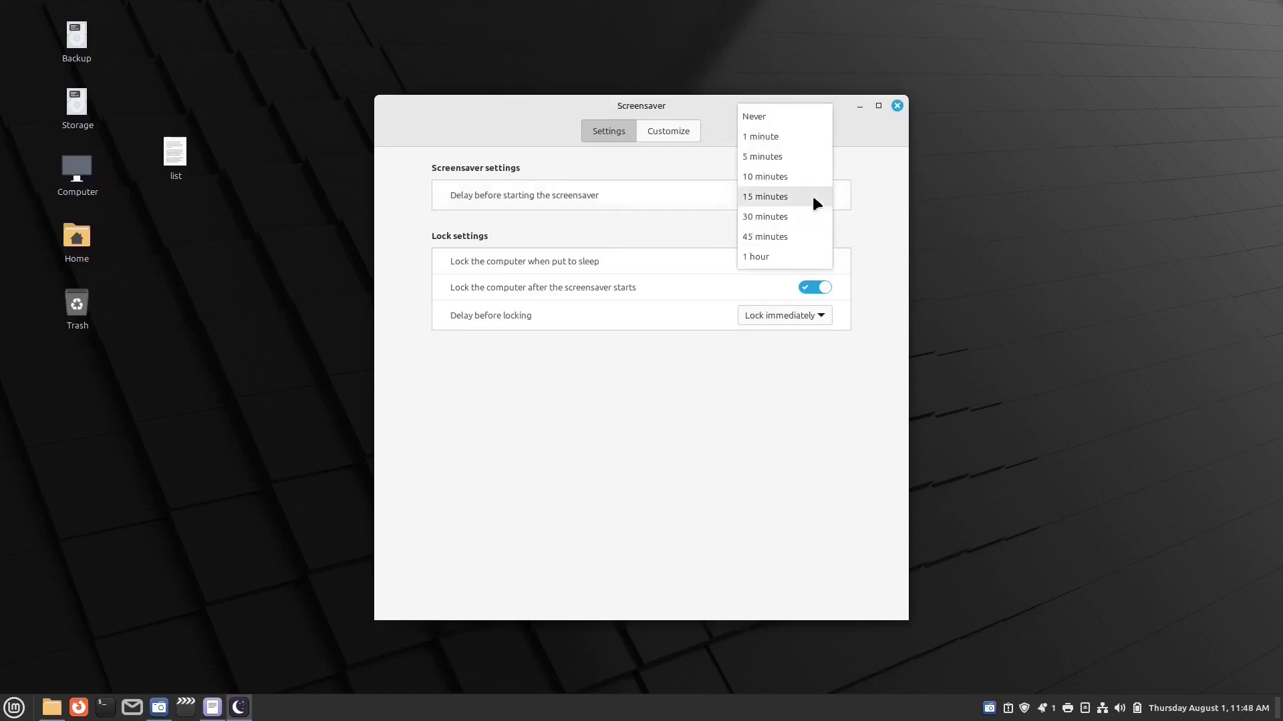
pyautogui.click(774, 122)
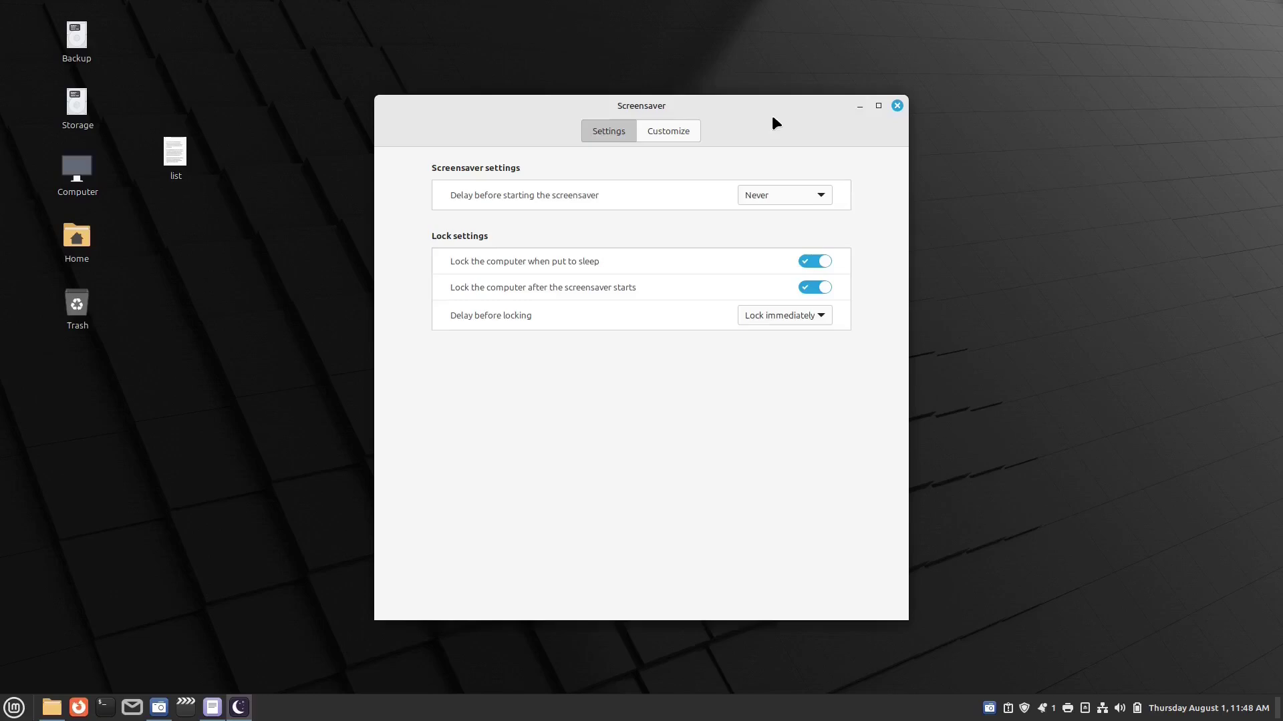
pyautogui.click(895, 105)
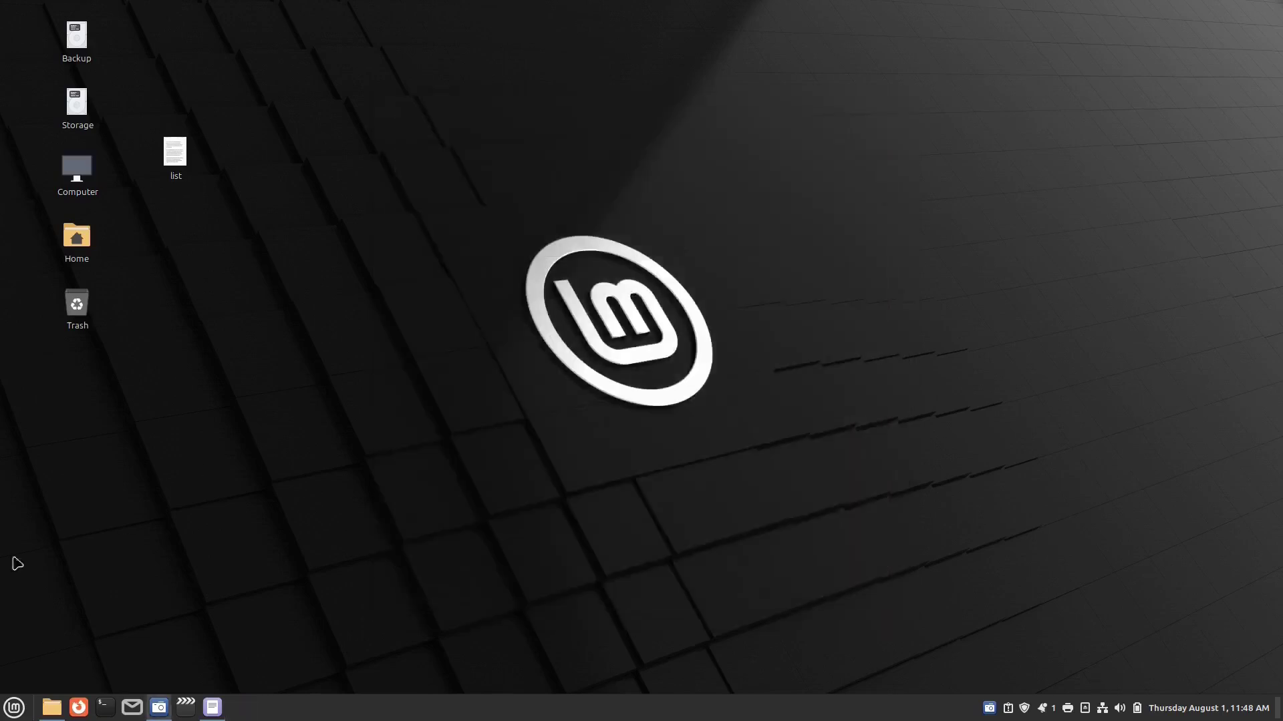
# - In Power Management, set the screen to Never turn off when inactive and close the settings
pyautogui.click(5, 713)
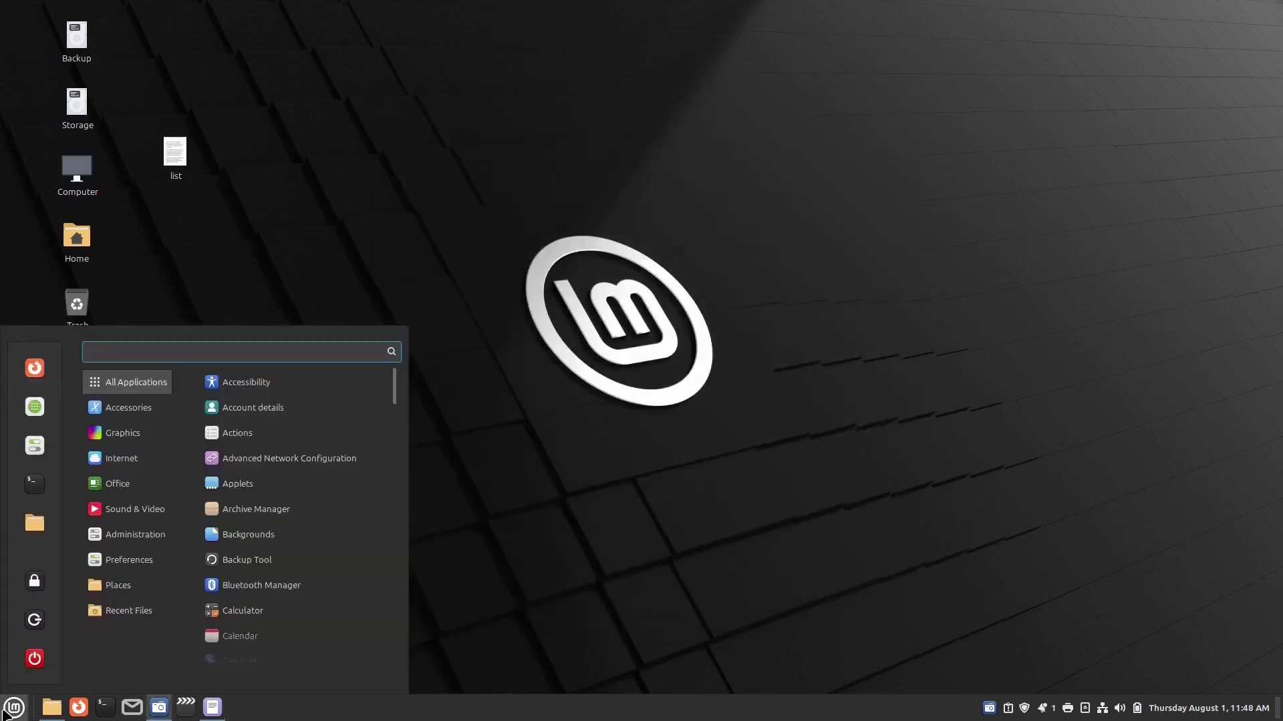
pyautogui.write('pow')
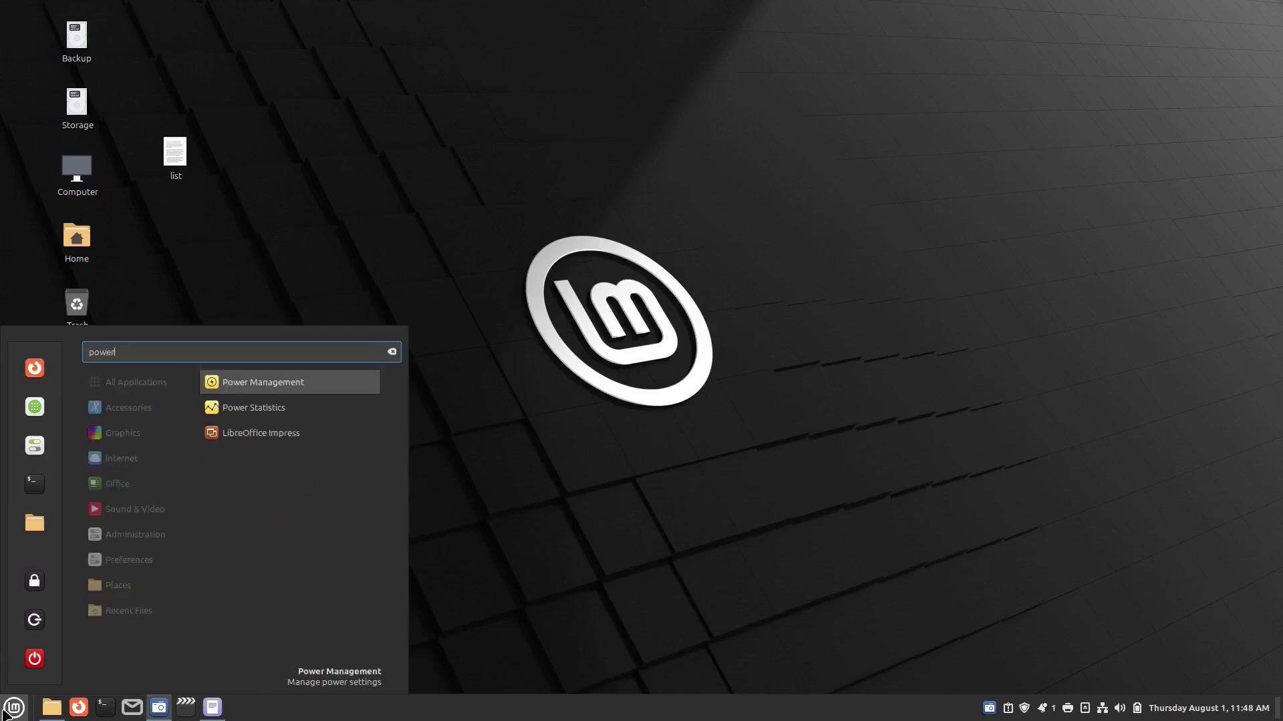
pyautogui.write('er')
pyautogui.click(292, 382)
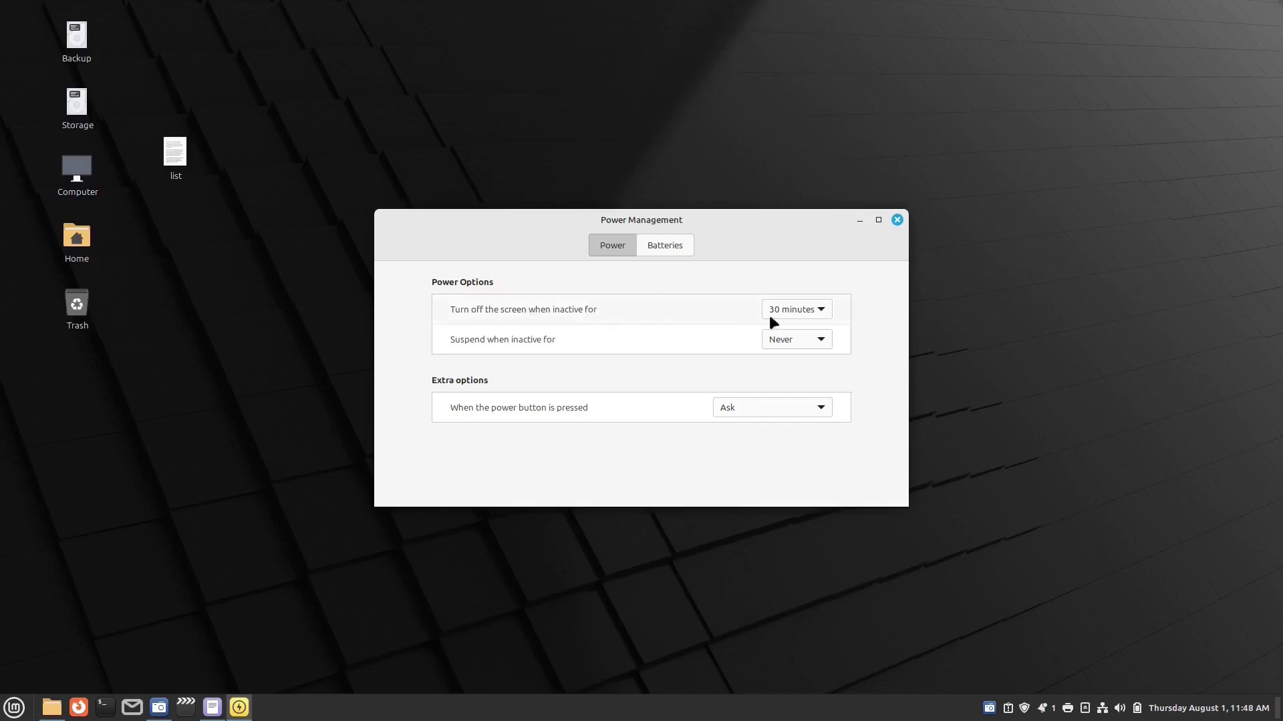
pyautogui.click(817, 308)
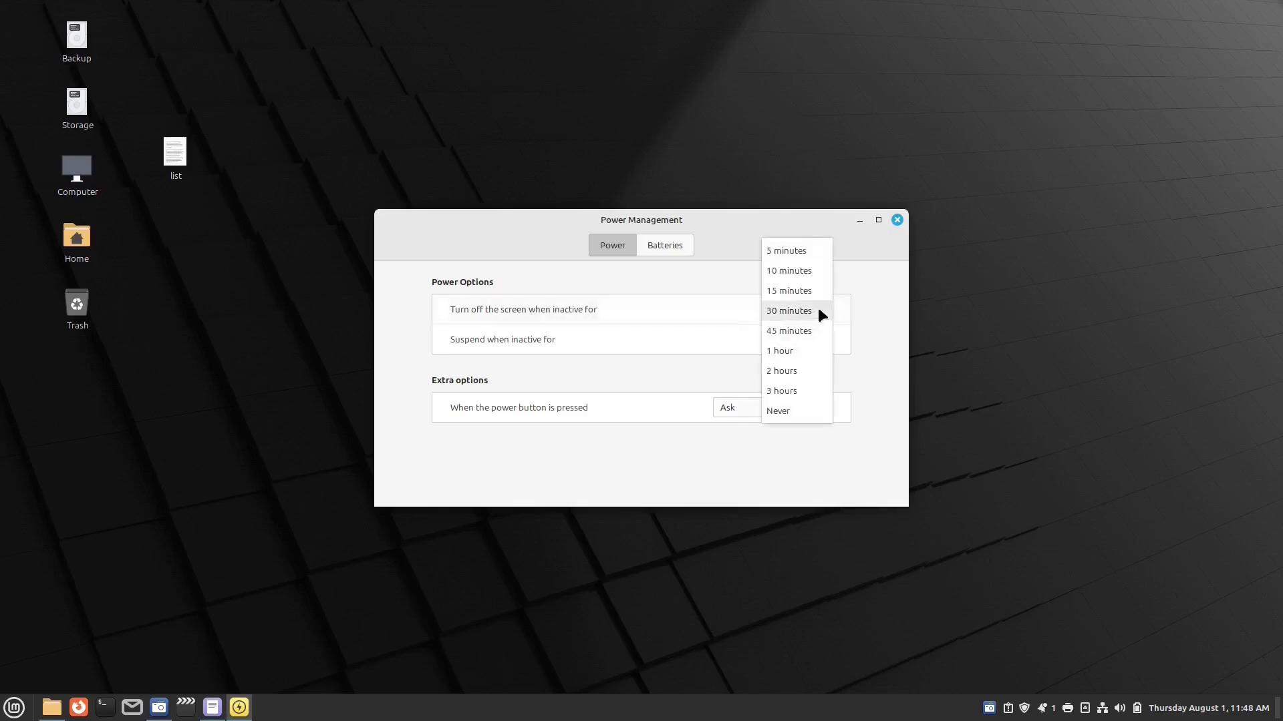
pyautogui.click(775, 411)
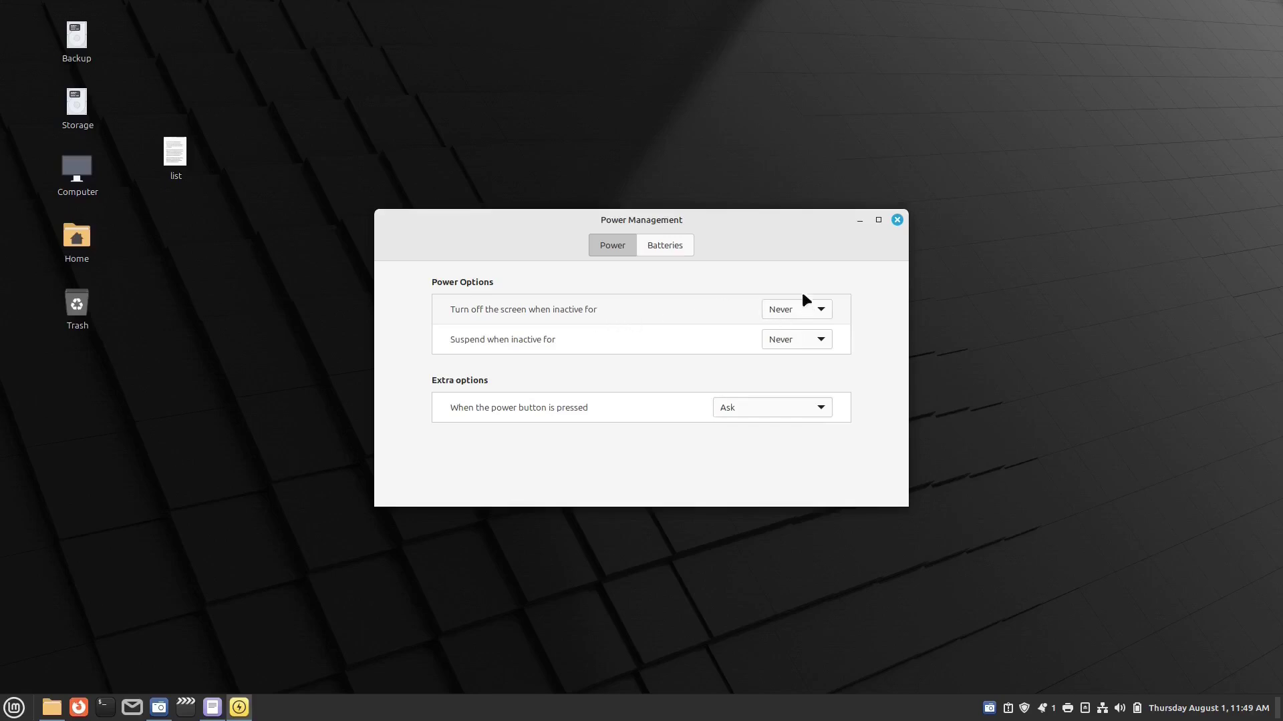
pyautogui.click(897, 220)
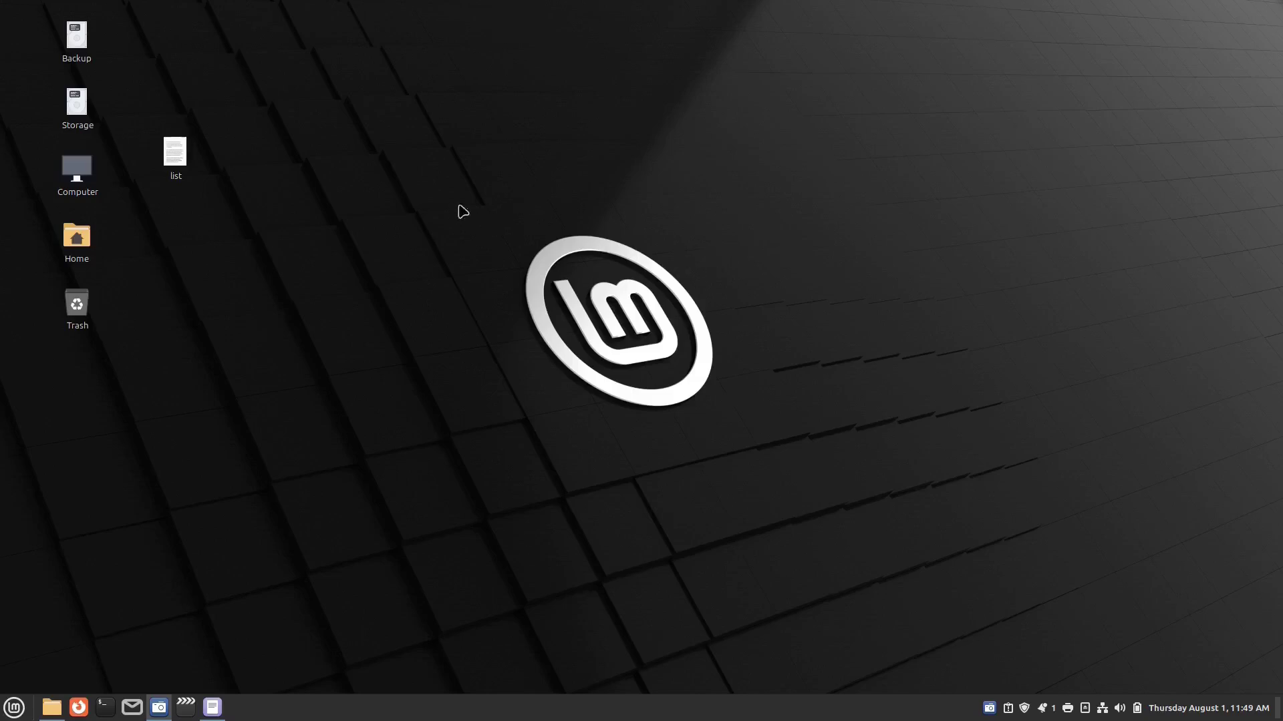
pyautogui.moveTo(5, 12); pyautogui.dragTo(347, 380)
pyautogui.moveTo(1280, 695); pyautogui.dragTo(1055, 435)
pyautogui.moveTo(437, 168); pyautogui.dragTo(961, 597)
pyautogui.moveTo(431, 164); pyautogui.dragTo(900, 516)
# - Set newly opened windows to appear in the center of the screen, and test this by opening and closing the Home folder
pyautogui.click(14, 711)
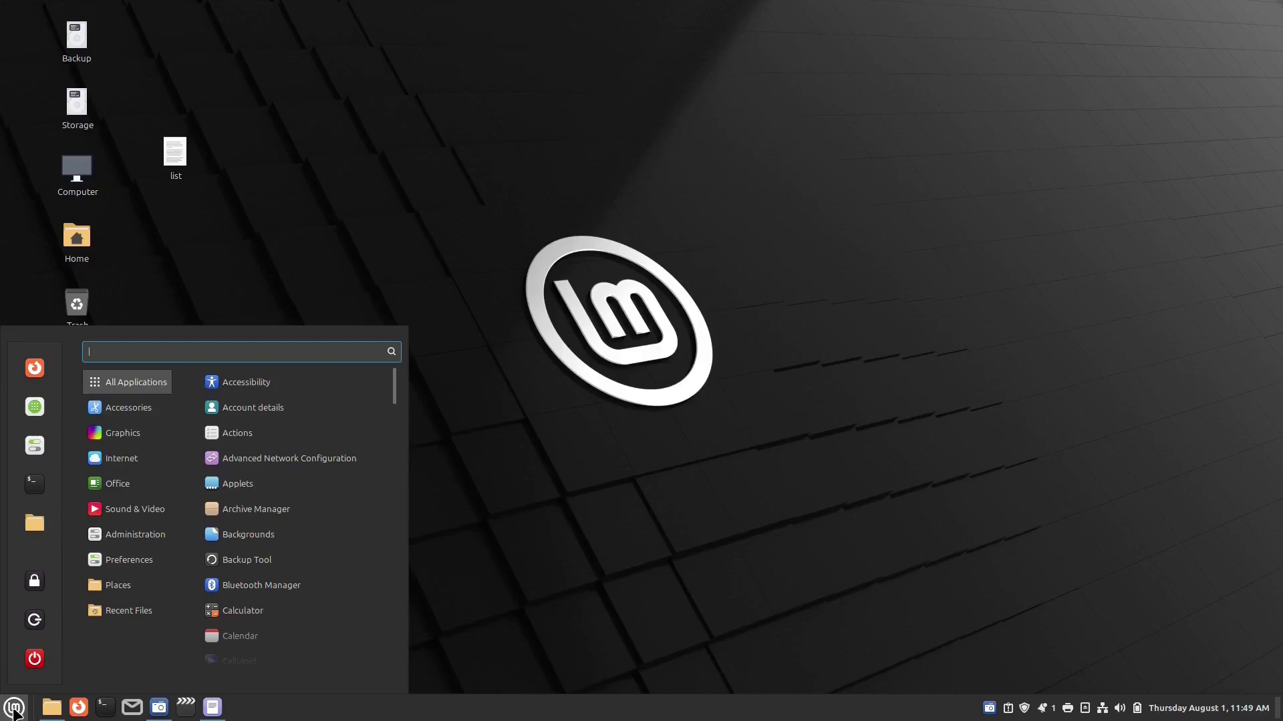
pyautogui.write('window')
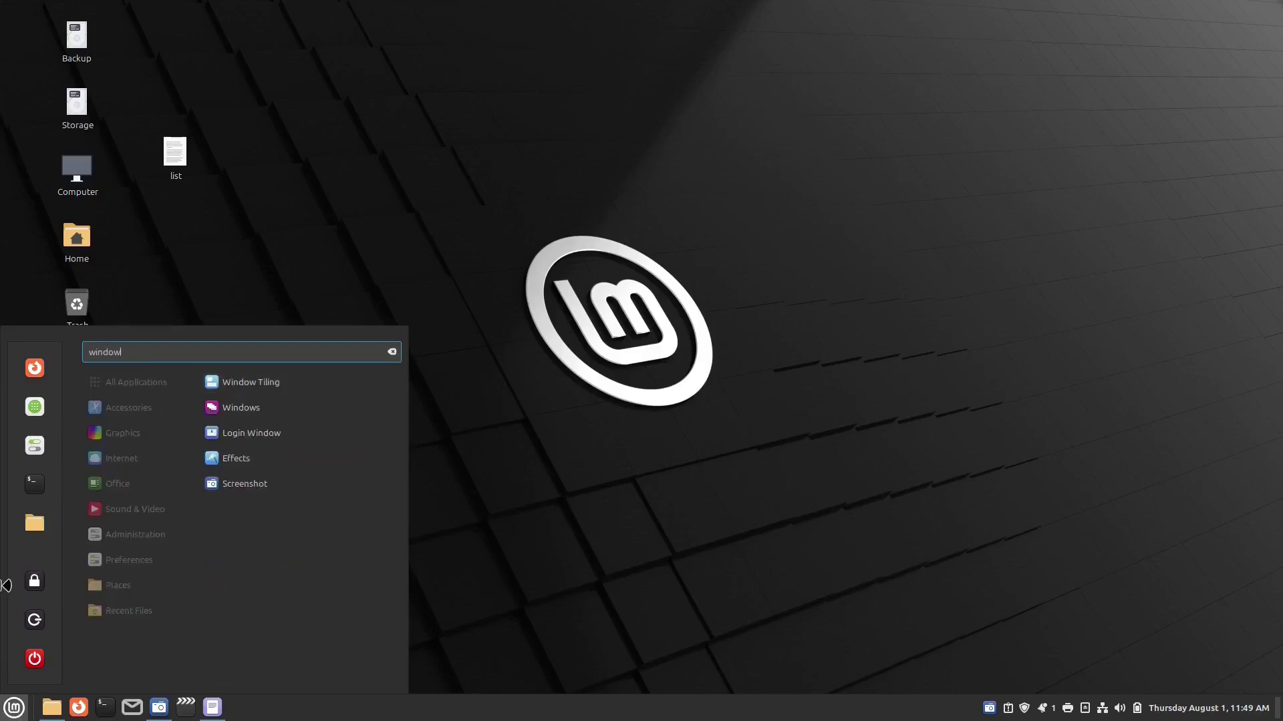
pyautogui.click(243, 413)
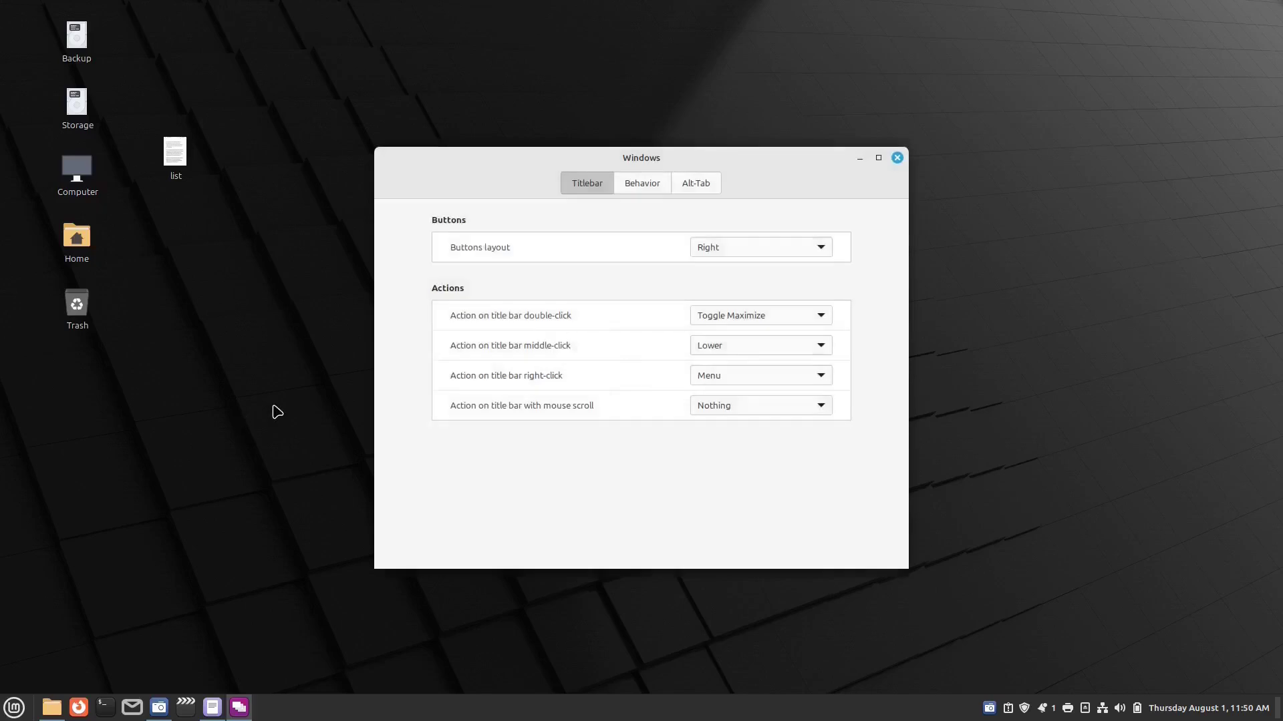
pyautogui.click(652, 183)
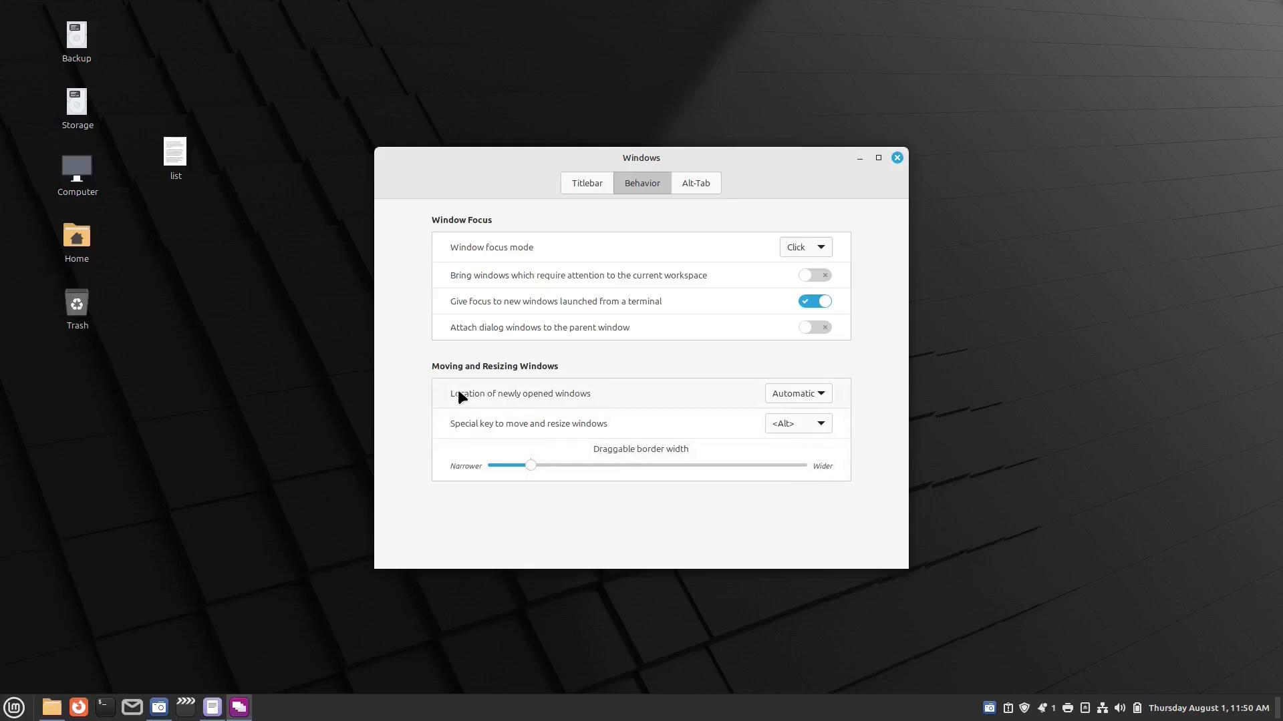
pyautogui.click(815, 393)
pyautogui.click(789, 452)
pyautogui.click(898, 158)
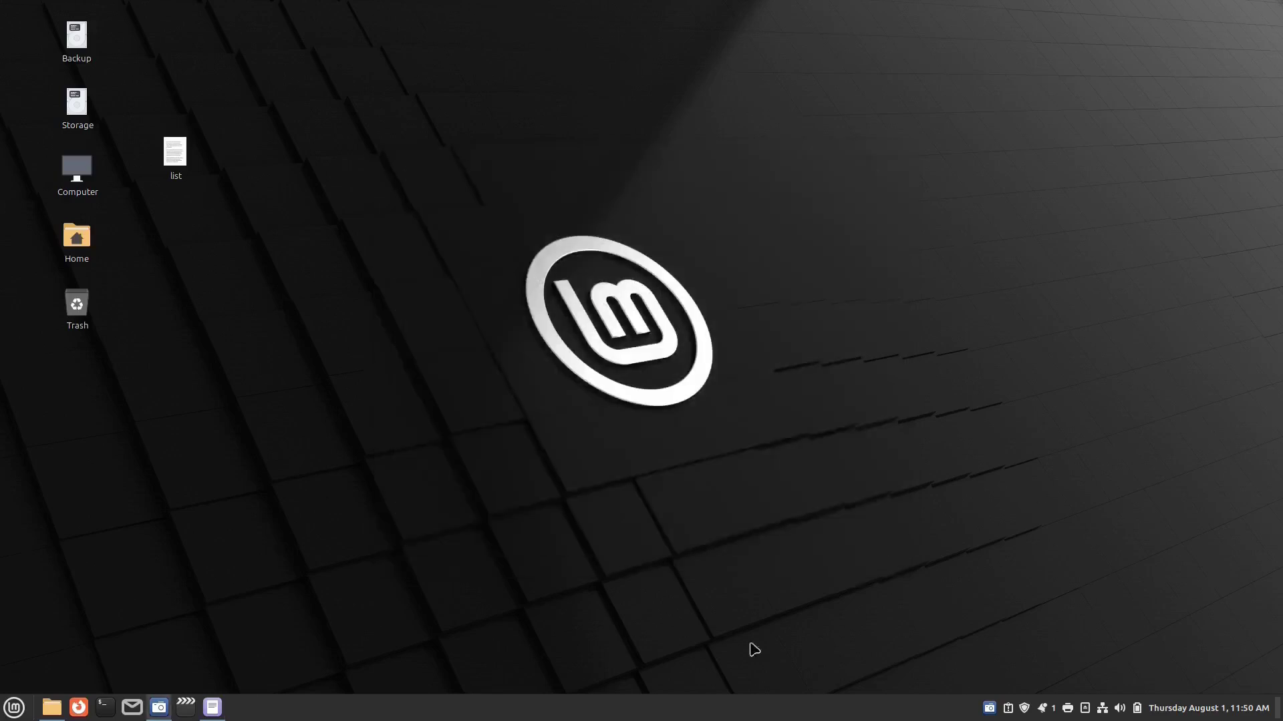
pyautogui.doubleClick(77, 237)
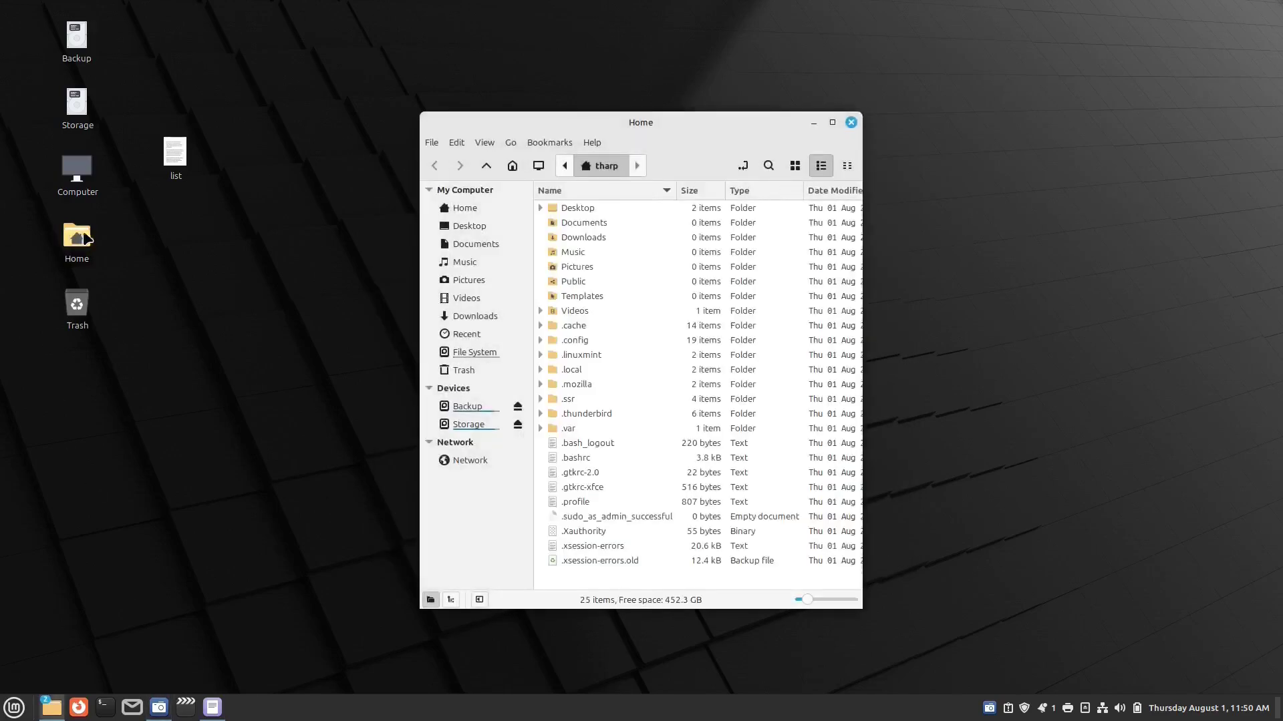
pyautogui.click(851, 122)
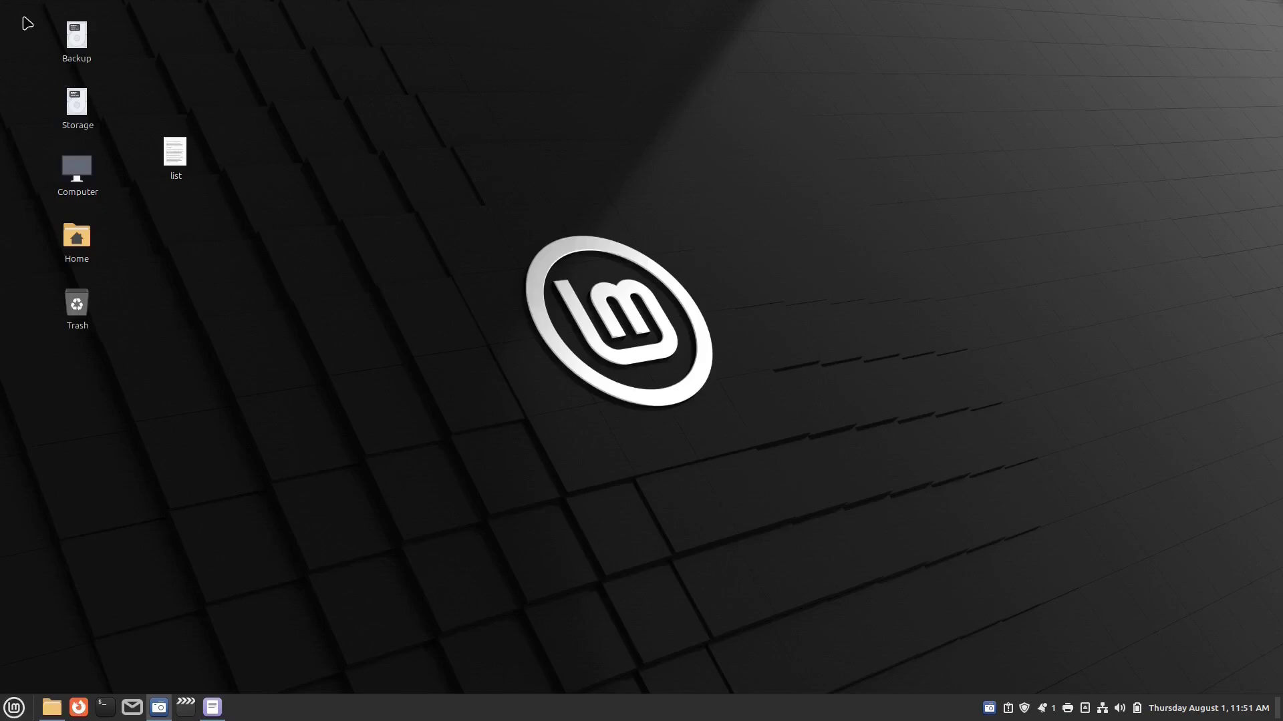
pyautogui.moveTo(30, 19); pyautogui.dragTo(103, 137)
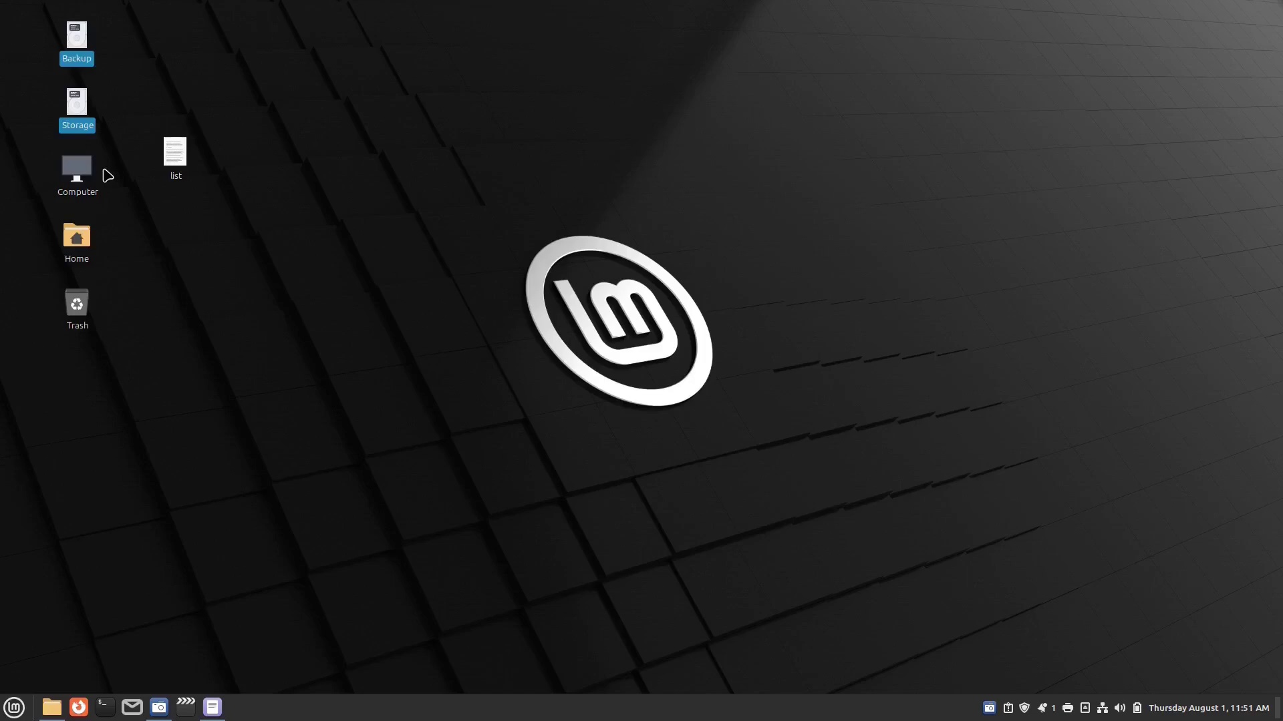
pyautogui.click(238, 295)
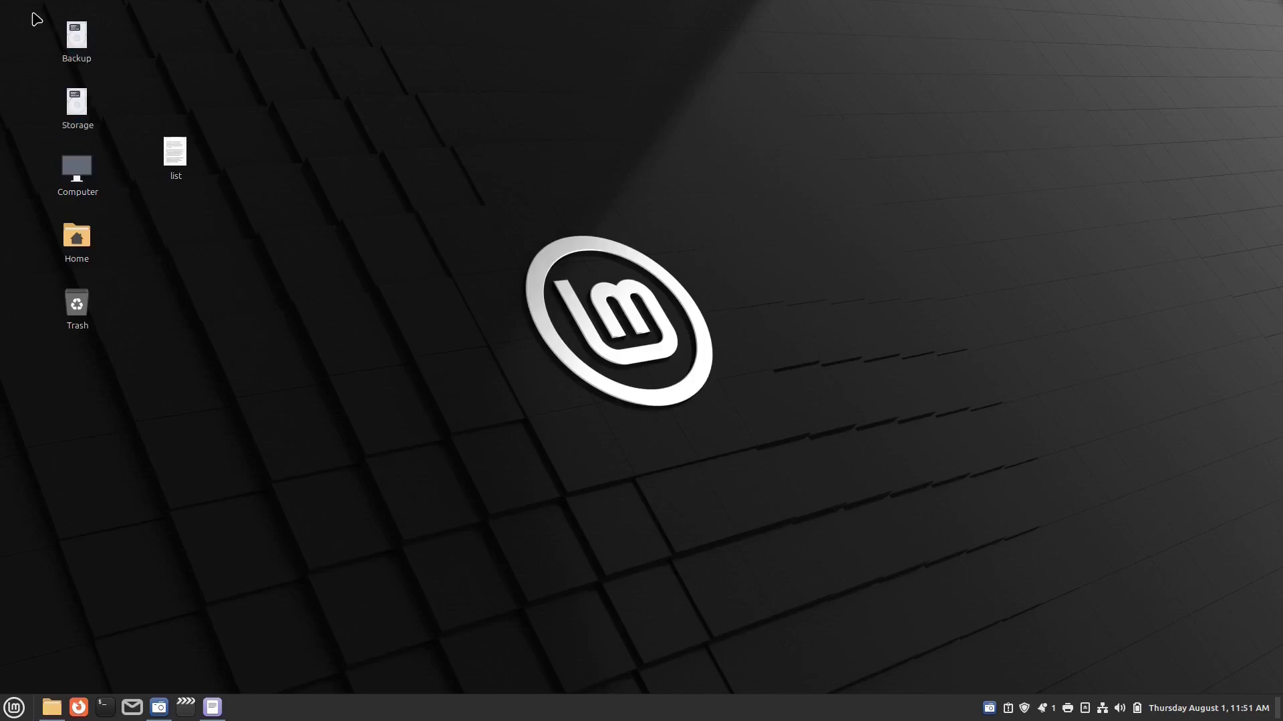
pyautogui.click(78, 122)
pyautogui.click(73, 45)
pyautogui.click(481, 178)
# - Open the Disks utility and select the 8.0 TB hard disk that holds the Storage partition
pyautogui.click(14, 707)
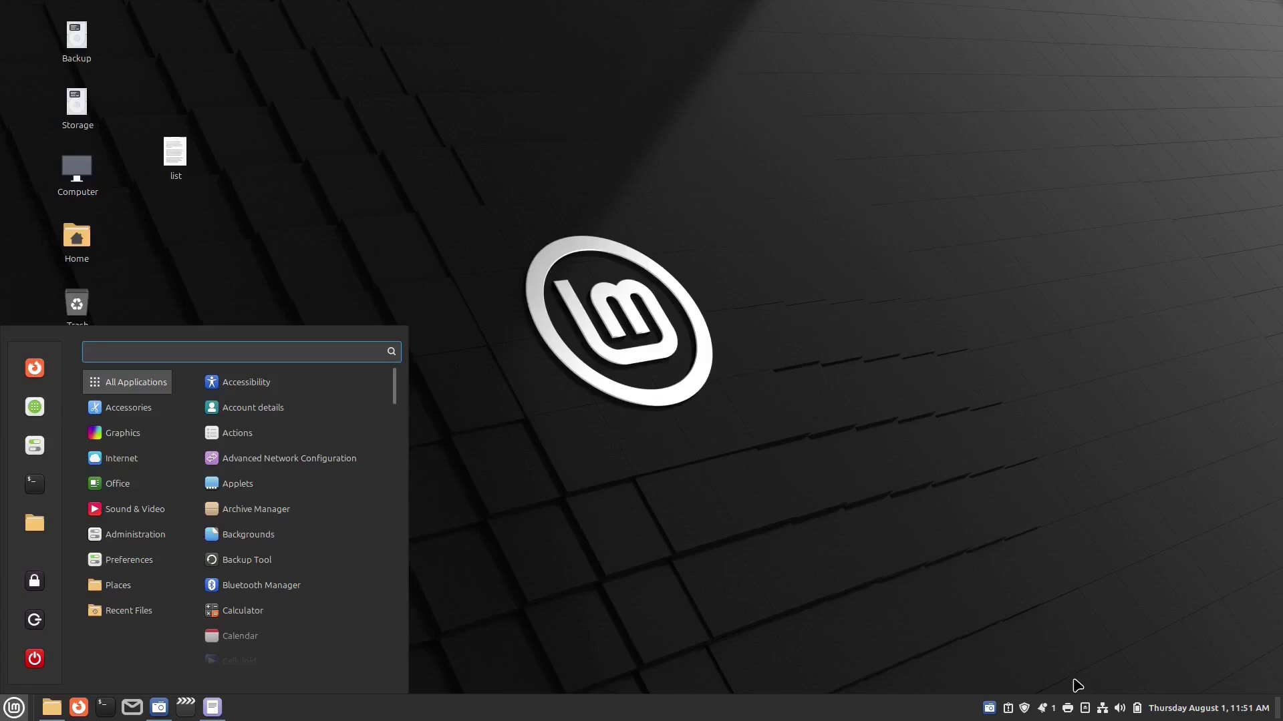
pyautogui.write('disk')
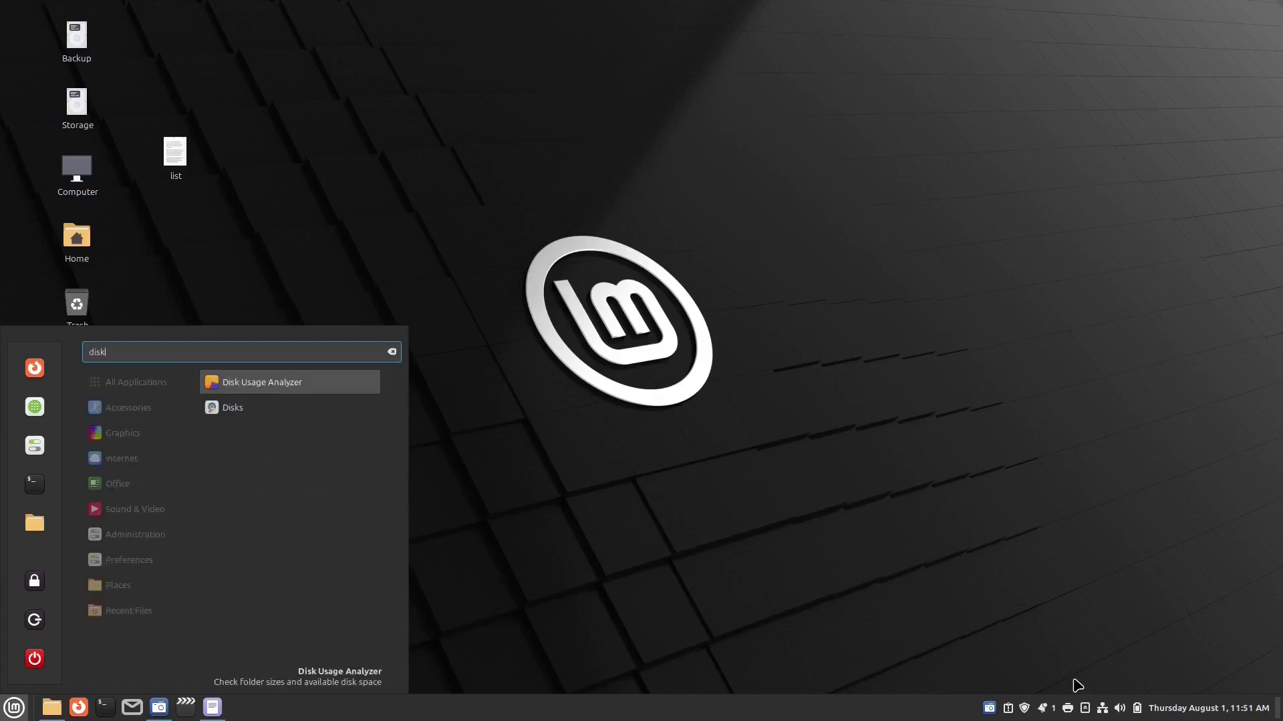
pyautogui.click(246, 406)
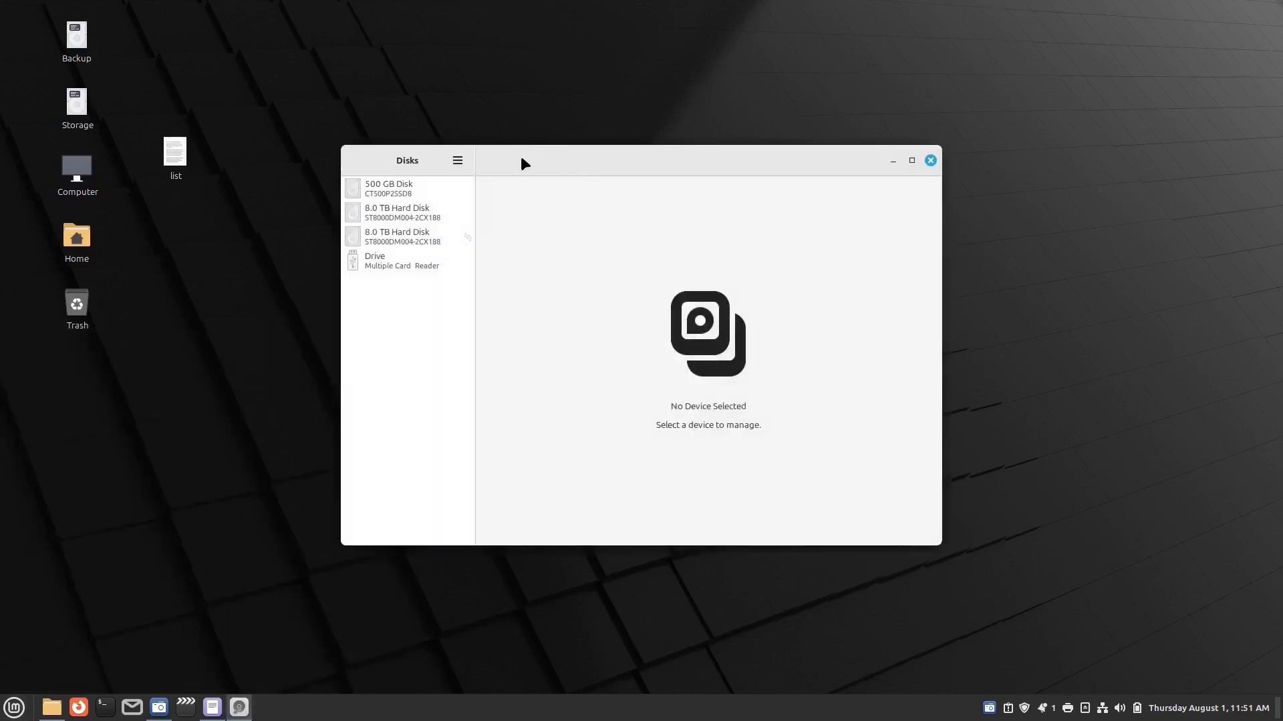
pyautogui.click(446, 246)
pyautogui.click(458, 220)
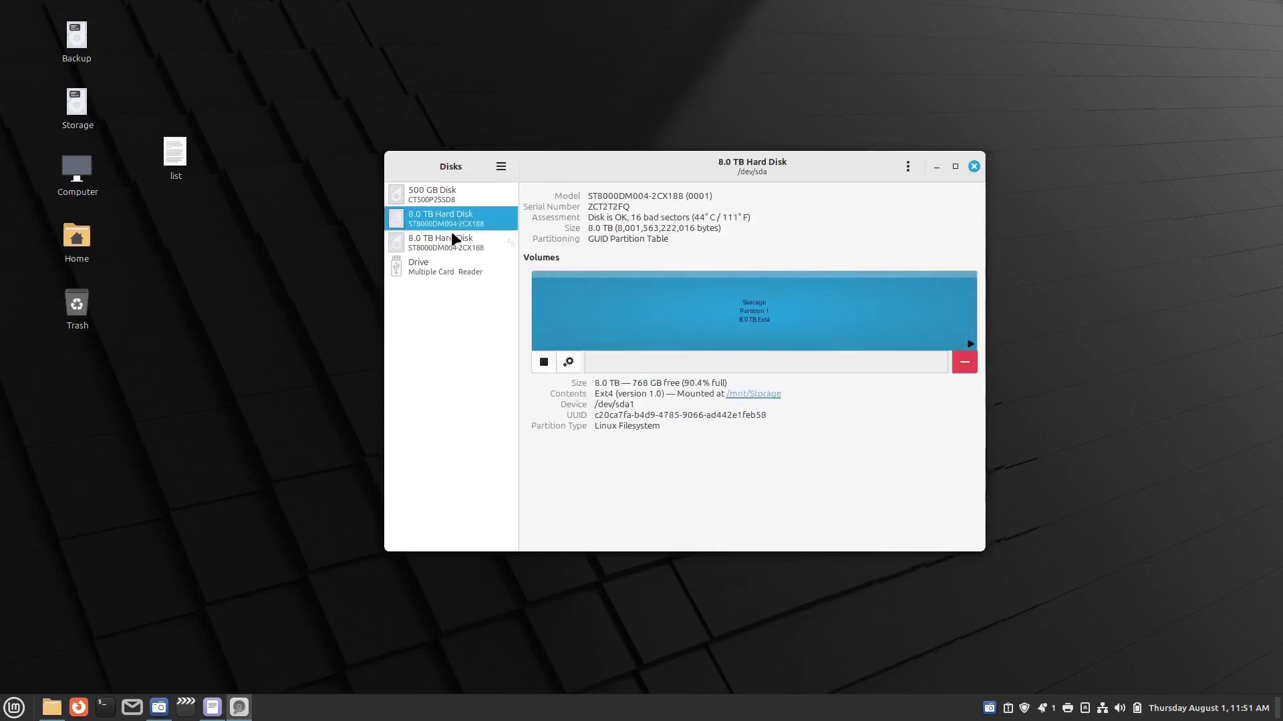
pyautogui.click(450, 234)
pyautogui.click(465, 219)
# - In the Storage partition's mount options, turn off User Session Defaults and identify the partition as LABEL=Storage
pyautogui.click(569, 362)
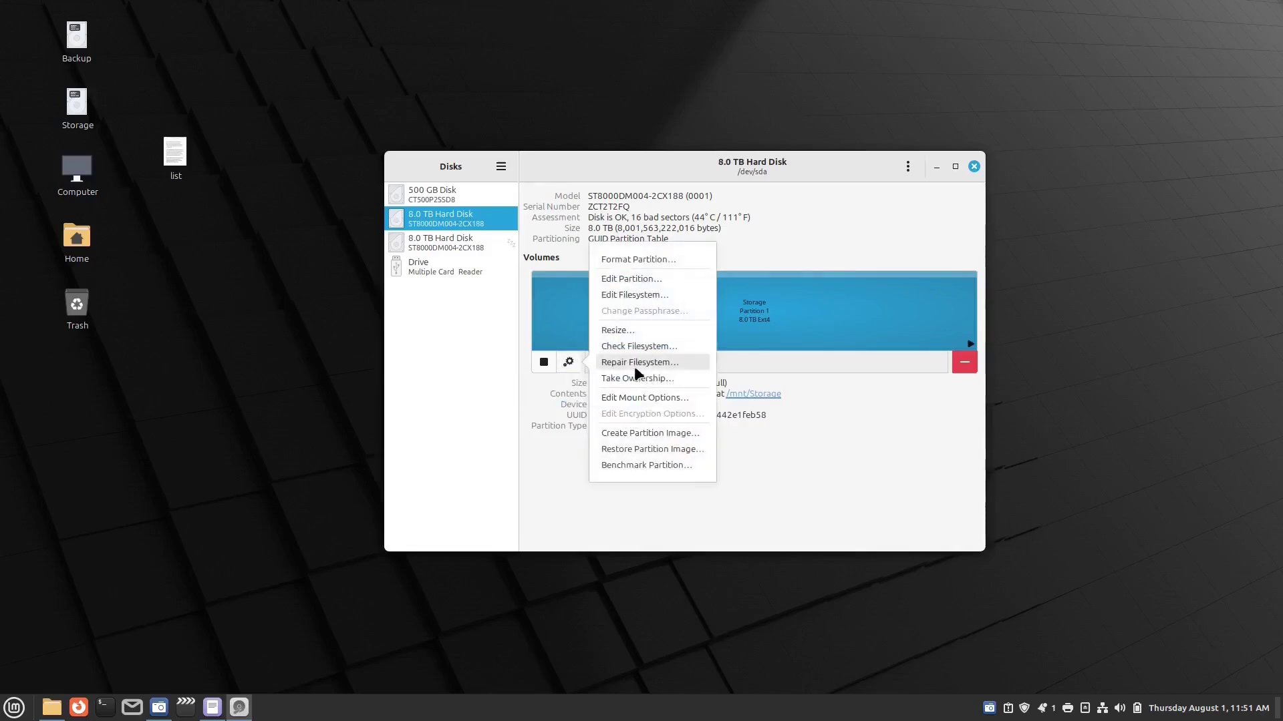
pyautogui.click(645, 397)
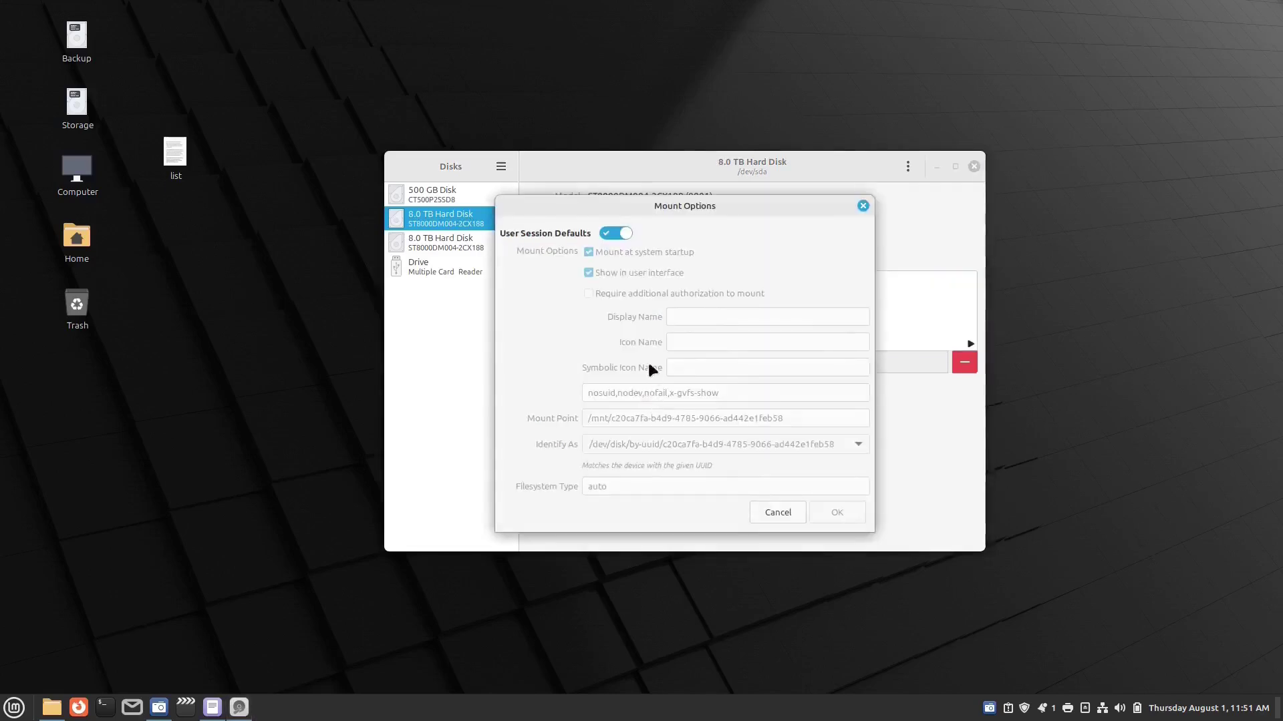
pyautogui.click(618, 235)
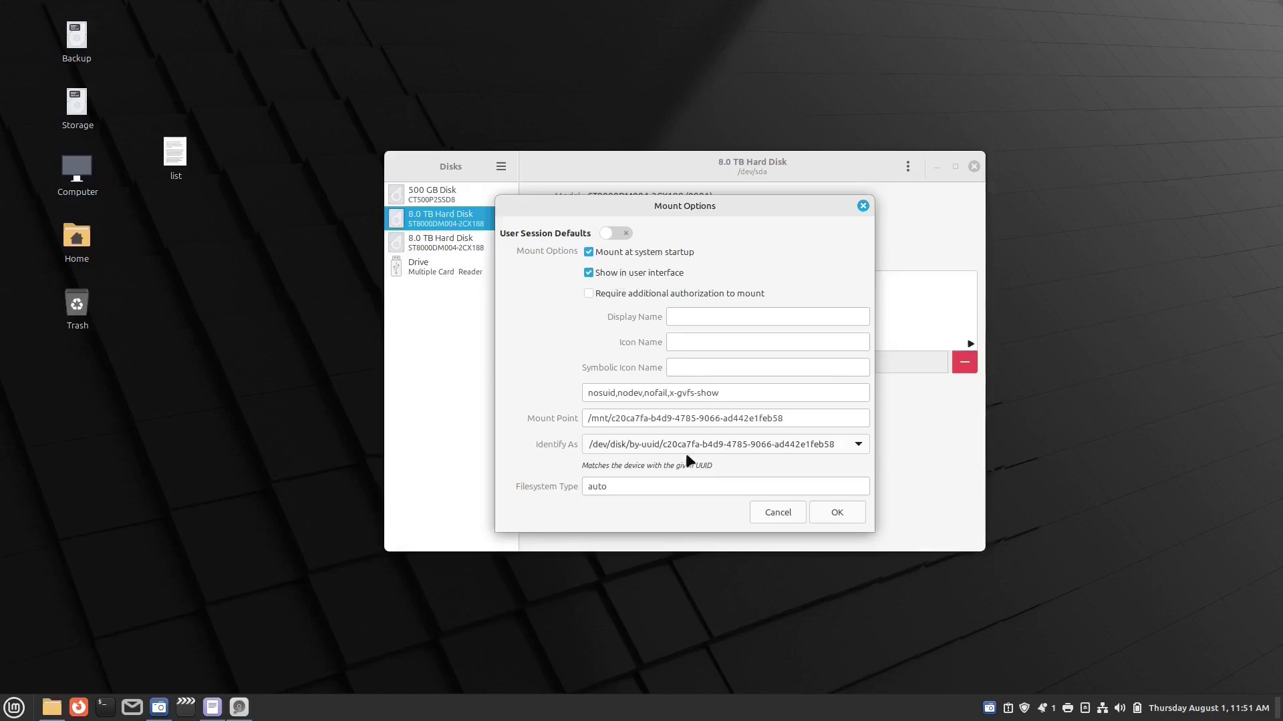
pyautogui.click(858, 446)
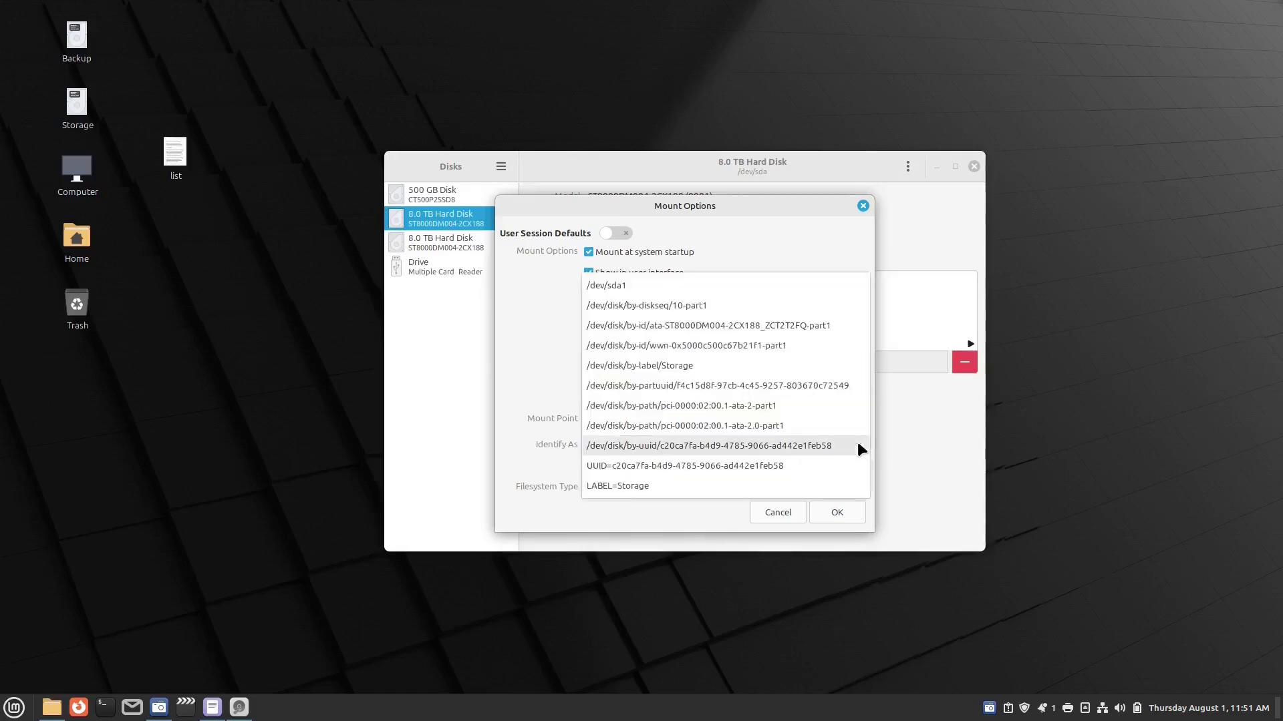
pyautogui.click(620, 487)
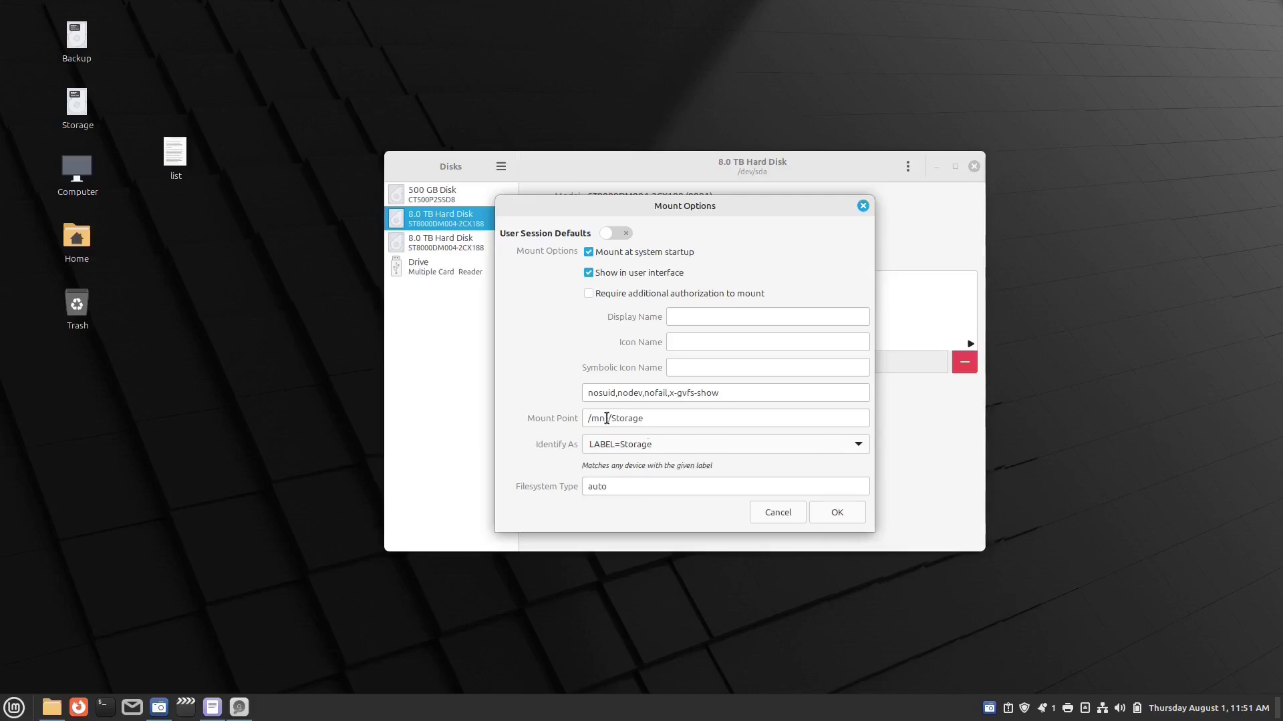
# - Keep /mnt/Storage as the mount point, apply the mount options and close the Disks utility
pyautogui.moveTo(592, 418); pyautogui.dragTo(655, 422)
pyautogui.click(654, 420)
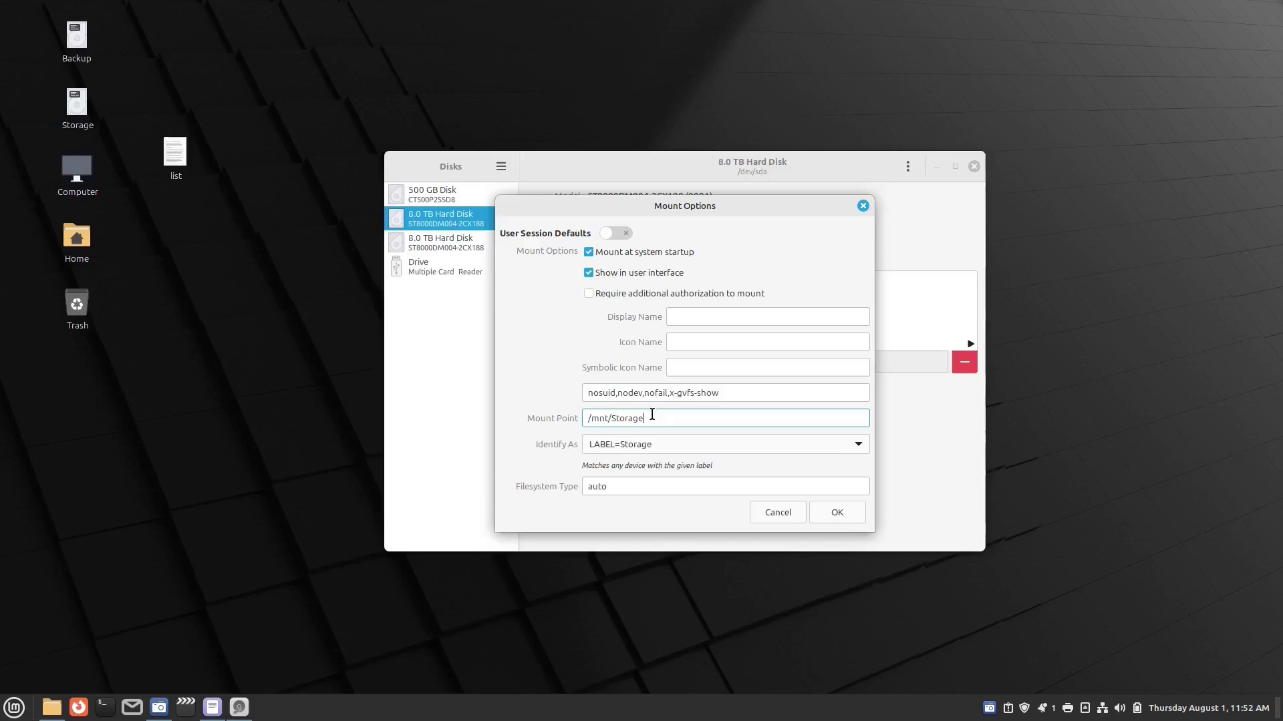
pyautogui.click(846, 518)
pyautogui.press('Return')
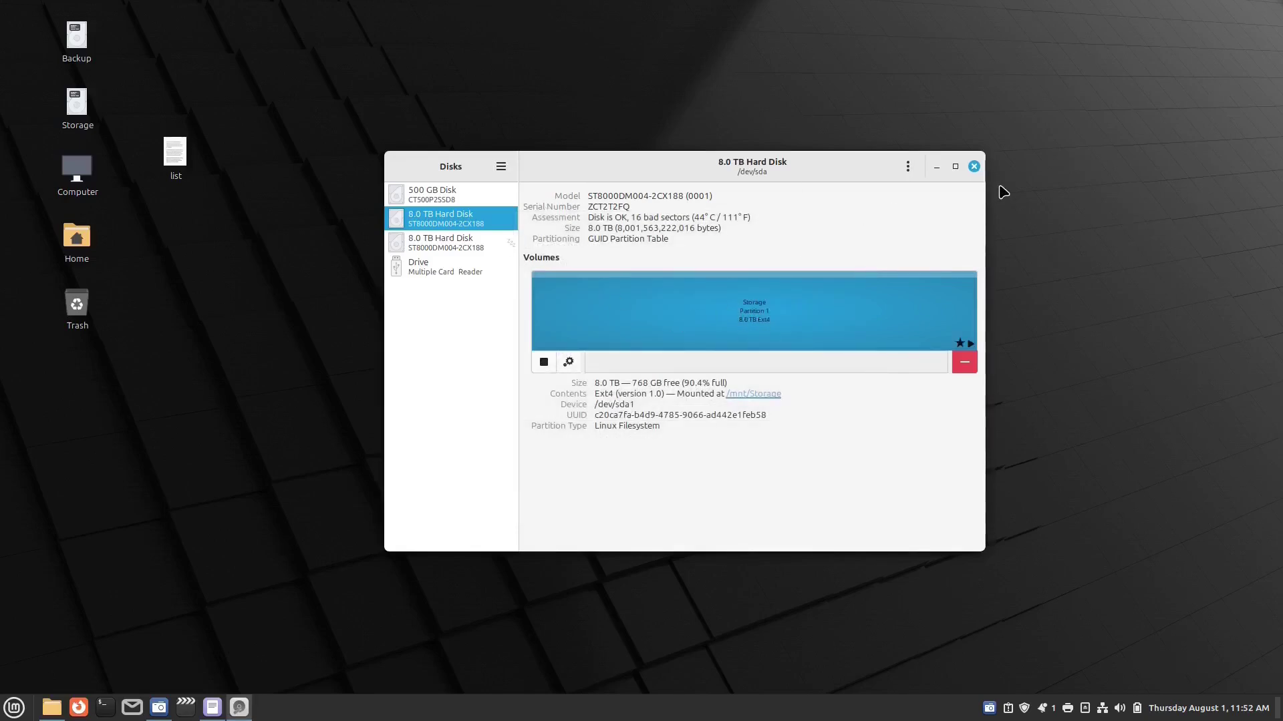
pyautogui.click(973, 166)
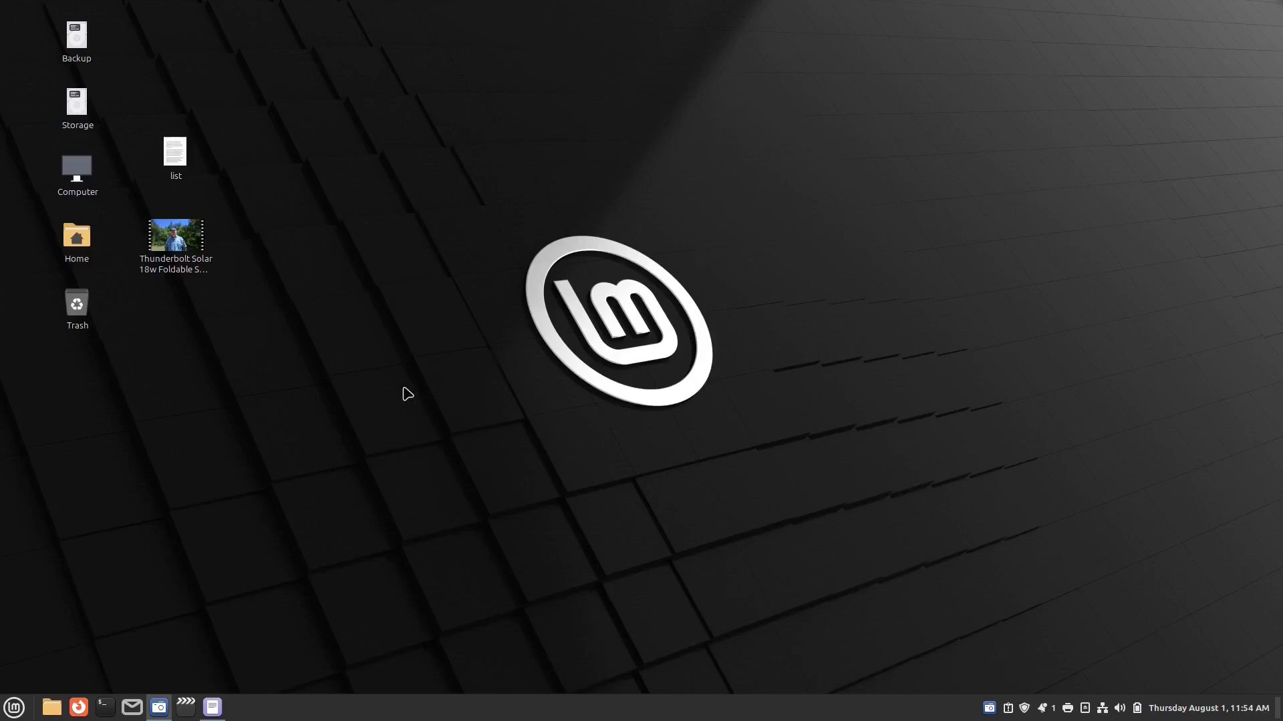
# - Examine the Basic, Permissions, Open With and Emblems properties of the Thunderbolt Solar video on the desktop, and close its properties
pyautogui.click(187, 243)
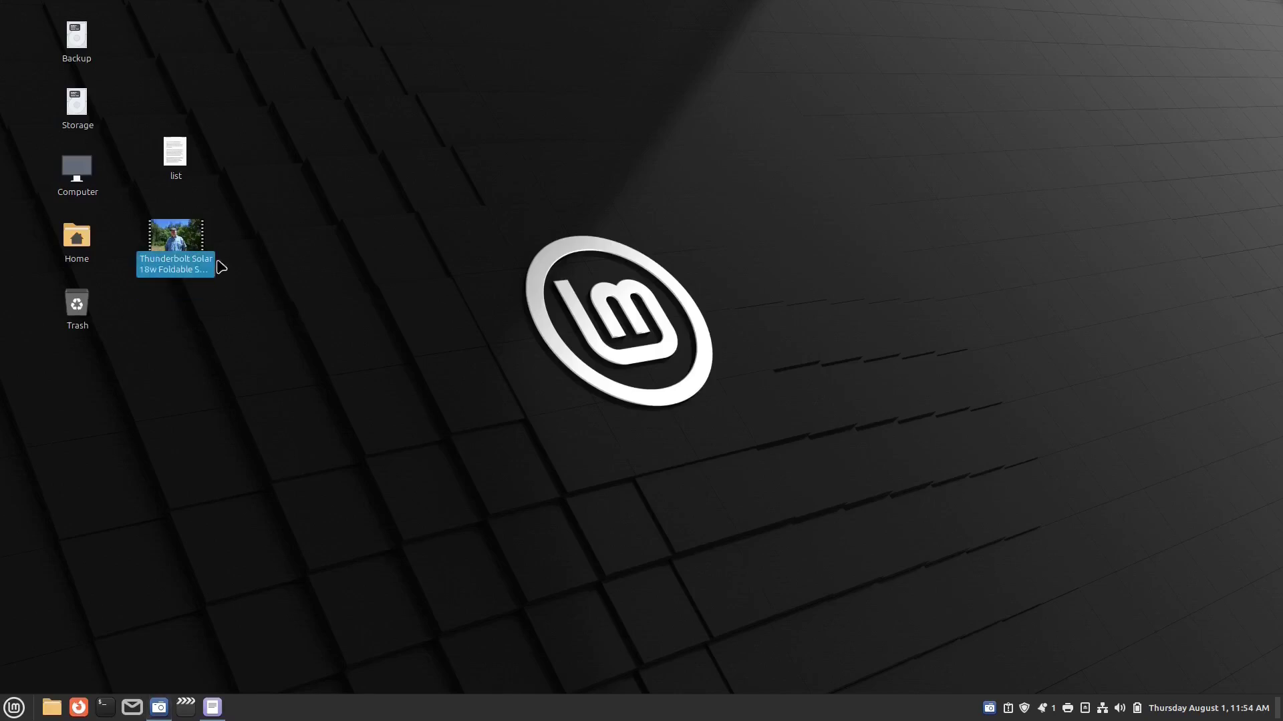
pyautogui.rightClick(173, 238)
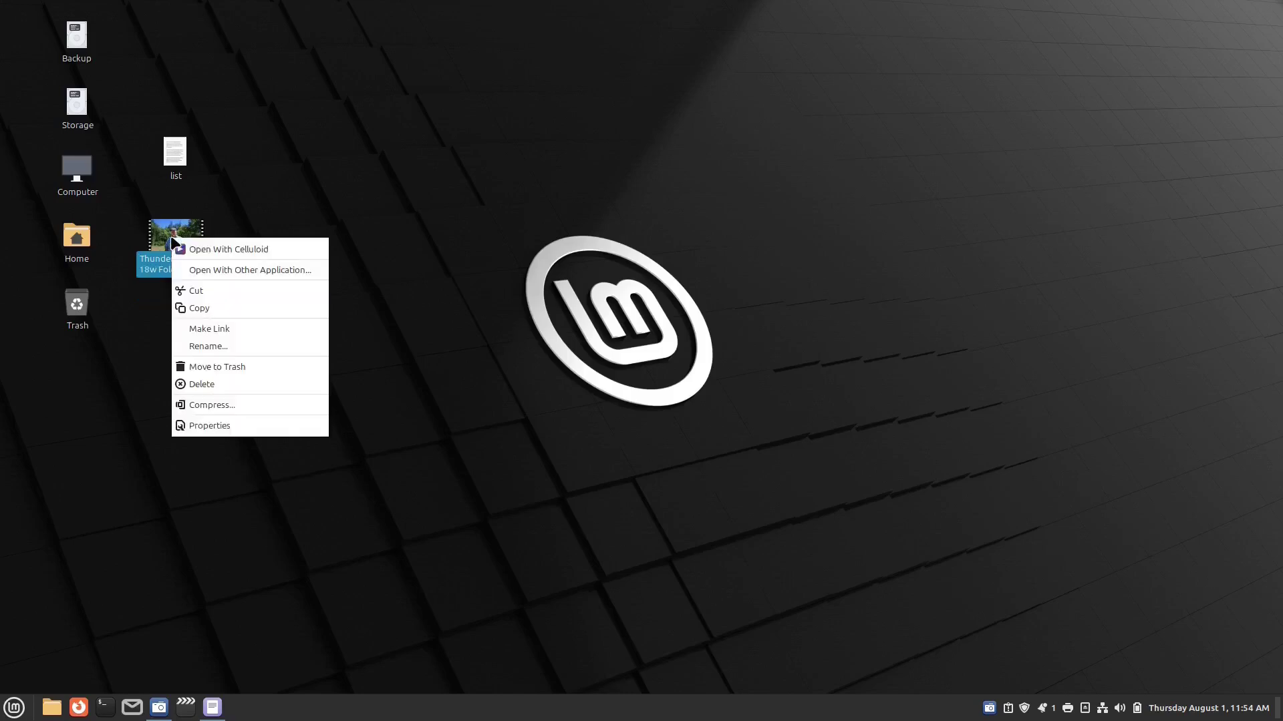
pyautogui.click(205, 428)
pyautogui.moveTo(648, 161); pyautogui.dragTo(533, 146)
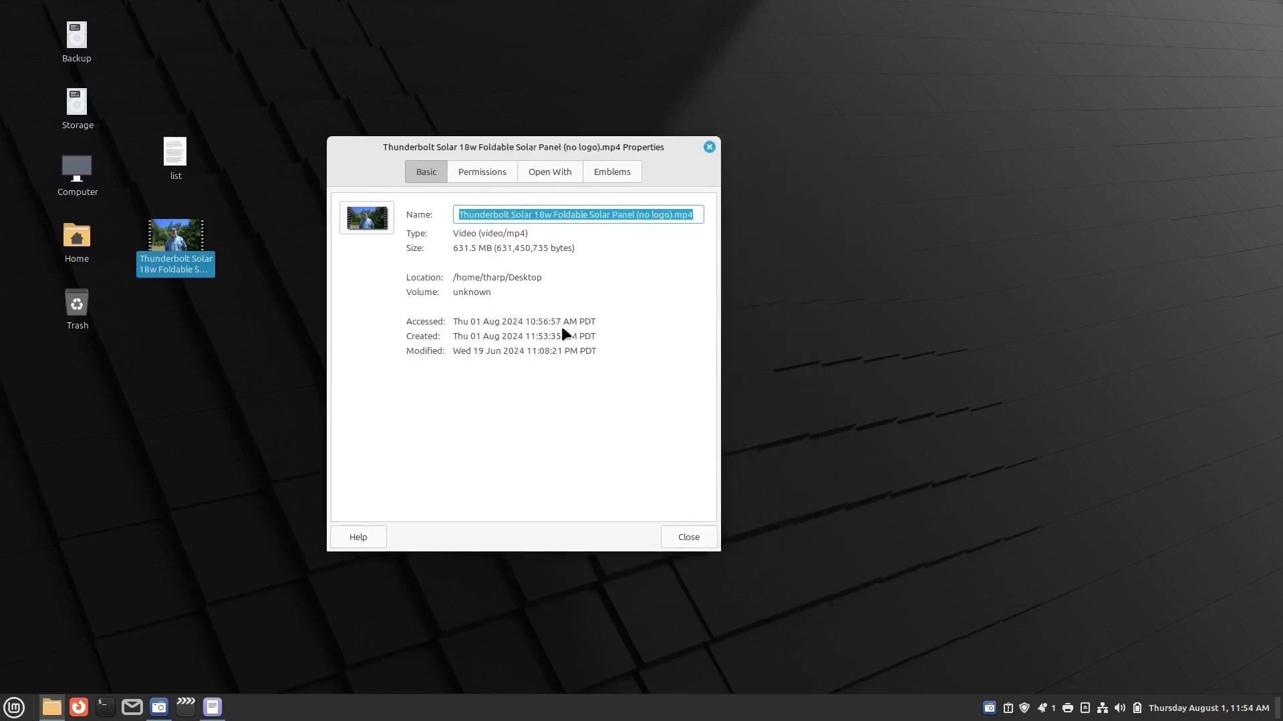
pyautogui.click(484, 168)
pyautogui.click(542, 168)
pyautogui.click(612, 172)
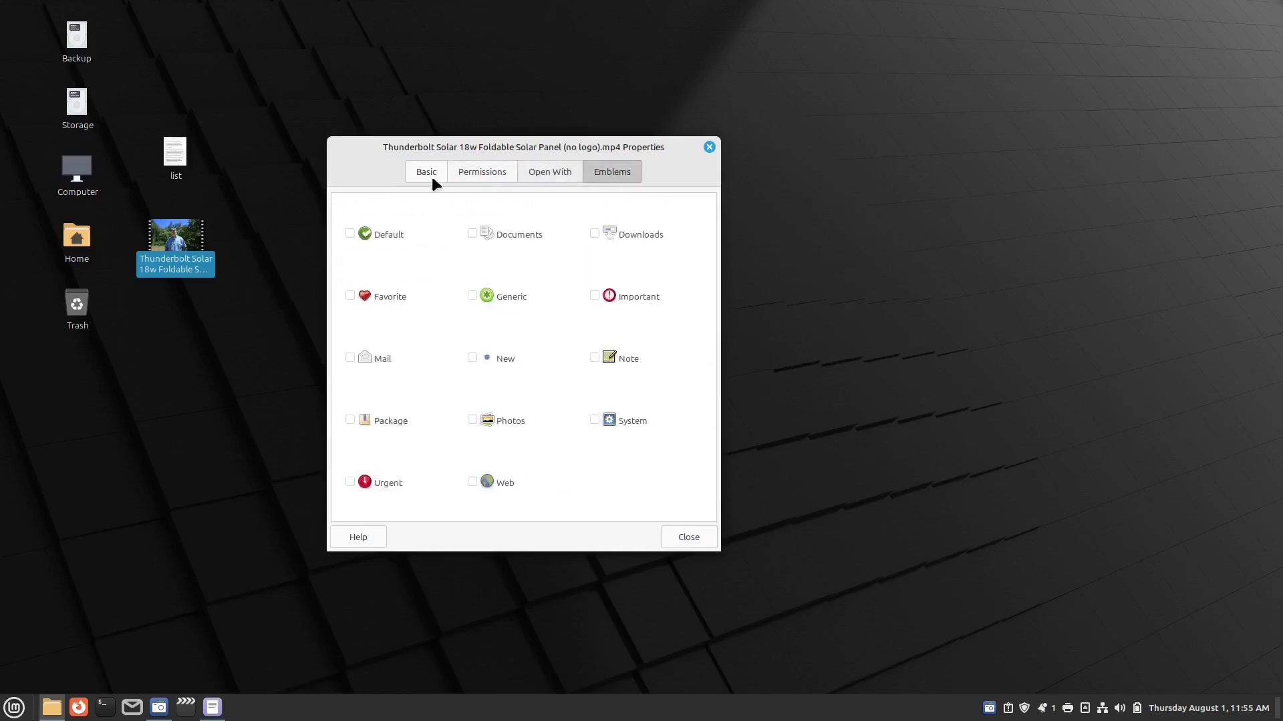
pyautogui.click(431, 171)
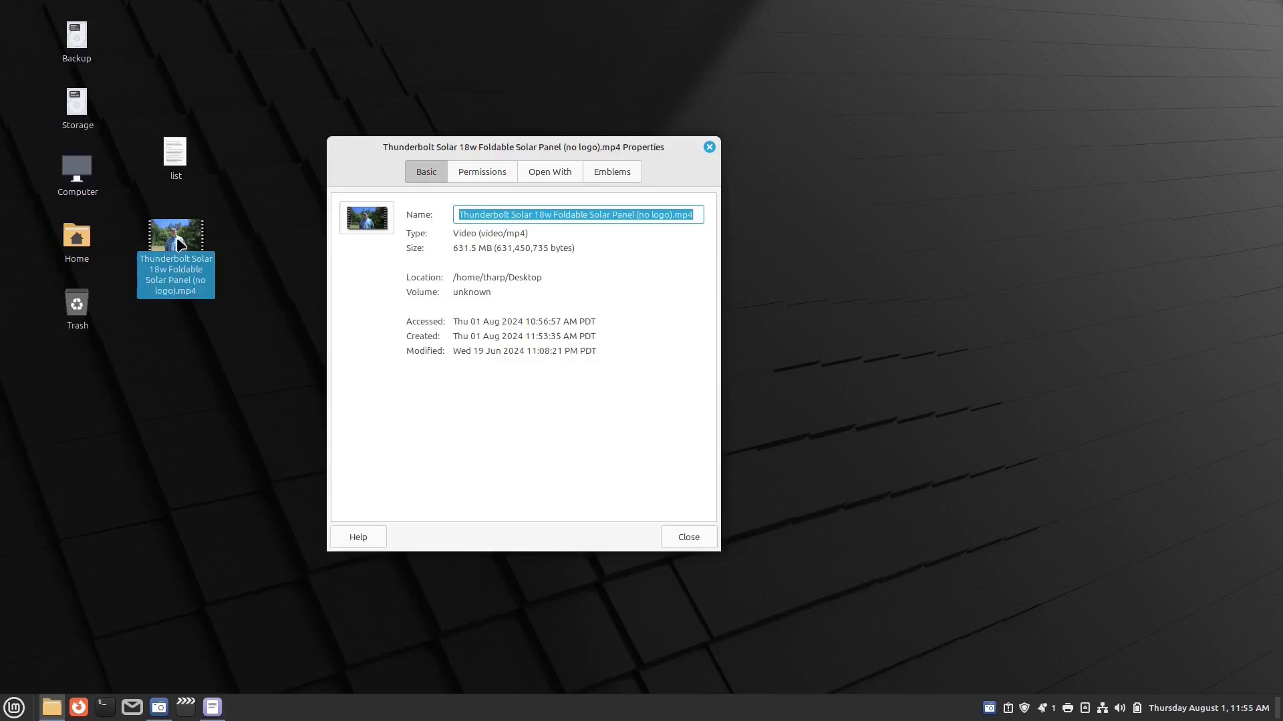
pyautogui.click(710, 147)
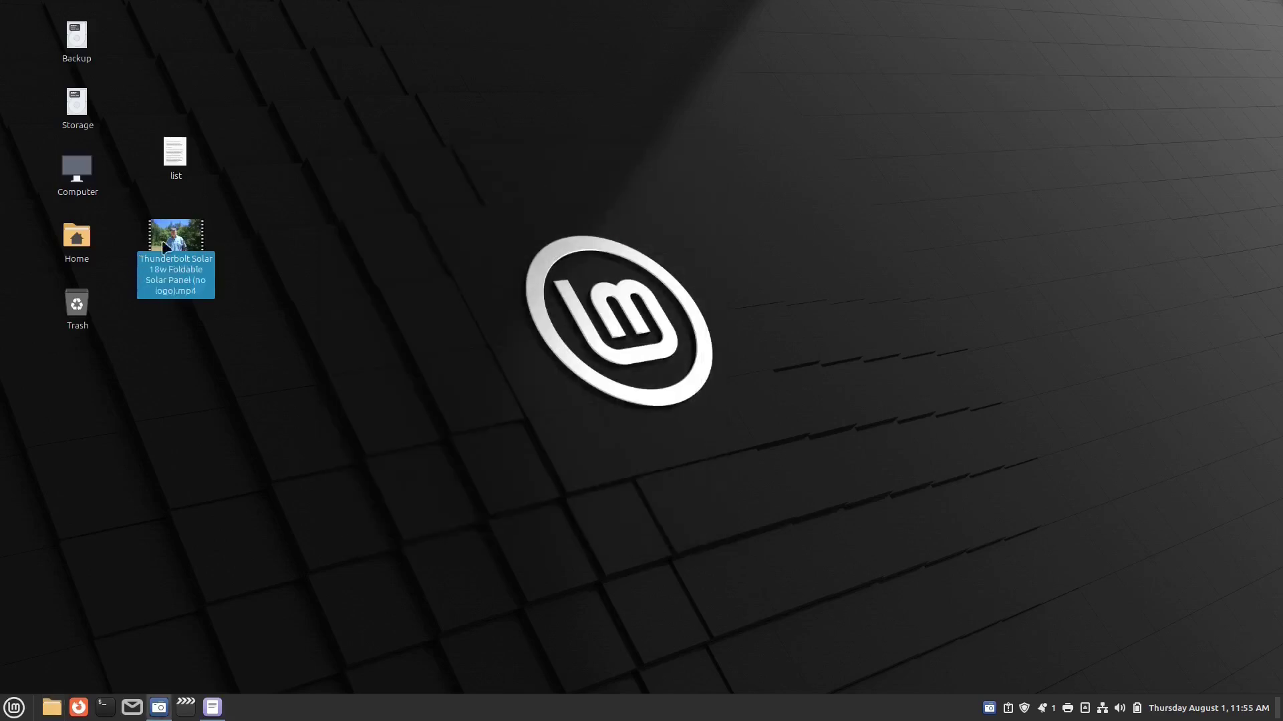
pyautogui.rightClick(198, 233)
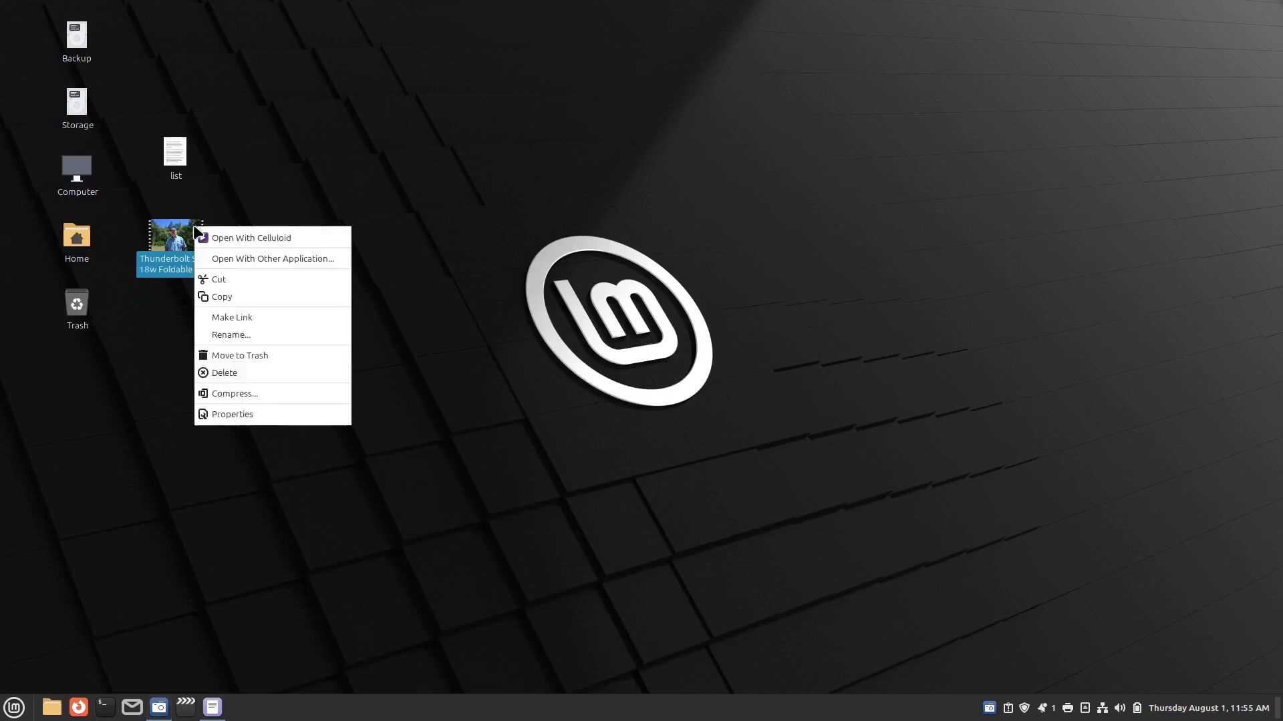
pyautogui.click(254, 414)
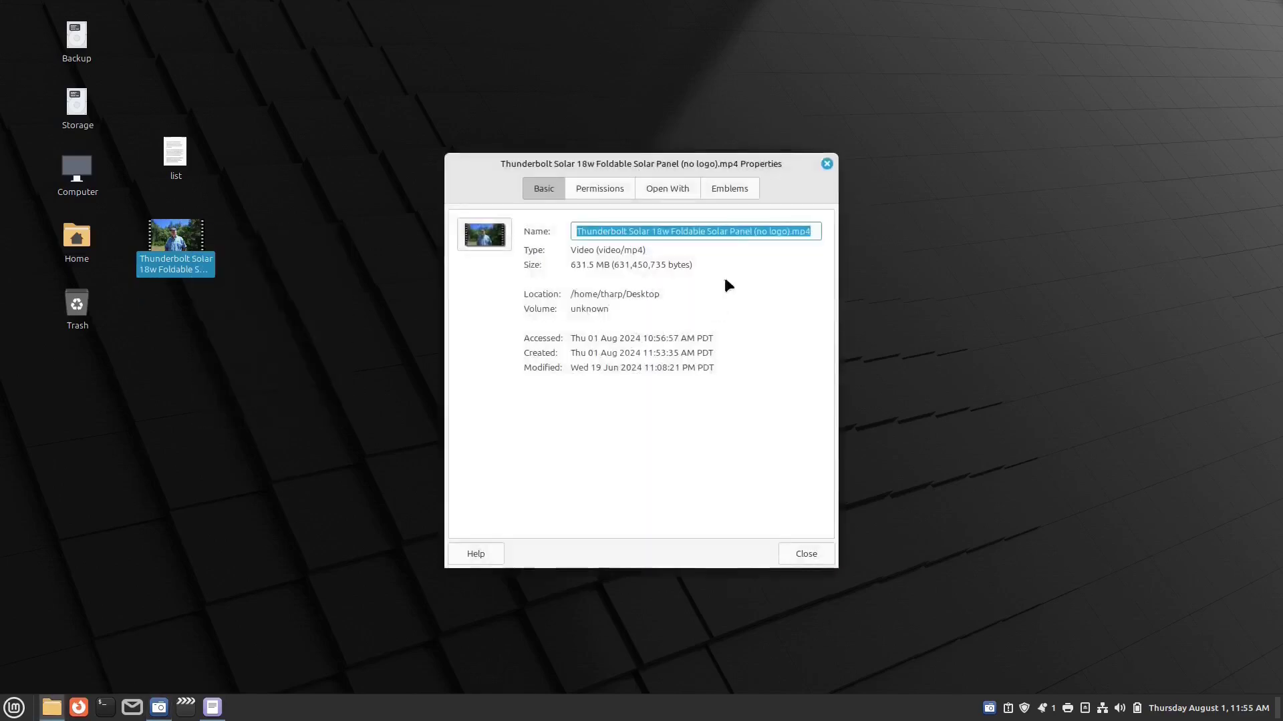
pyautogui.click(826, 163)
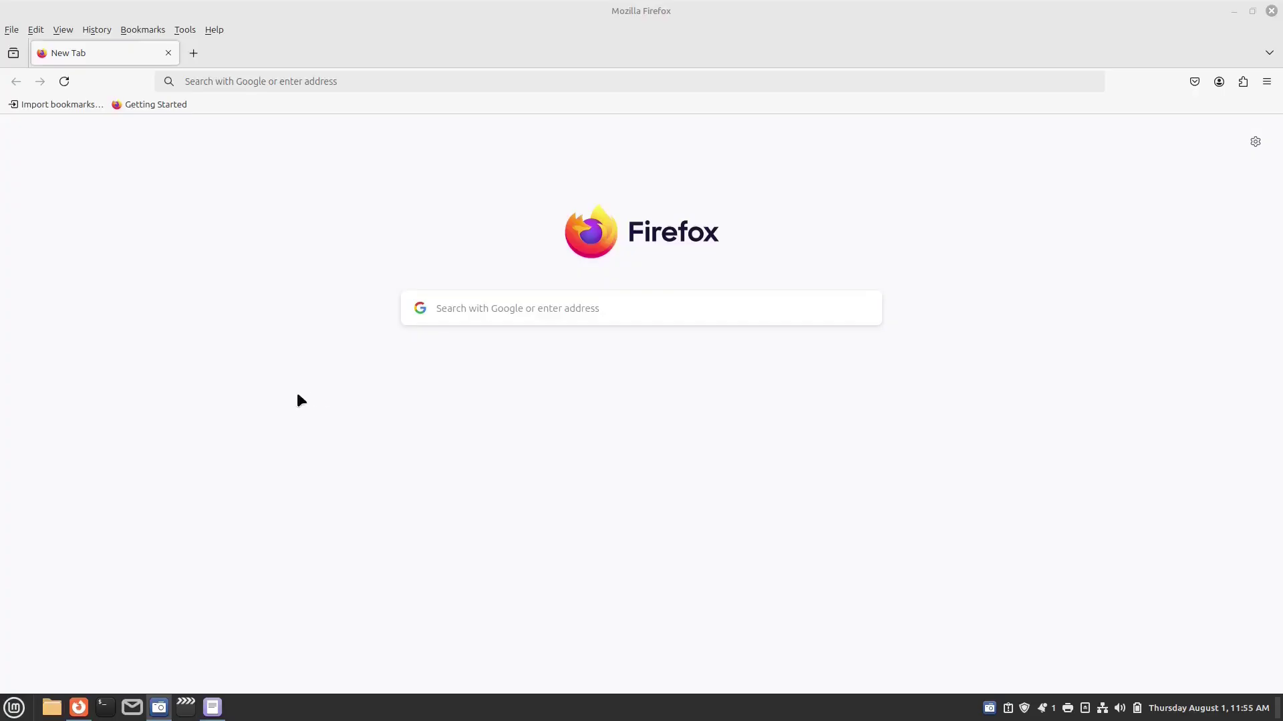
# - In Firefox, go to github.com/linux-man/nemo-mediainfo-tab/releases and save the v1.0.4 package nemo-mediainfo-tab_1.0.4_all.deb
pyautogui.rightClick(224, 82)
pyautogui.click(255, 171)
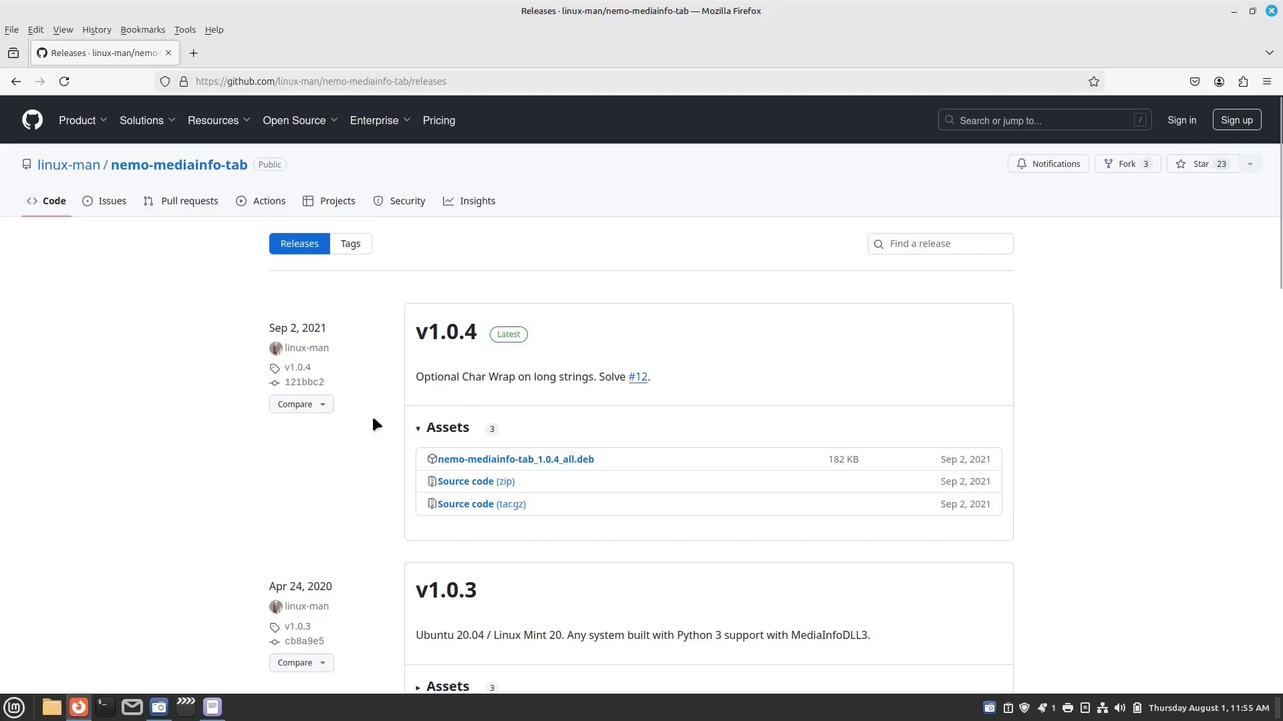
pyautogui.scroll(-1, 618, 508)
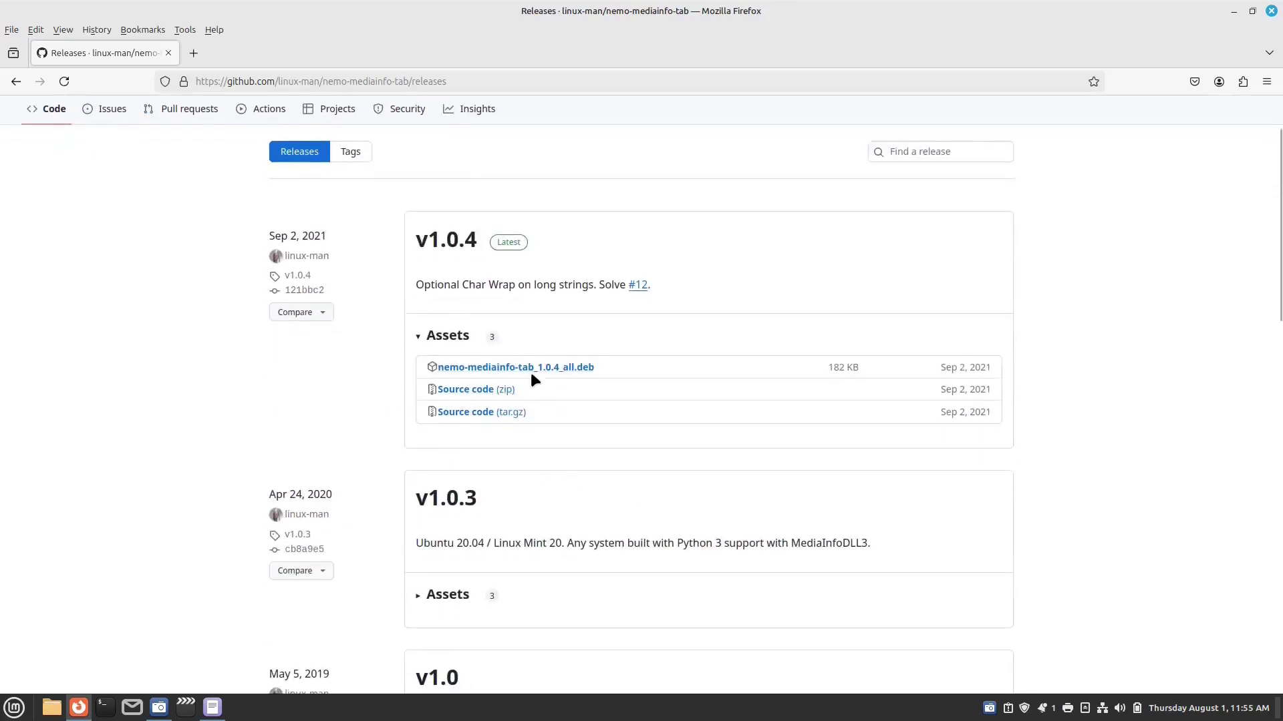
pyautogui.click(585, 368)
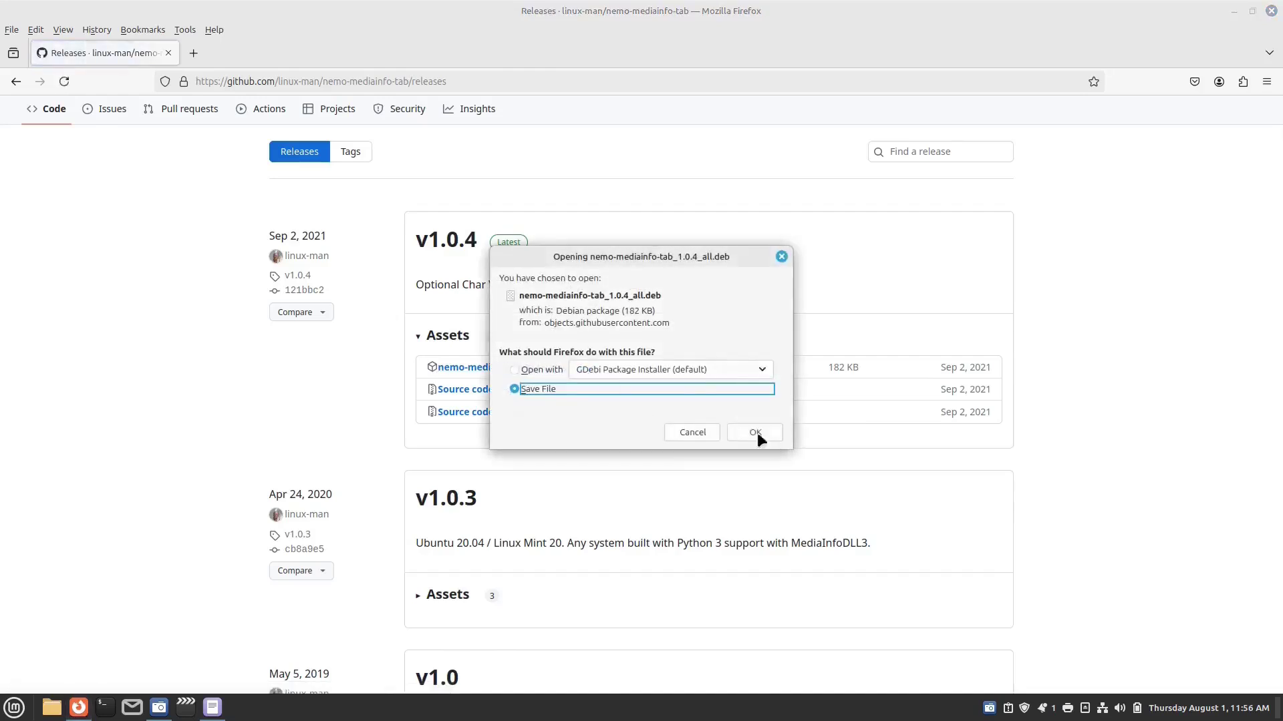
pyautogui.click(735, 429)
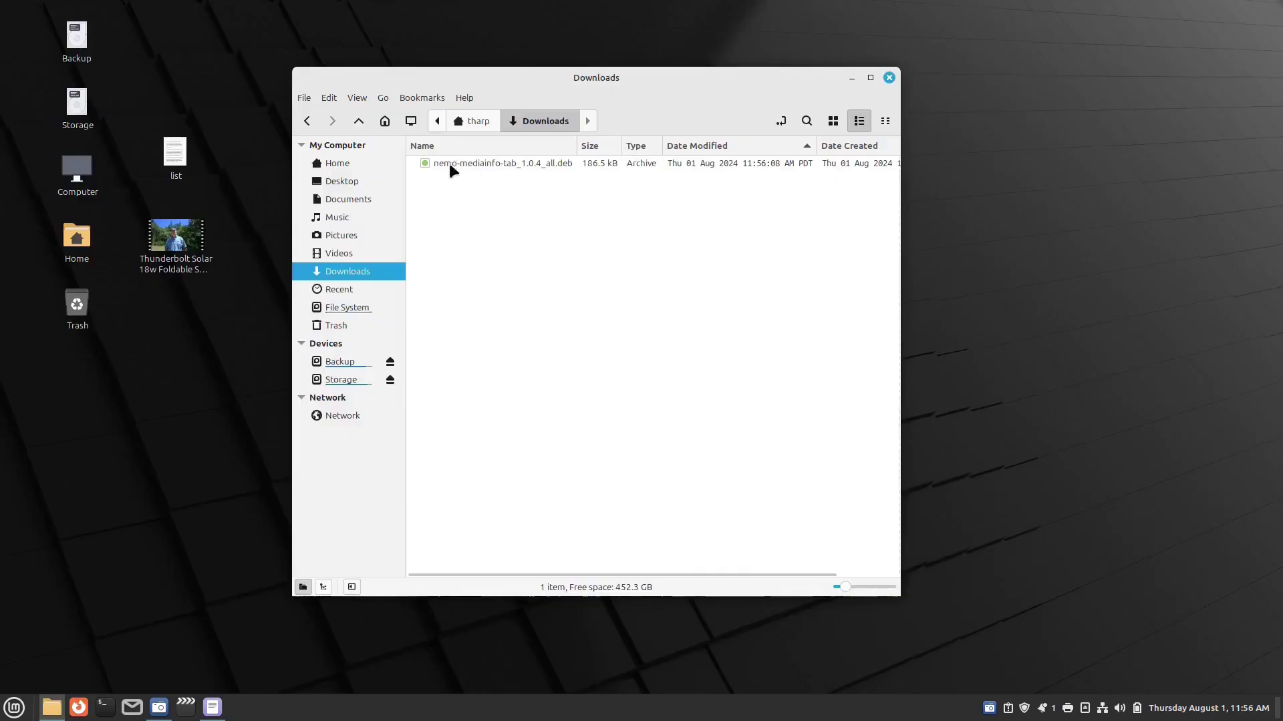
# - Install nemo-mediainfo-tab_1.0.4_all.deb from Downloads, authenticating with the account password and accepting the additional packages, and close both windows
pyautogui.doubleClick(452, 163)
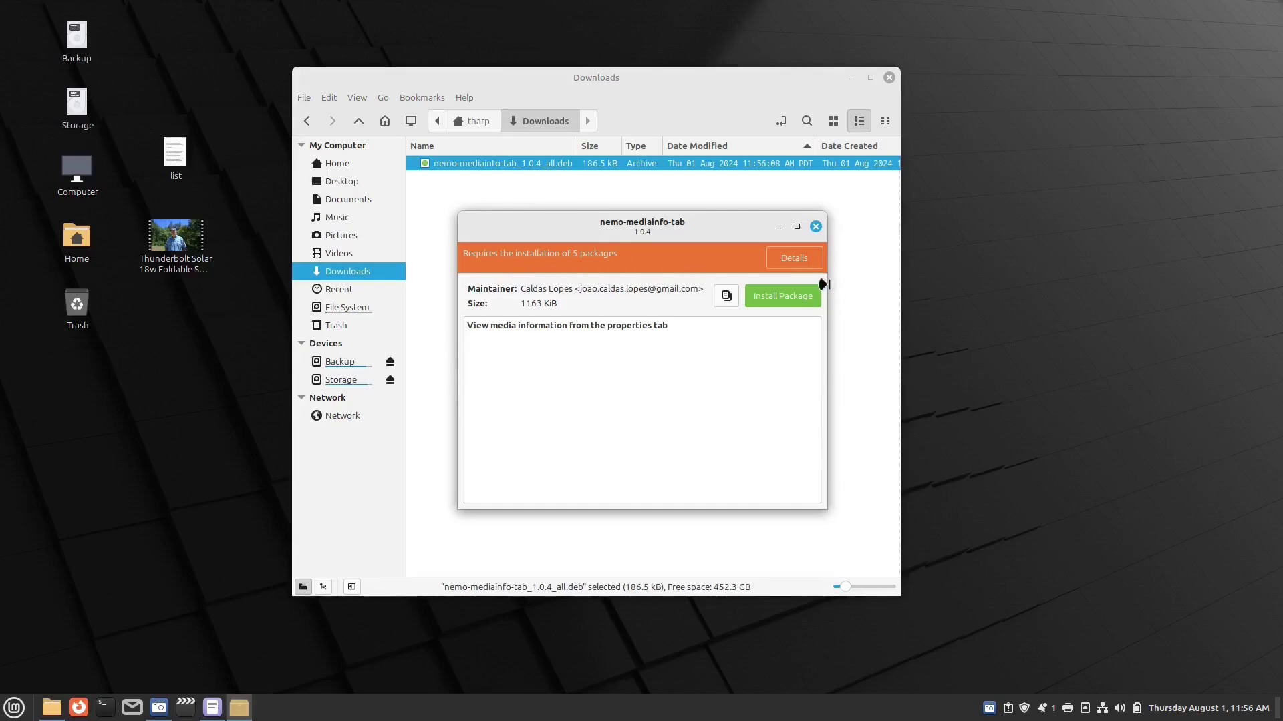
pyautogui.click(761, 297)
pyautogui.write('••••••••••')
pyautogui.press('Return')
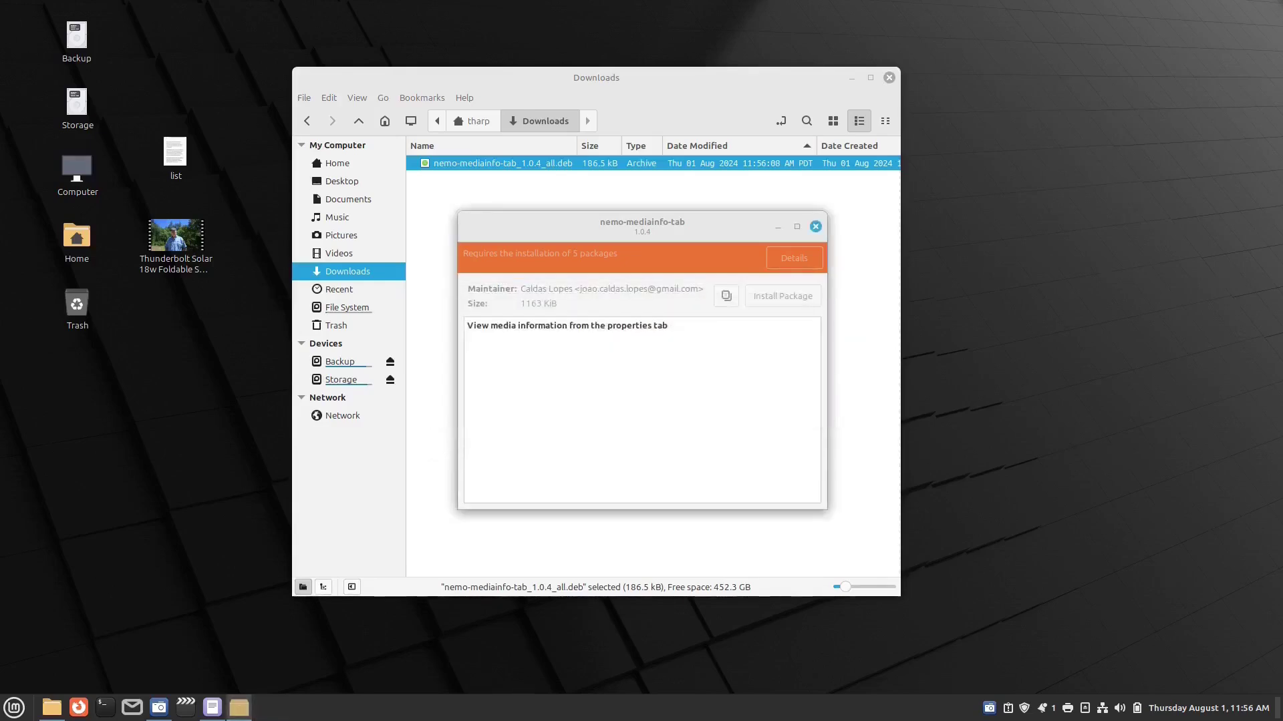
pyautogui.click(715, 497)
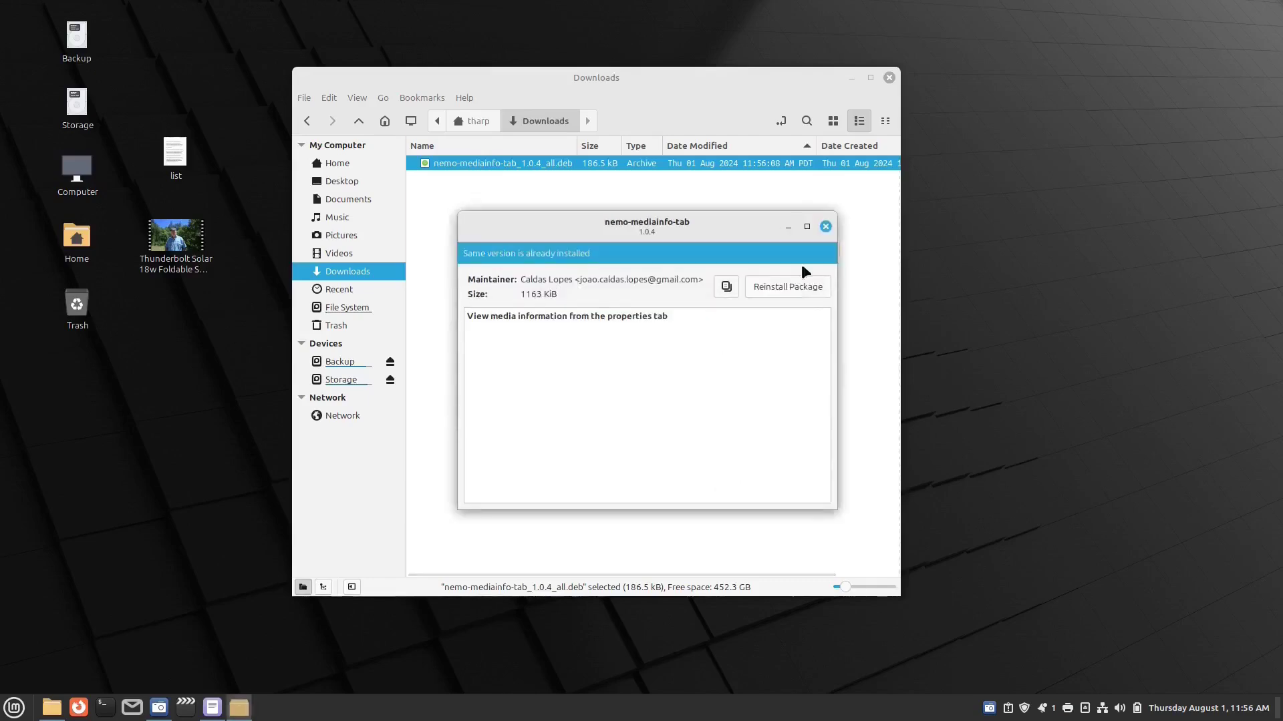
pyautogui.click(826, 225)
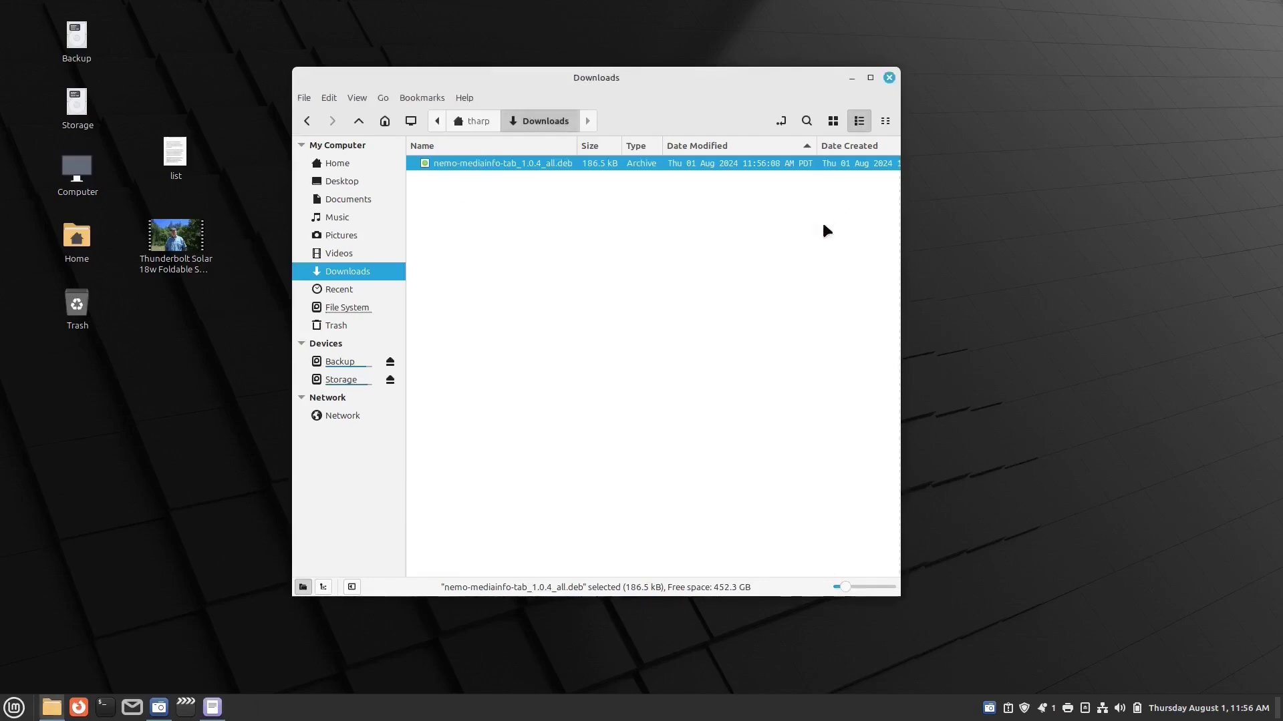
pyautogui.click(889, 79)
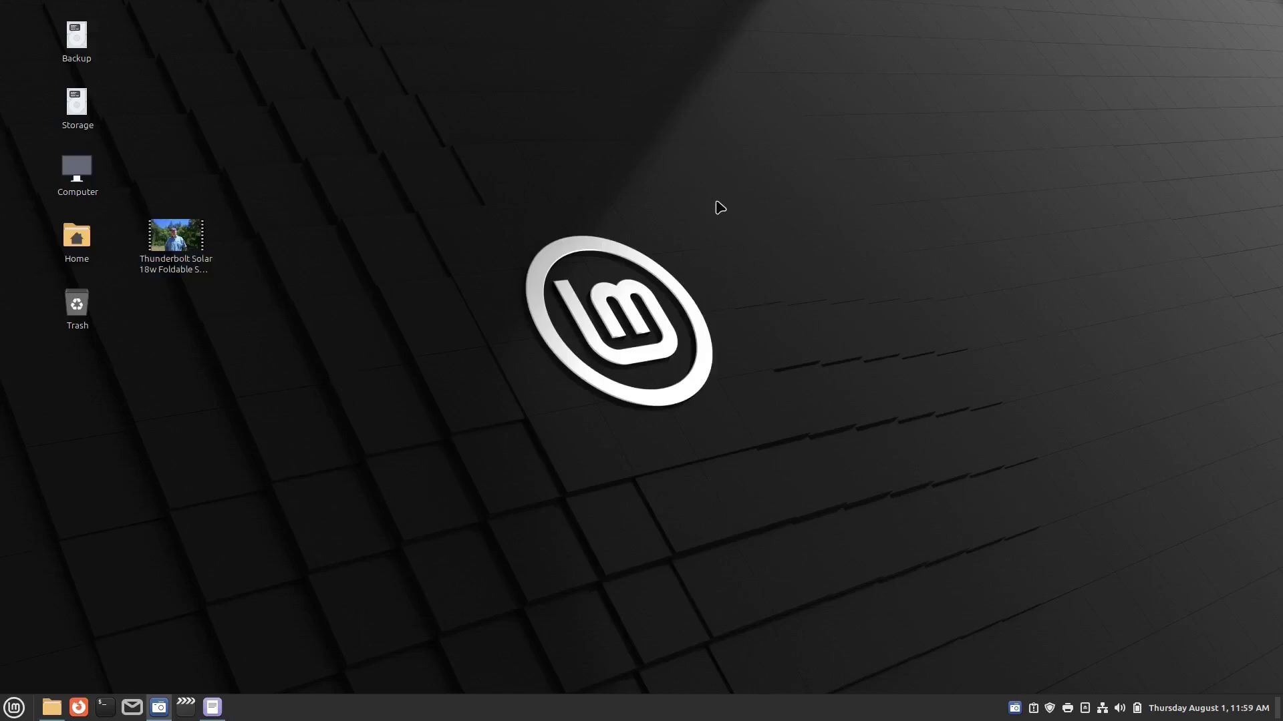
# - Examine the Media Info properties of the Thunderbolt Solar video, including its general and video stream details, and close its properties
pyautogui.rightClick(186, 252)
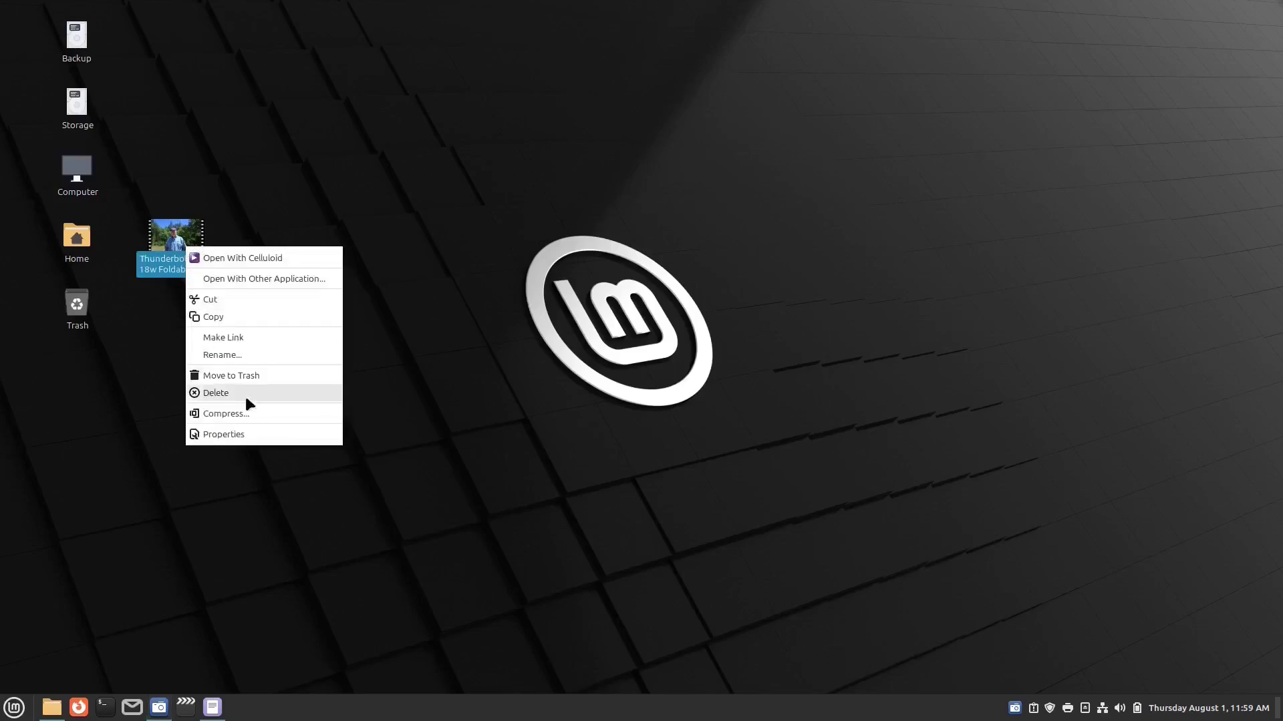
pyautogui.click(252, 438)
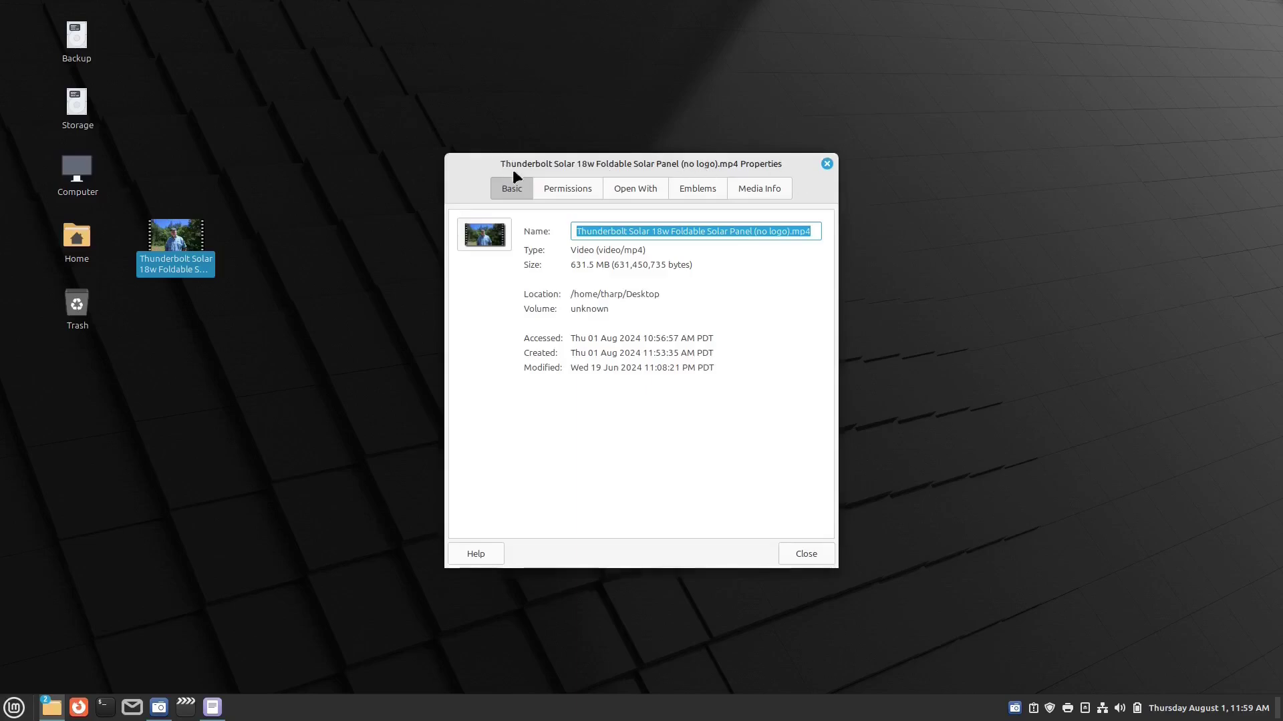
pyautogui.click(777, 188)
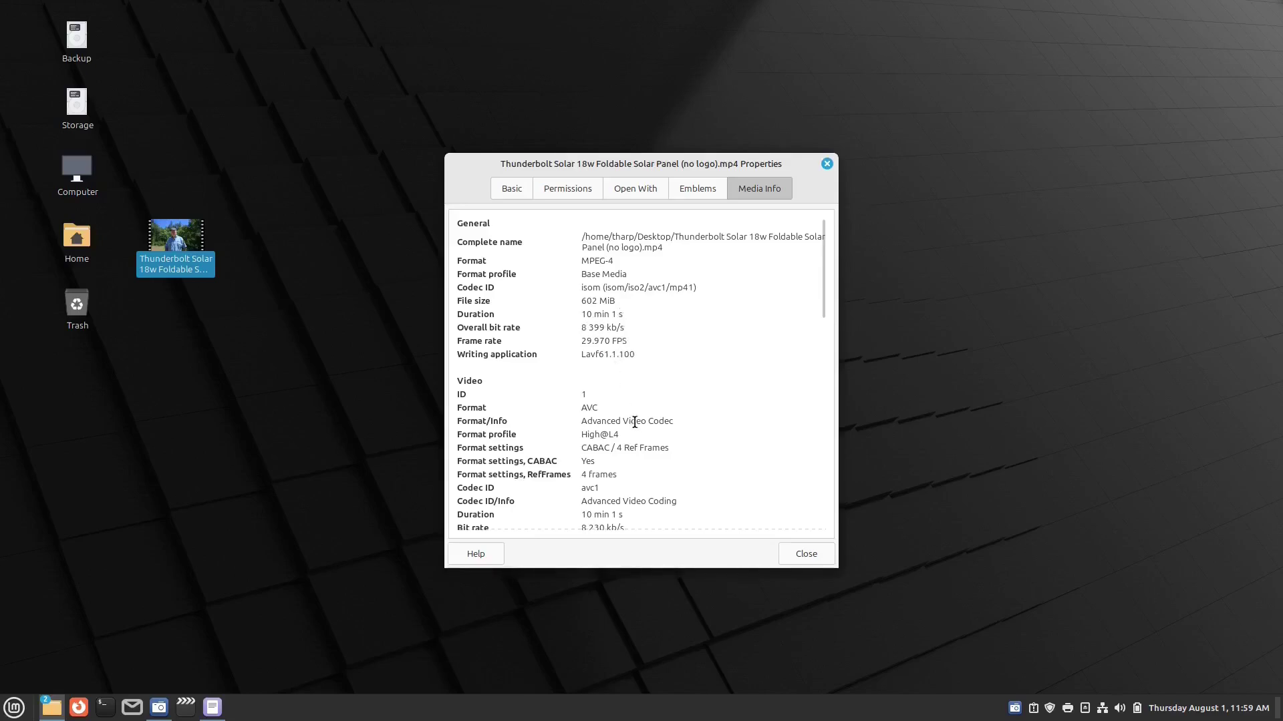
pyautogui.scroll(-2, 634, 422)
pyautogui.scroll(-1, 638, 433)
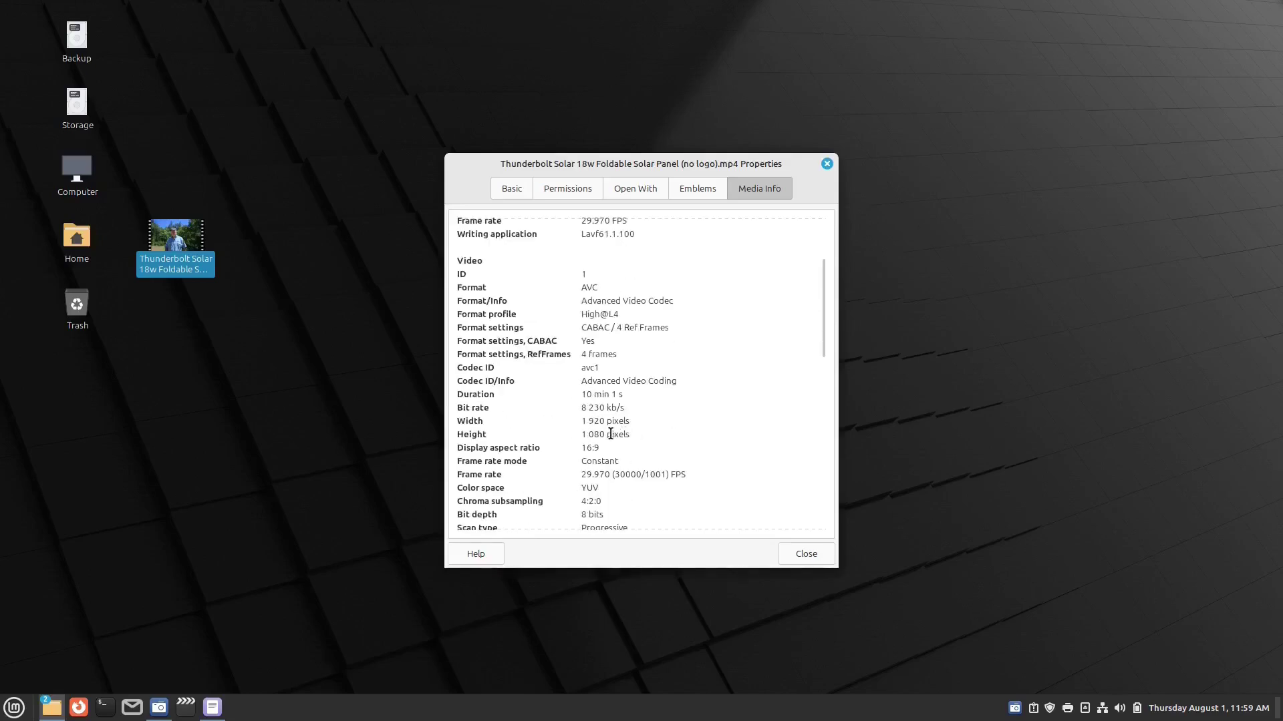
pyautogui.click(599, 421)
pyautogui.scroll(-3, 651, 401)
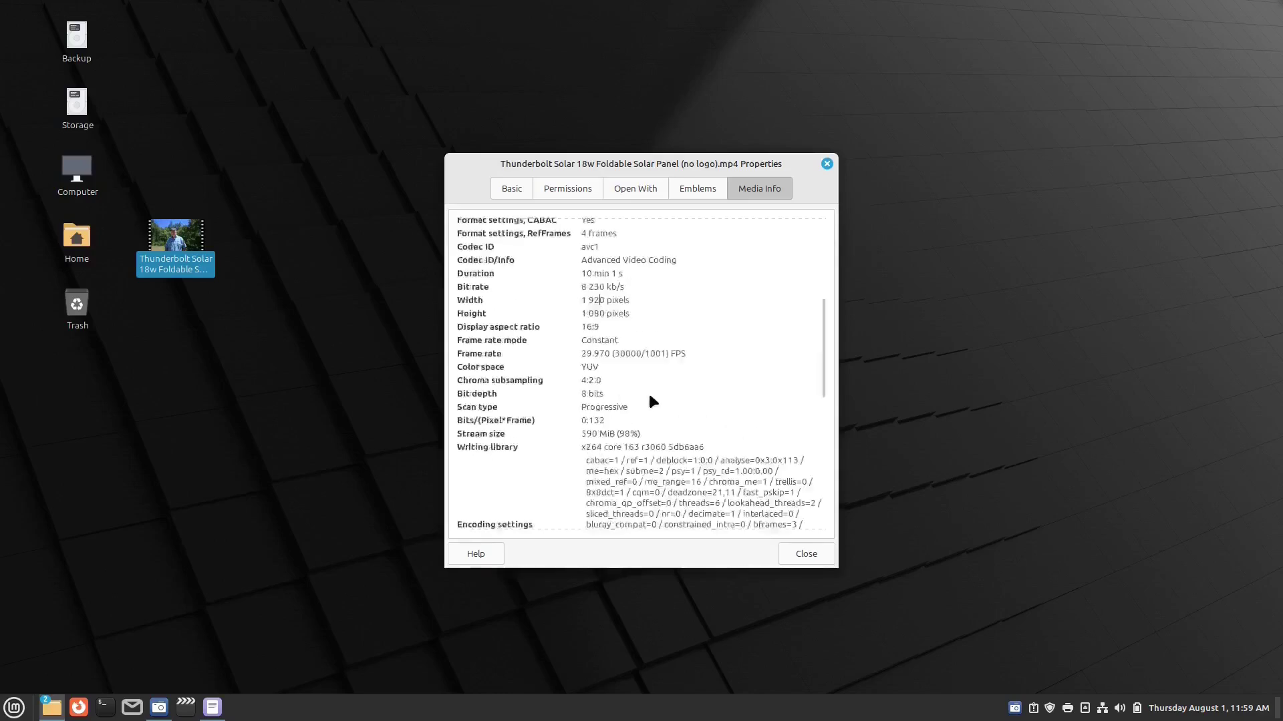
pyautogui.scroll(5, 654, 394)
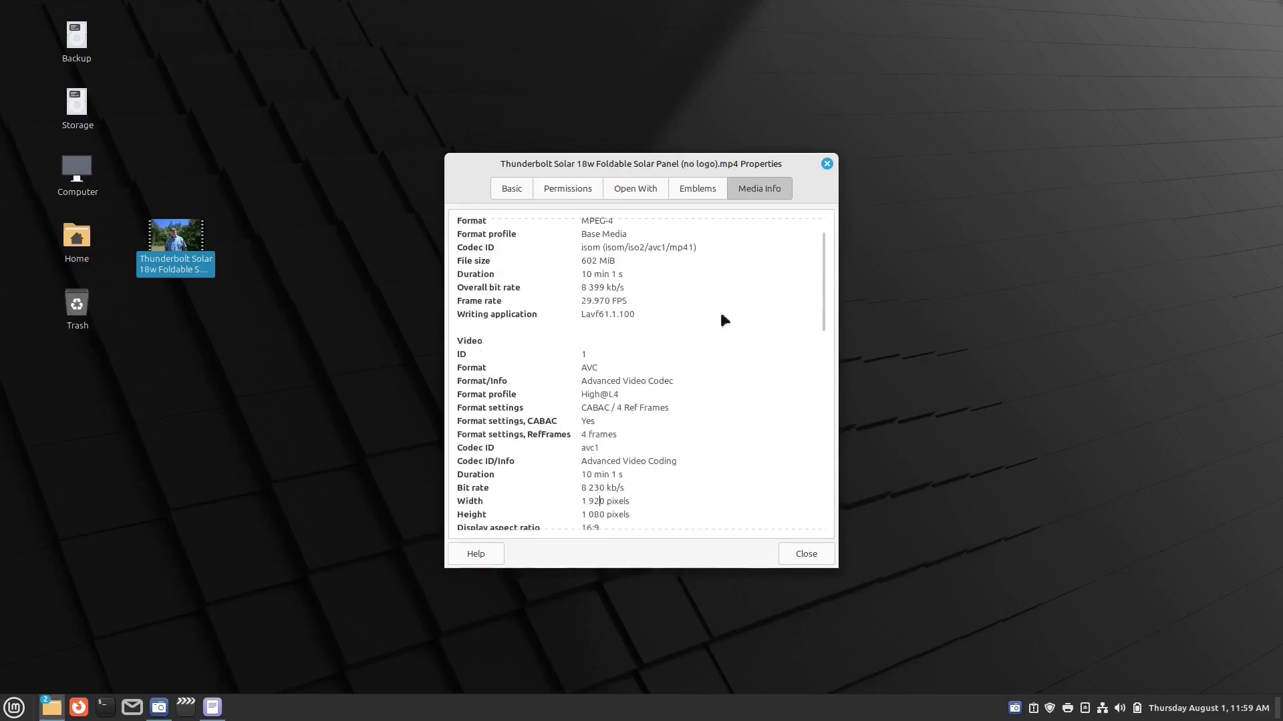
pyautogui.click(827, 164)
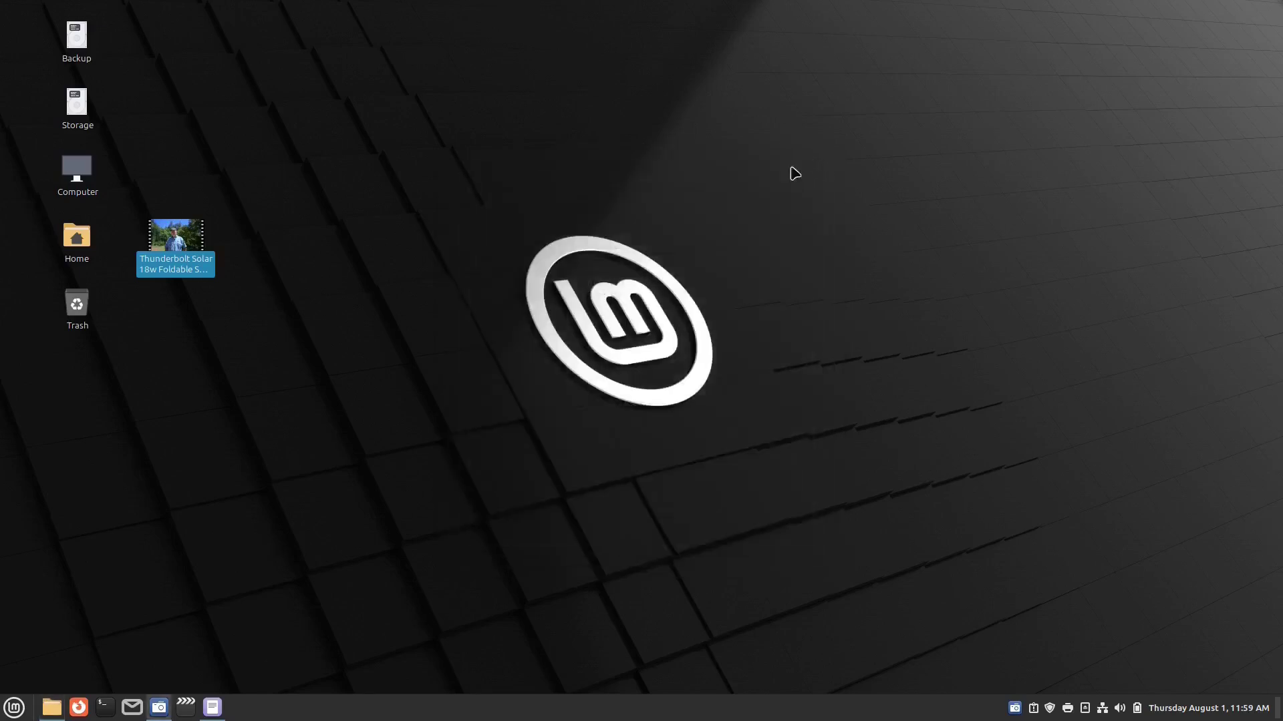
pyautogui.moveTo(481, 195); pyautogui.dragTo(1239, 673)
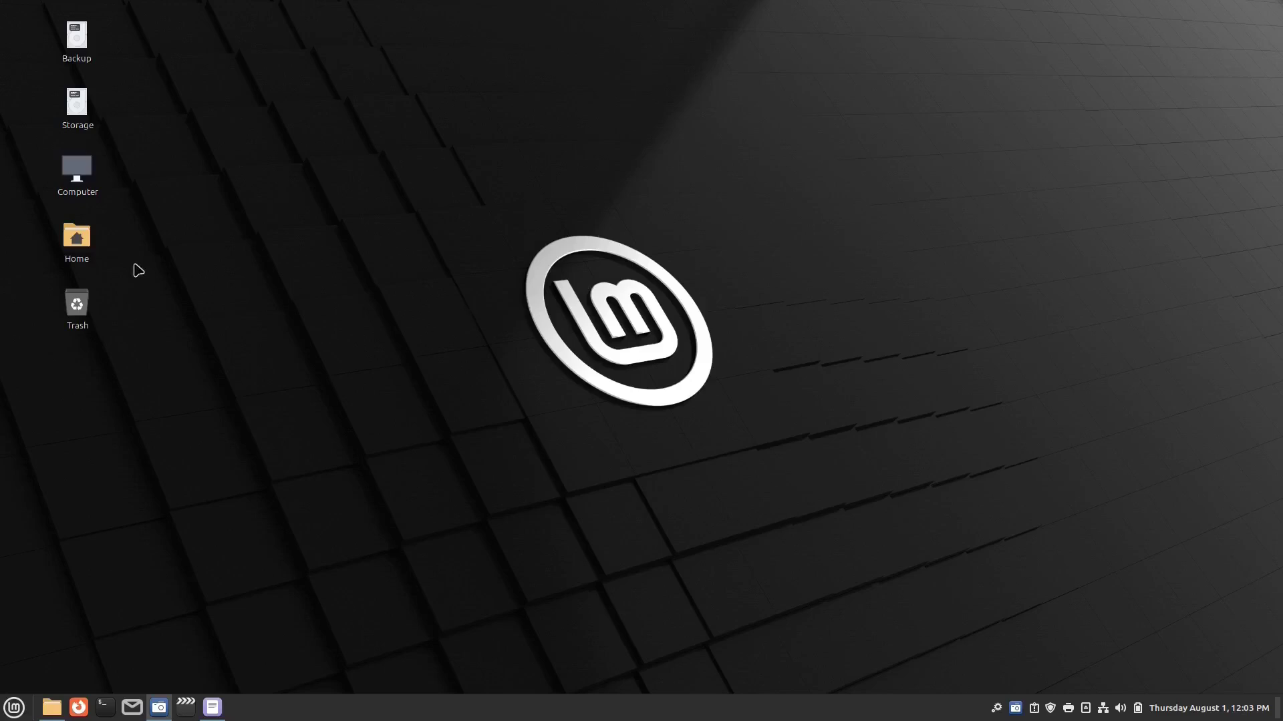
# - Open the Home folder, move its window aside and check the context options for the folder's empty area
pyautogui.doubleClick(77, 238)
pyautogui.moveTo(550, 106); pyautogui.dragTo(707, 107)
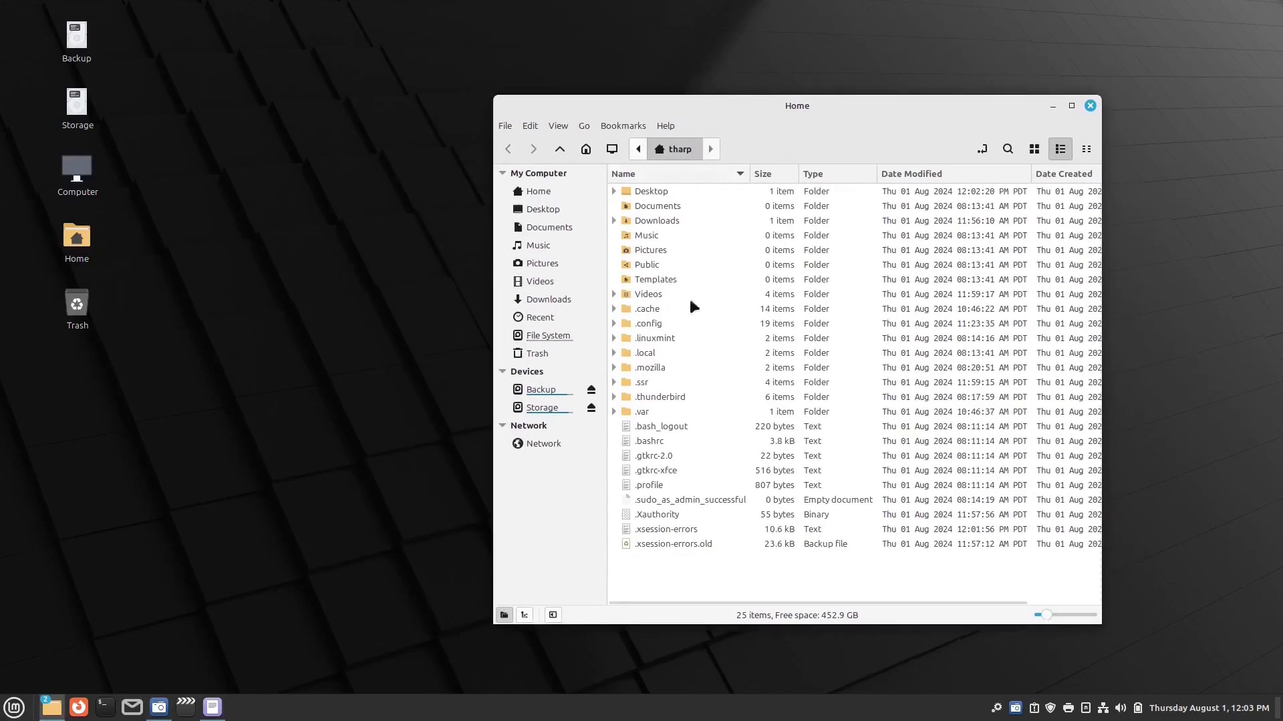
pyautogui.rightClick(736, 320)
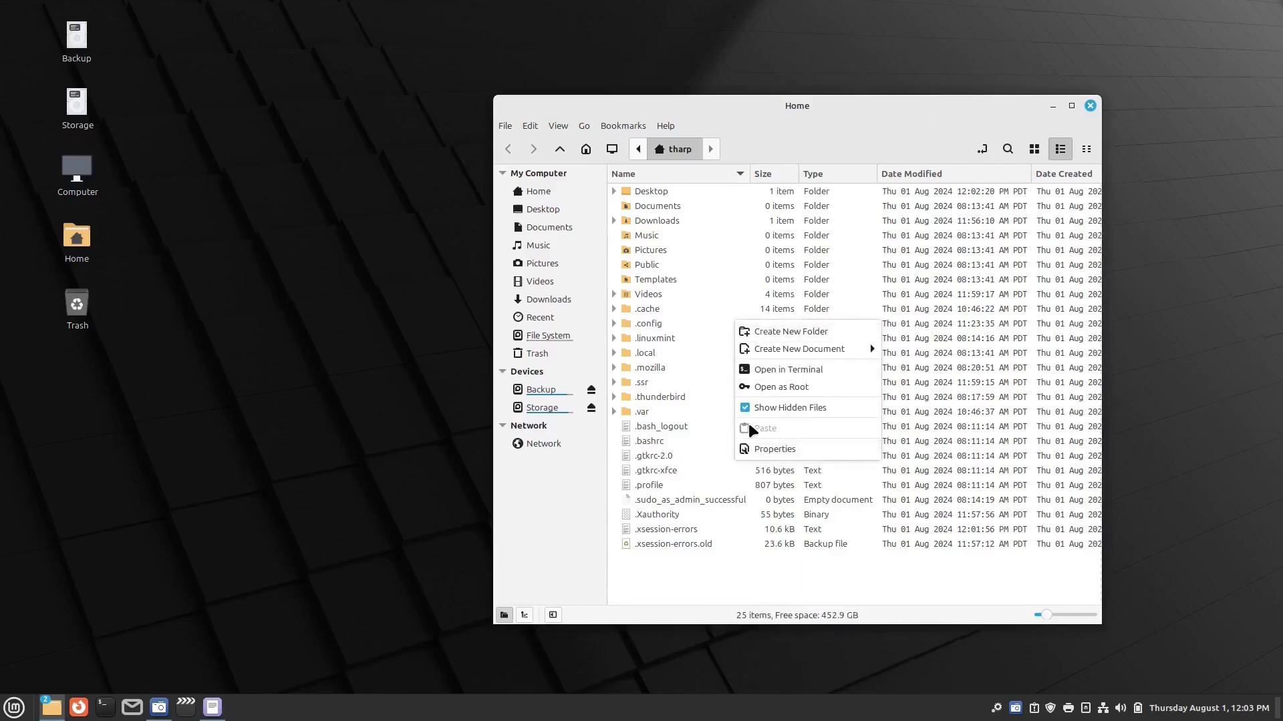
pyautogui.click(721, 565)
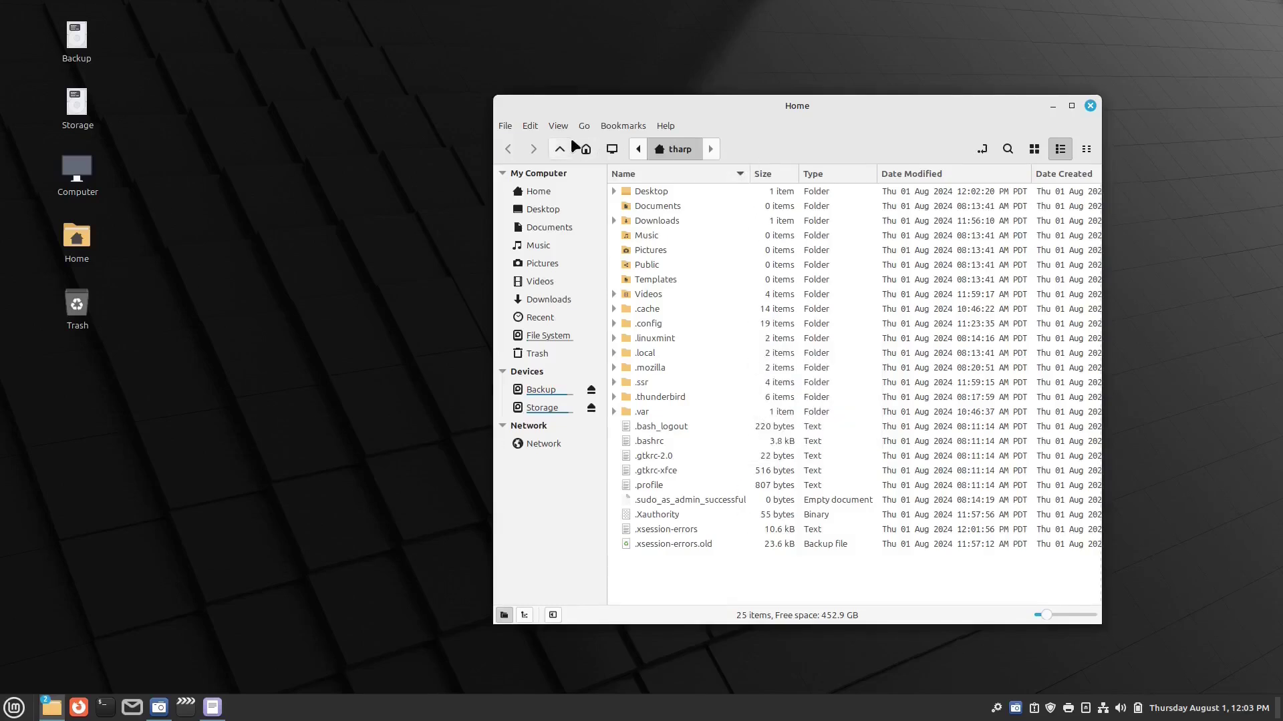
# - Make Refresh a visible toolbar button in the file management preferences, close them and refresh the Home folder
pyautogui.click(525, 127)
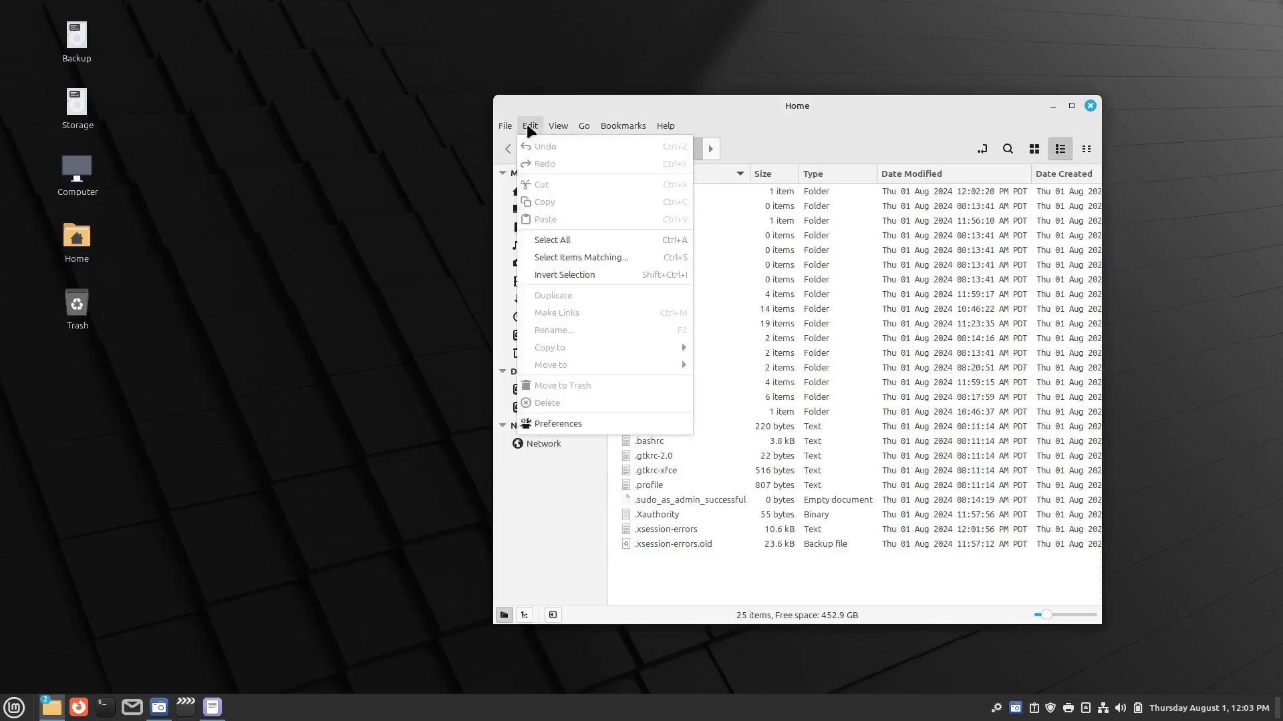
pyautogui.click(552, 422)
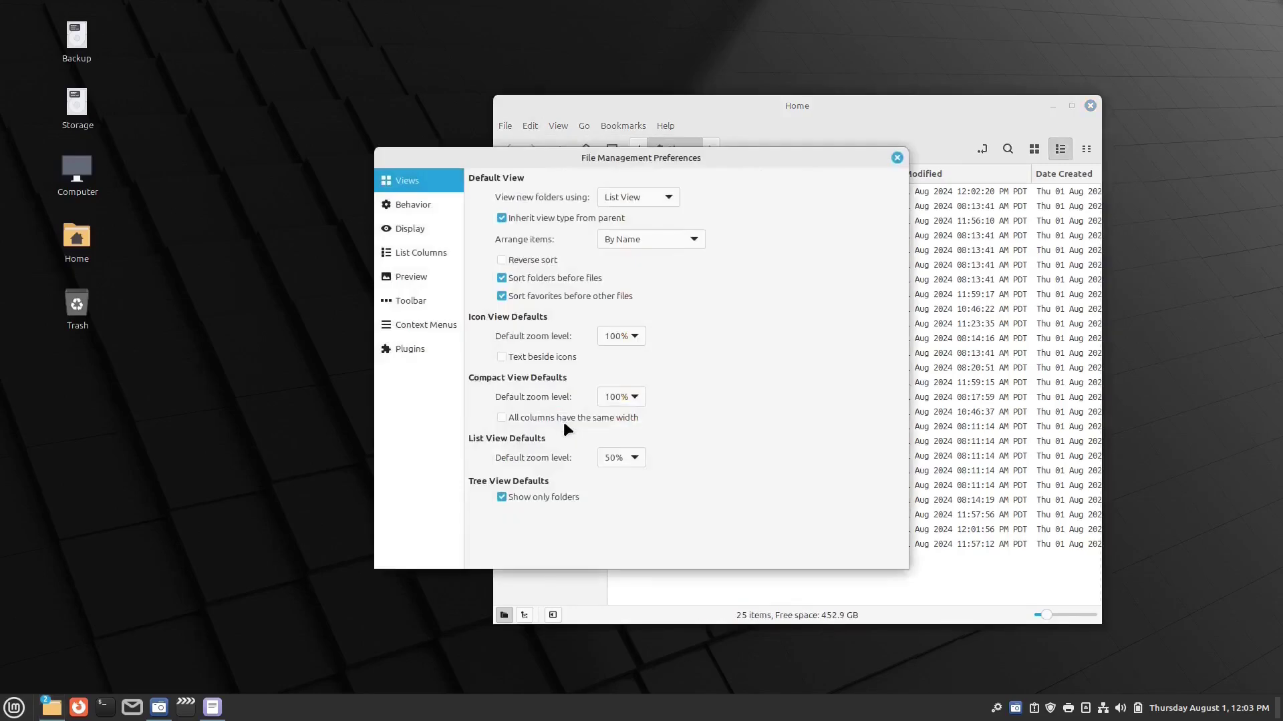
pyautogui.click(420, 302)
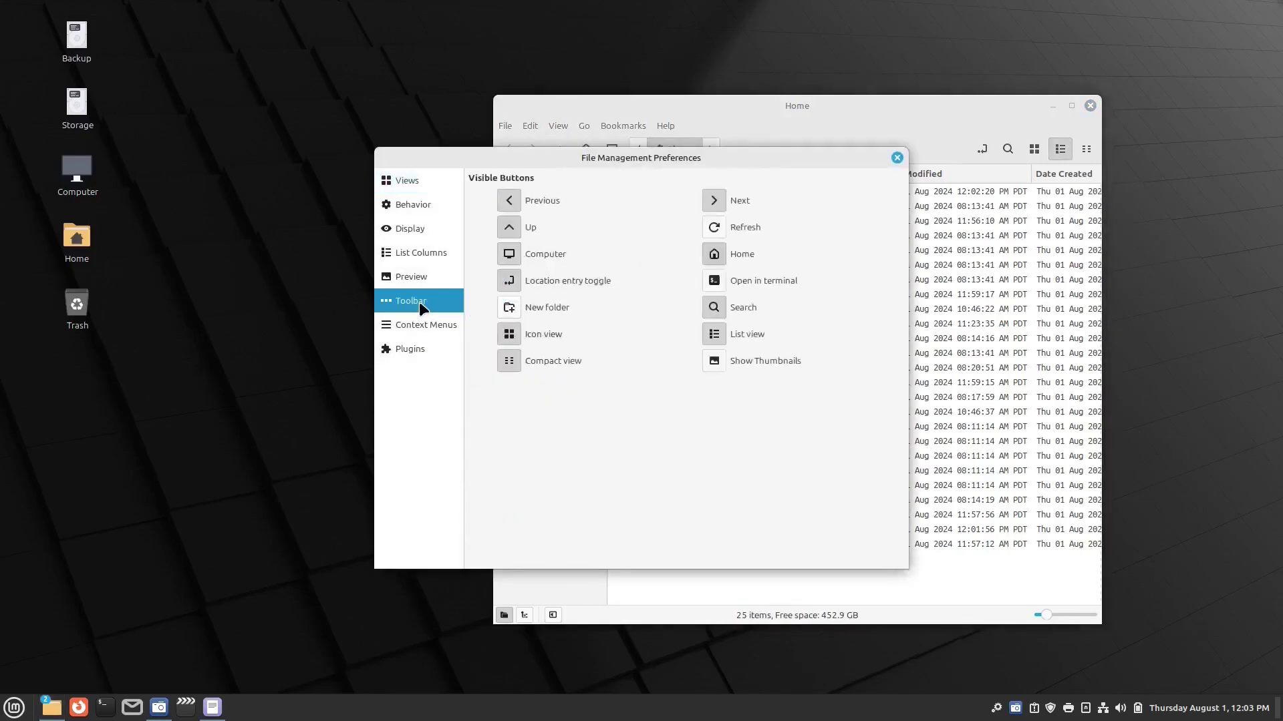
pyautogui.click(714, 227)
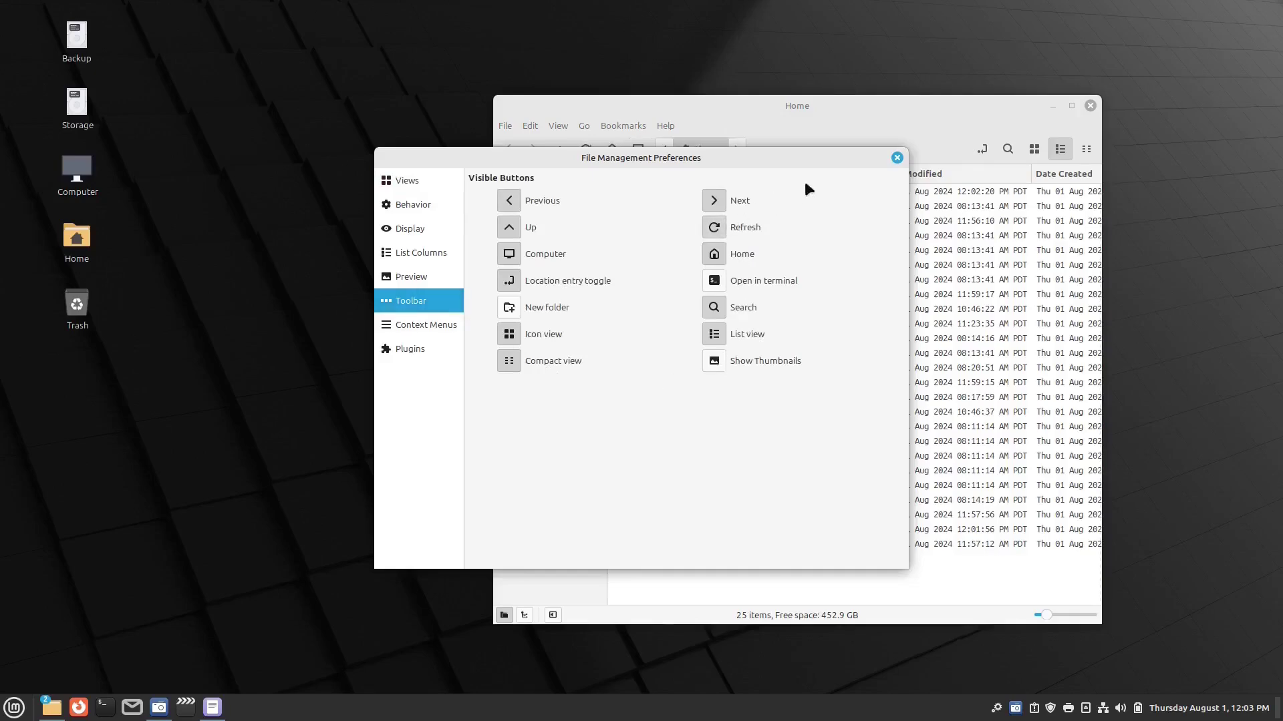
pyautogui.click(897, 158)
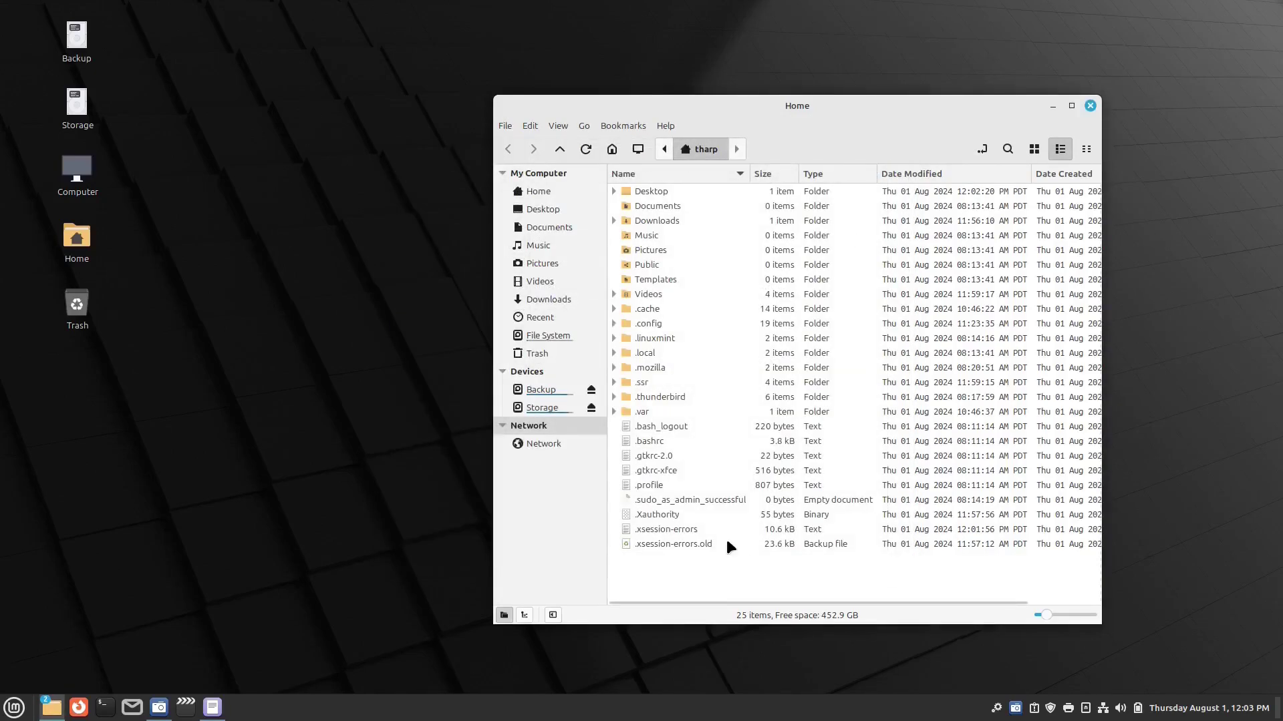
pyautogui.click(586, 149)
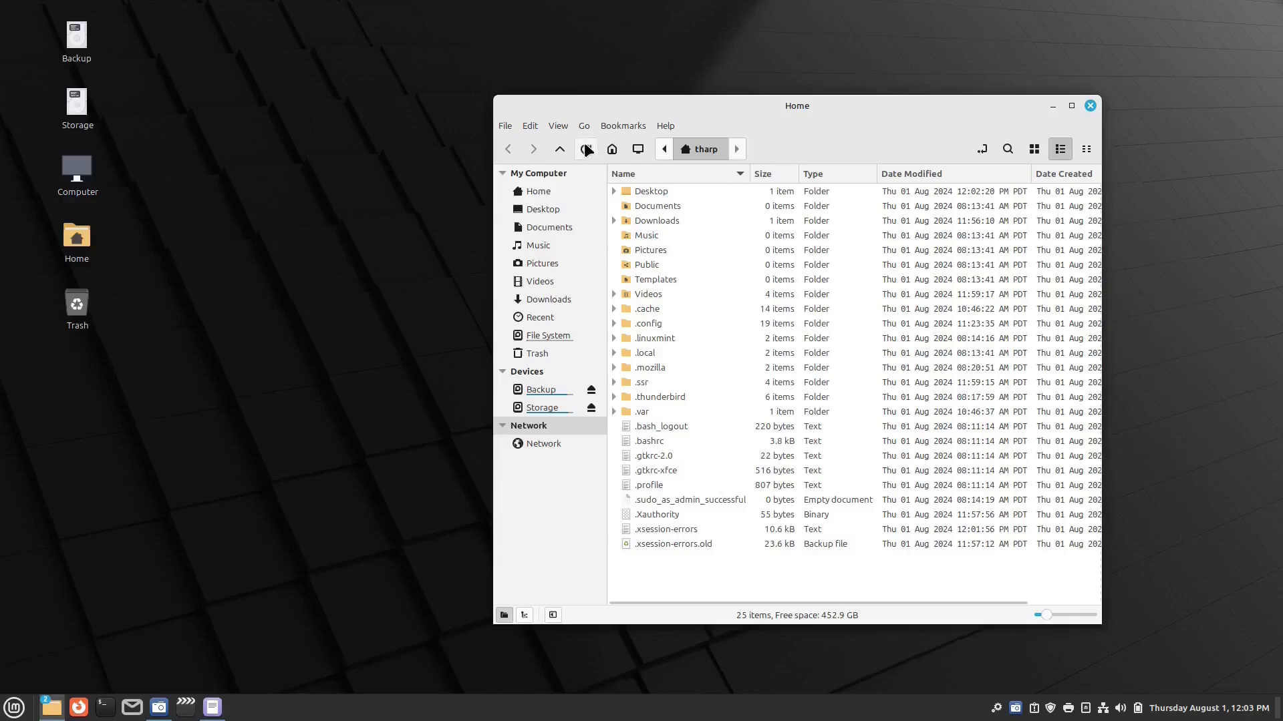
# - Check the Home folder's background context options and examine which context menu entries are visible in the file management preferences
pyautogui.rightClick(726, 556)
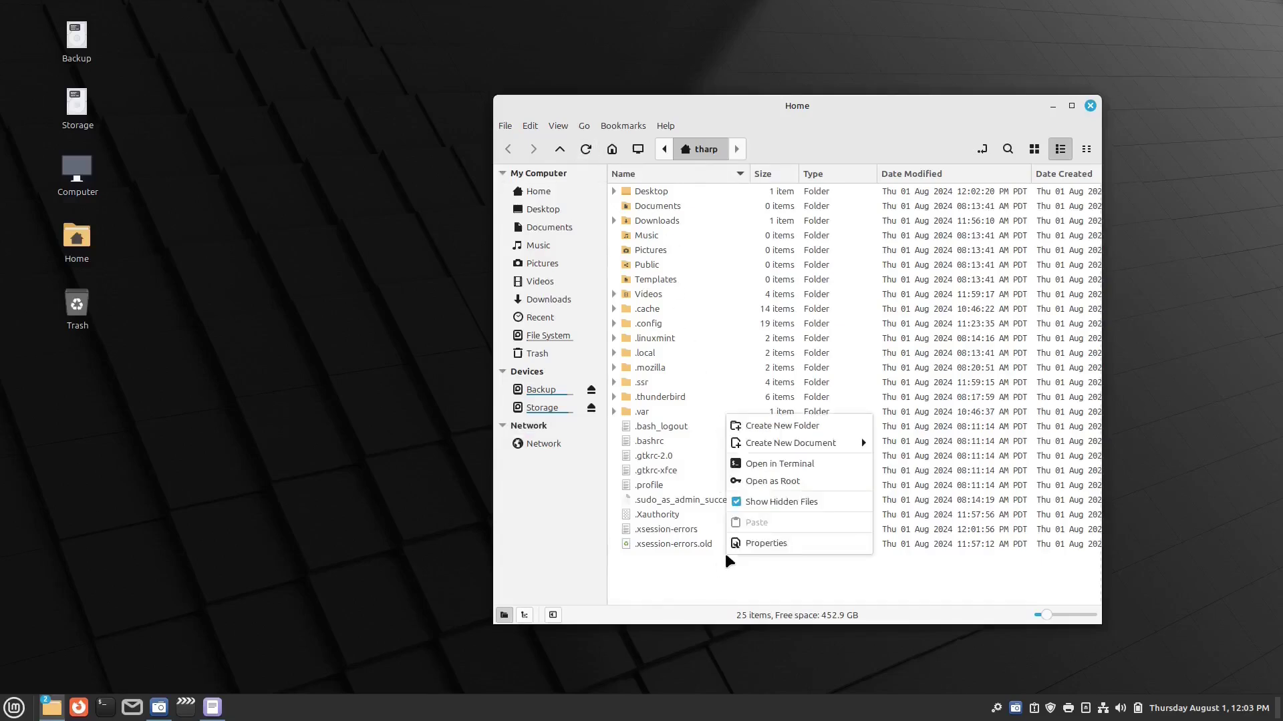
pyautogui.click(715, 561)
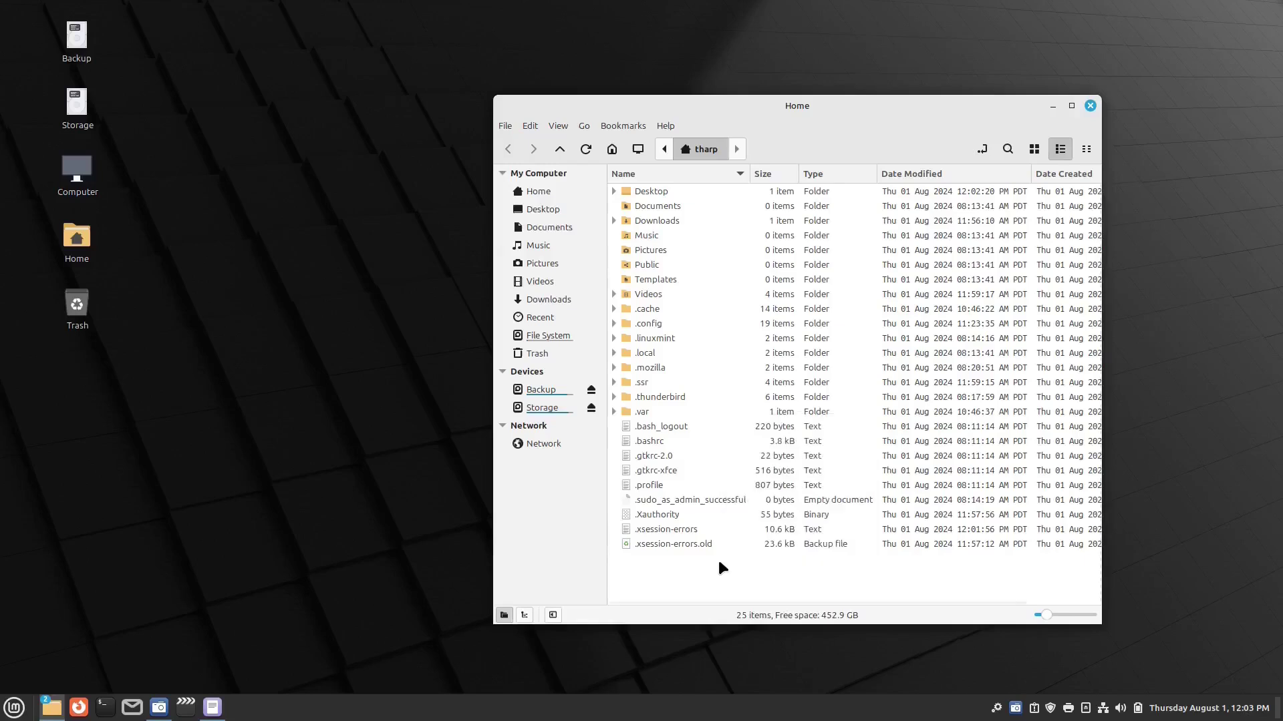
pyautogui.rightClick(728, 525)
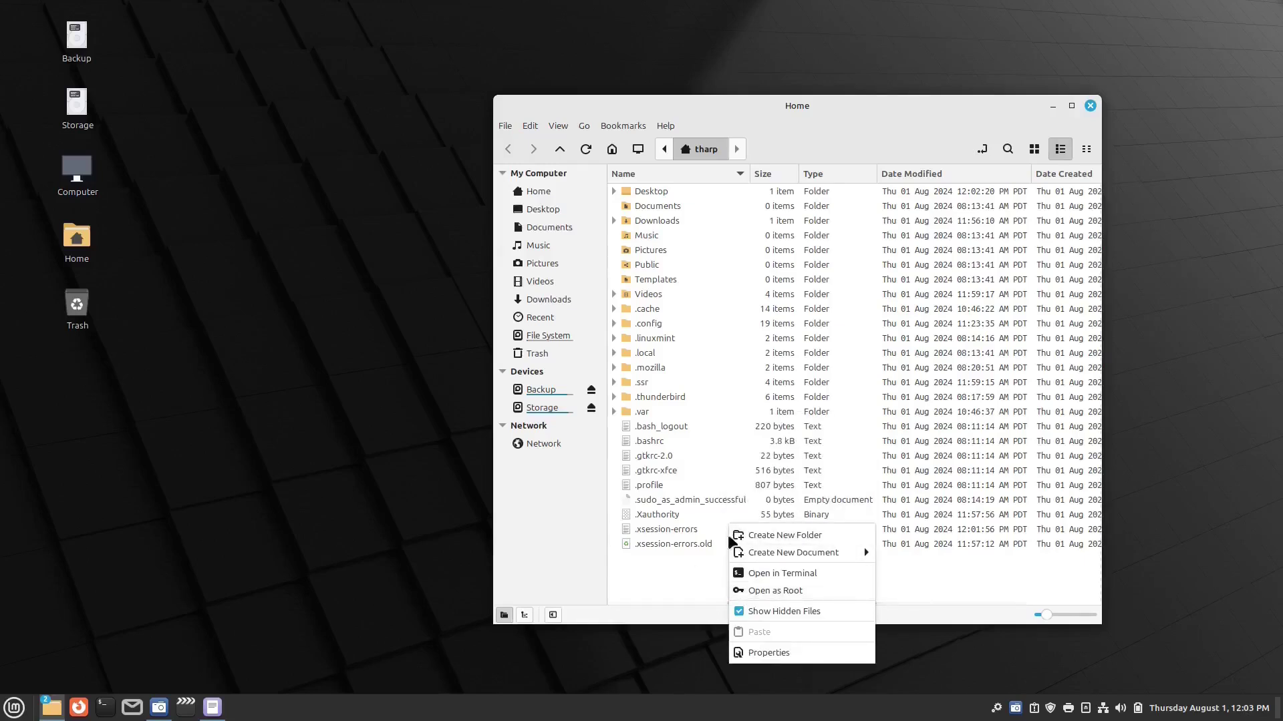
pyautogui.click(697, 557)
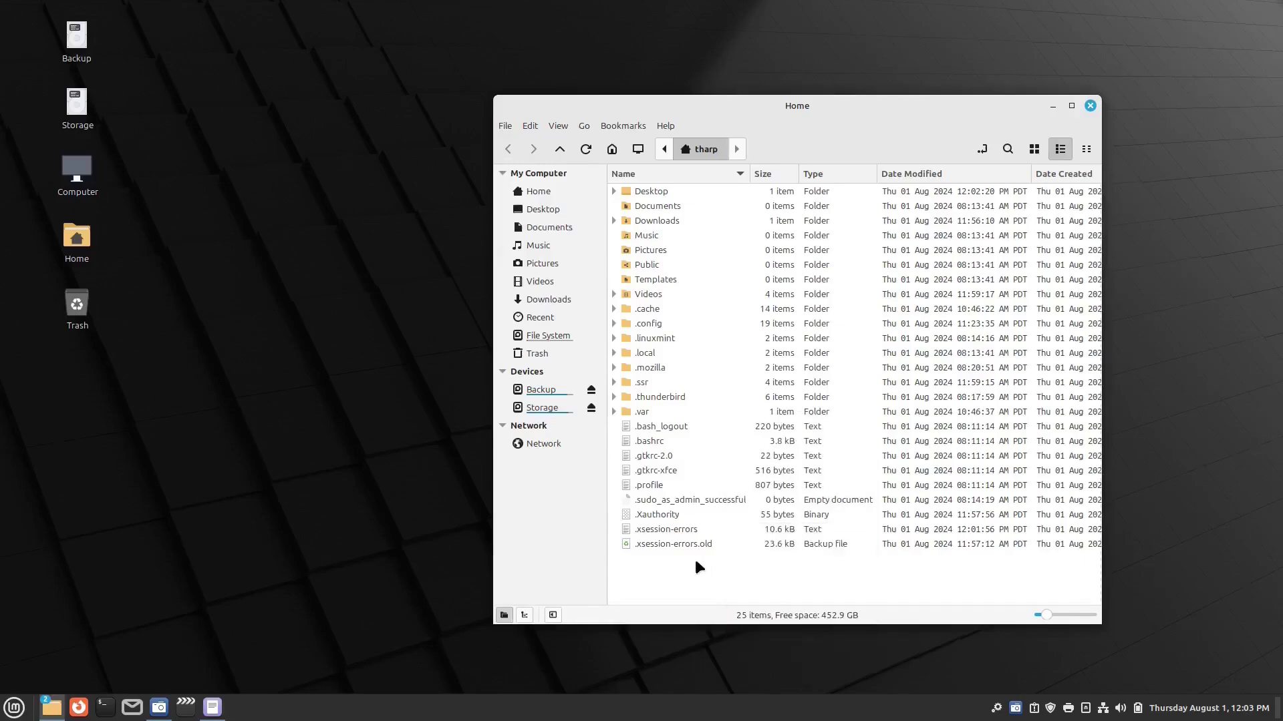
pyautogui.click(530, 126)
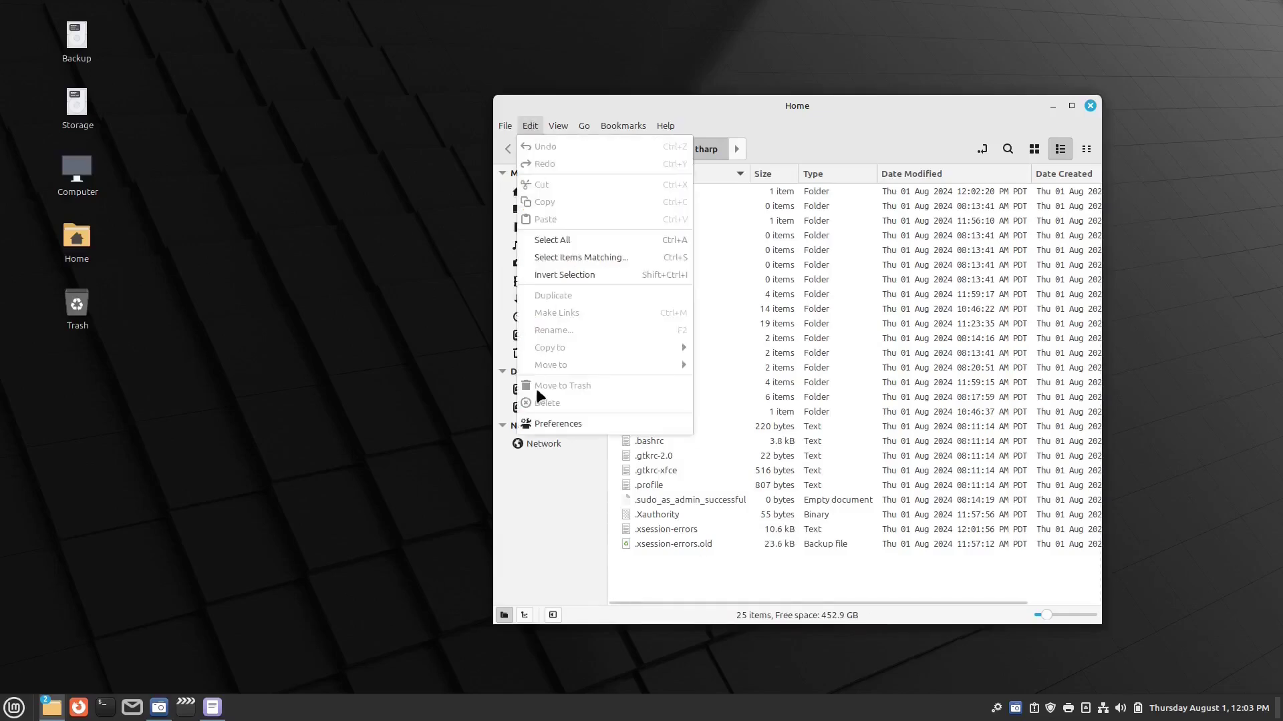
pyautogui.click(574, 425)
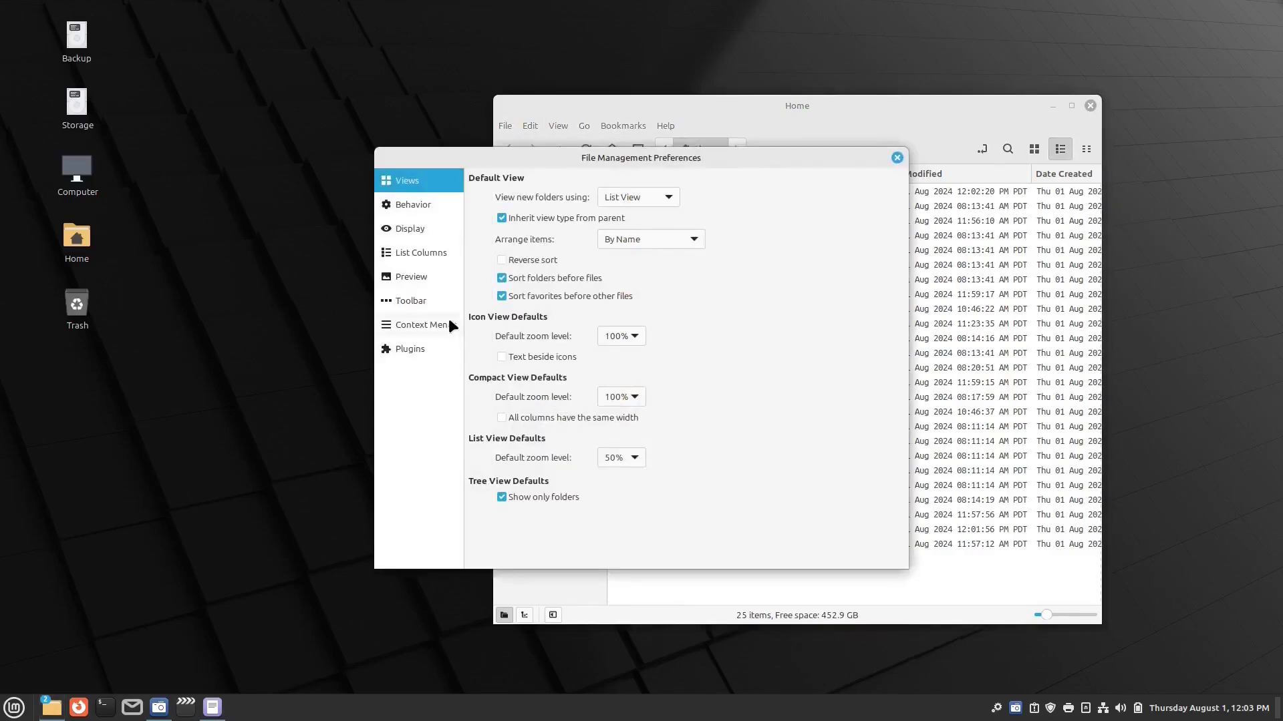
pyautogui.click(414, 324)
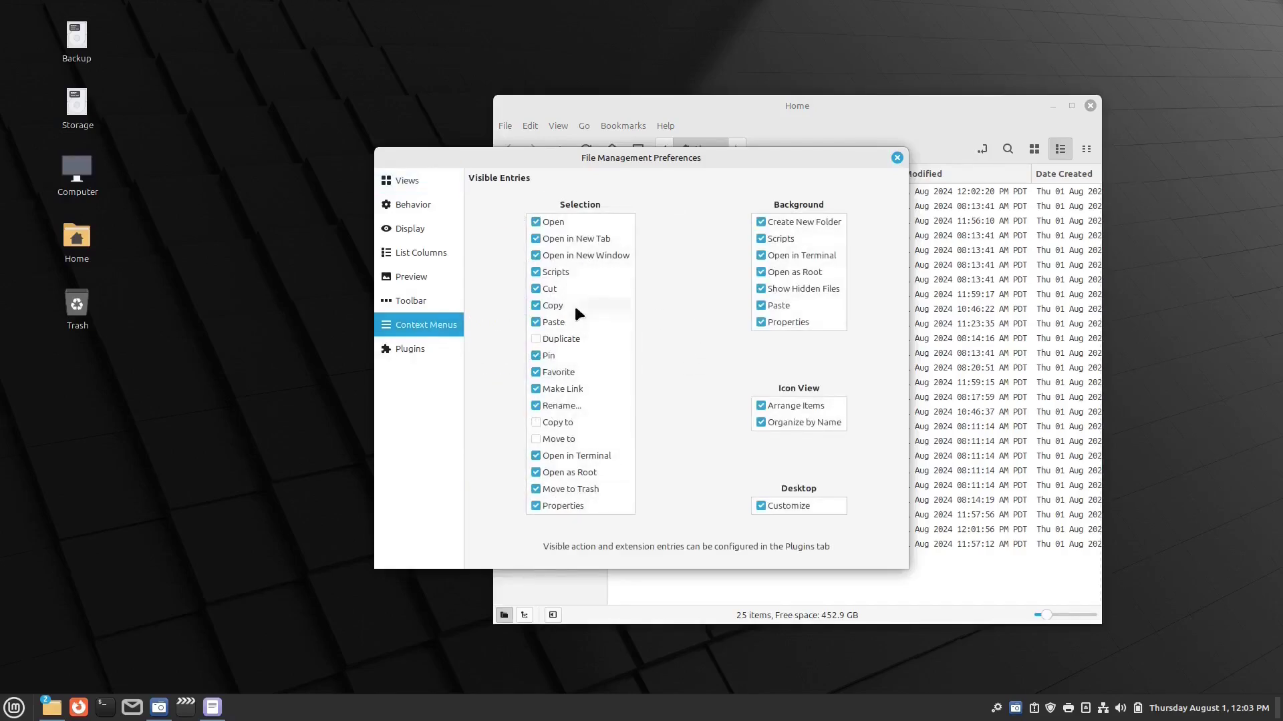
pyautogui.click(897, 157)
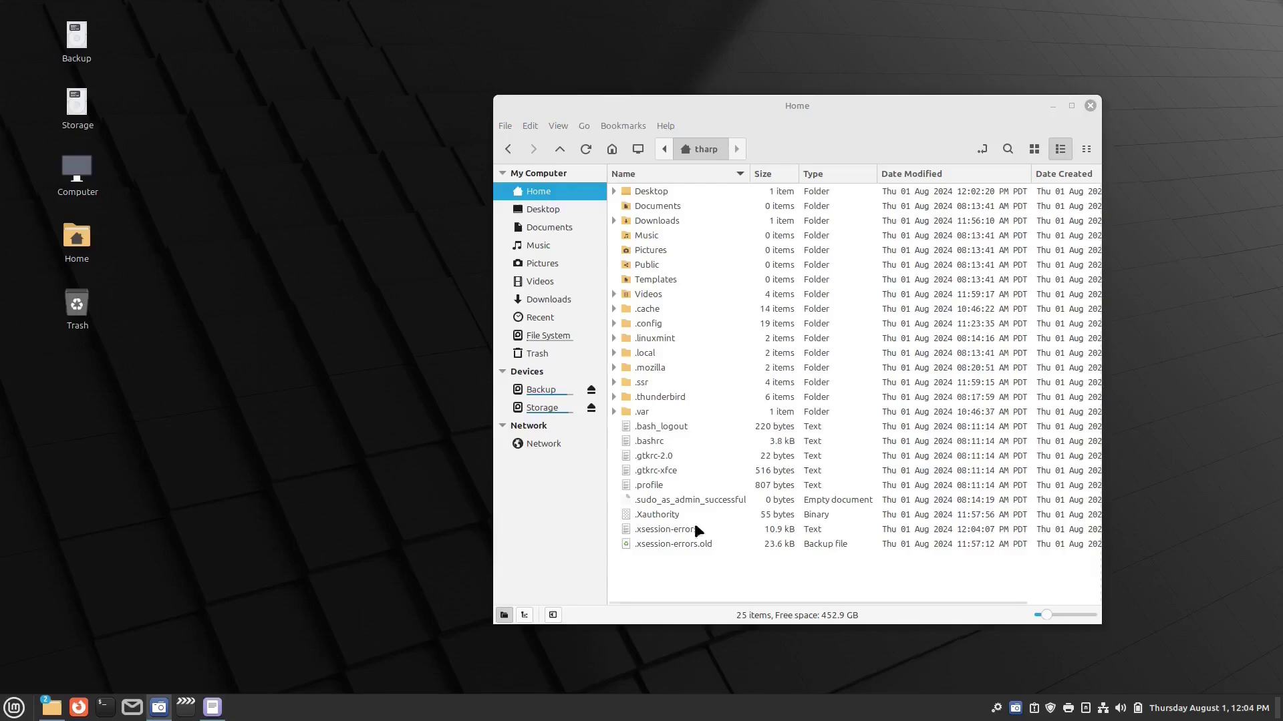
# - Browse from the file system root to the /usr/share/nemo/actions folder
pyautogui.click(555, 334)
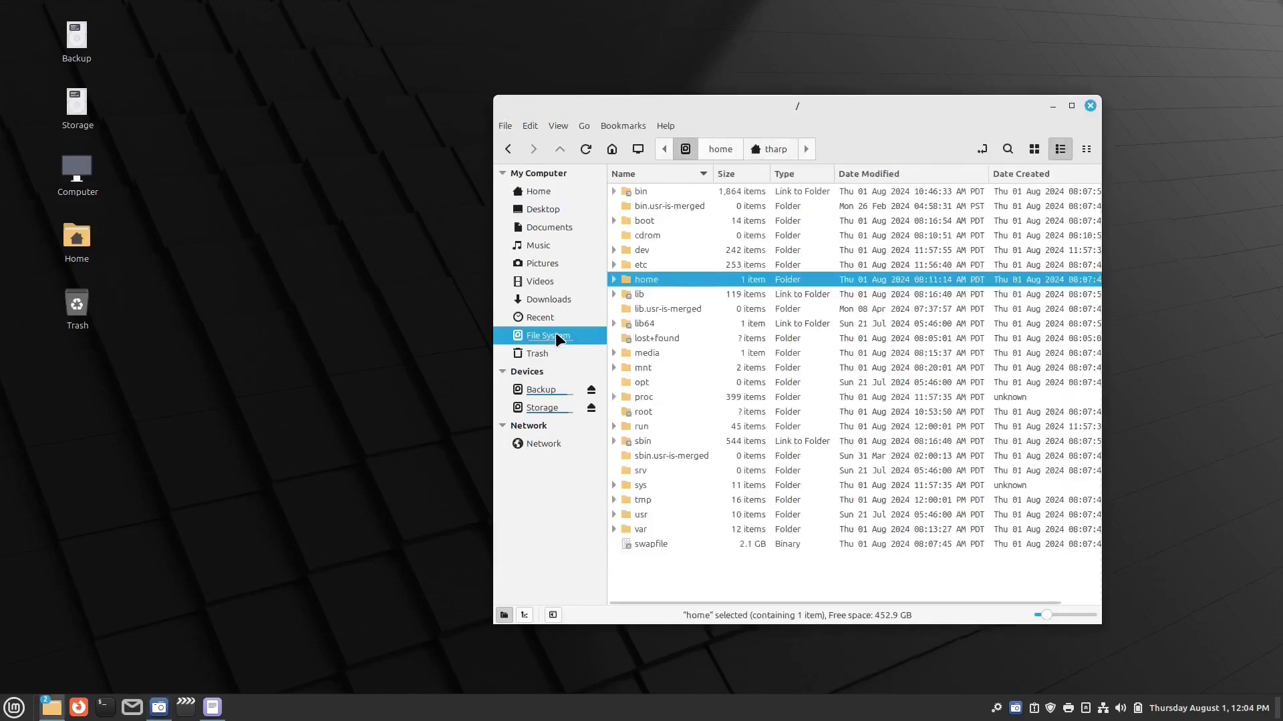
pyautogui.doubleClick(645, 514)
pyautogui.doubleClick(645, 309)
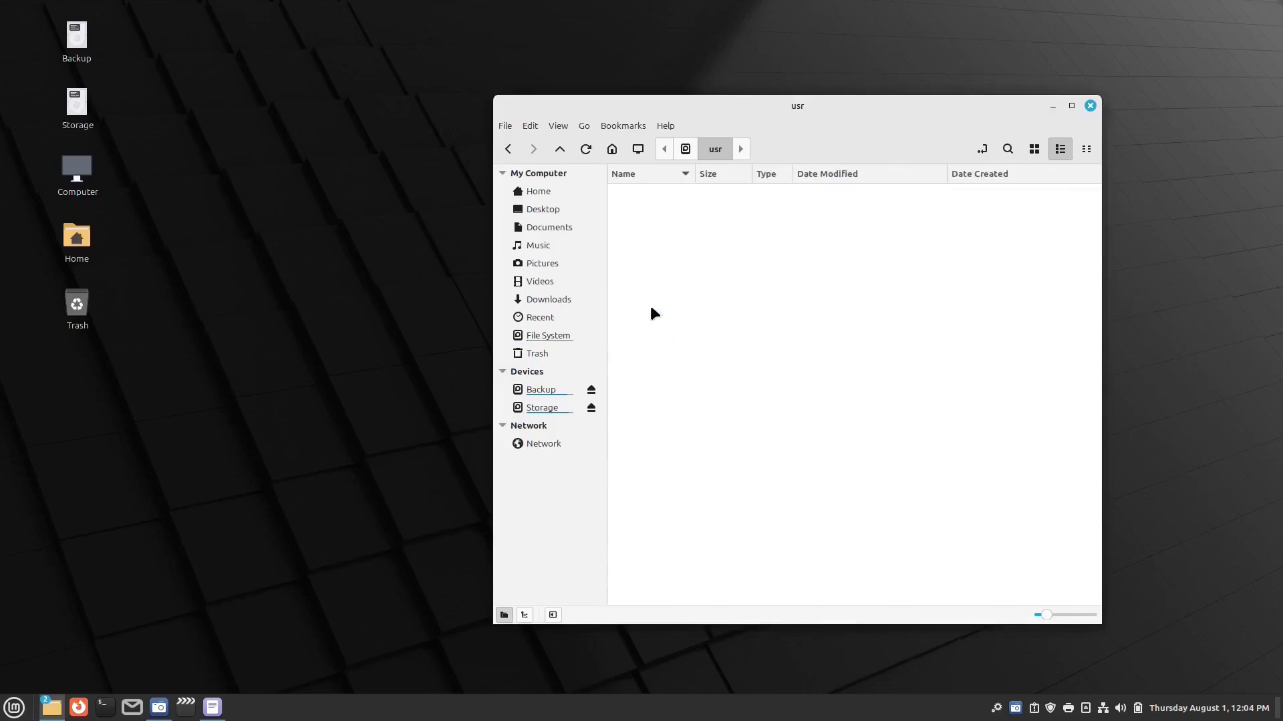
pyautogui.scroll(-20, 660, 453)
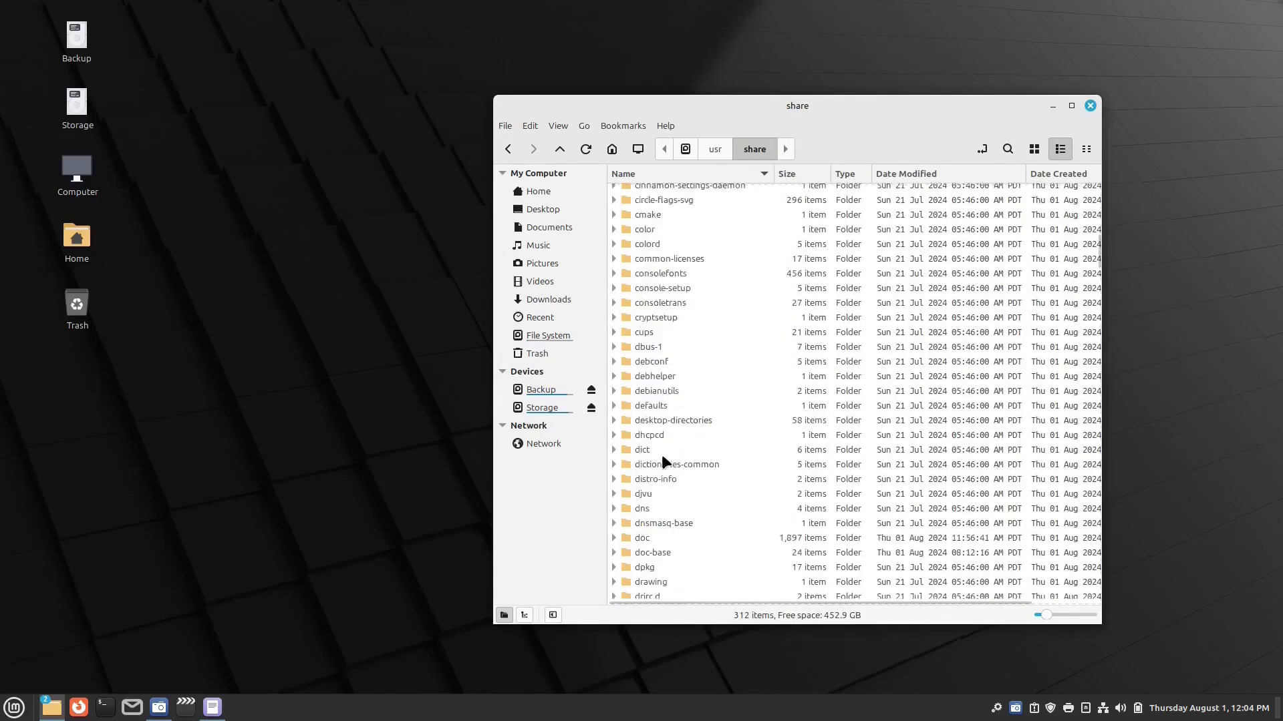
pyautogui.scroll(-15, 652, 458)
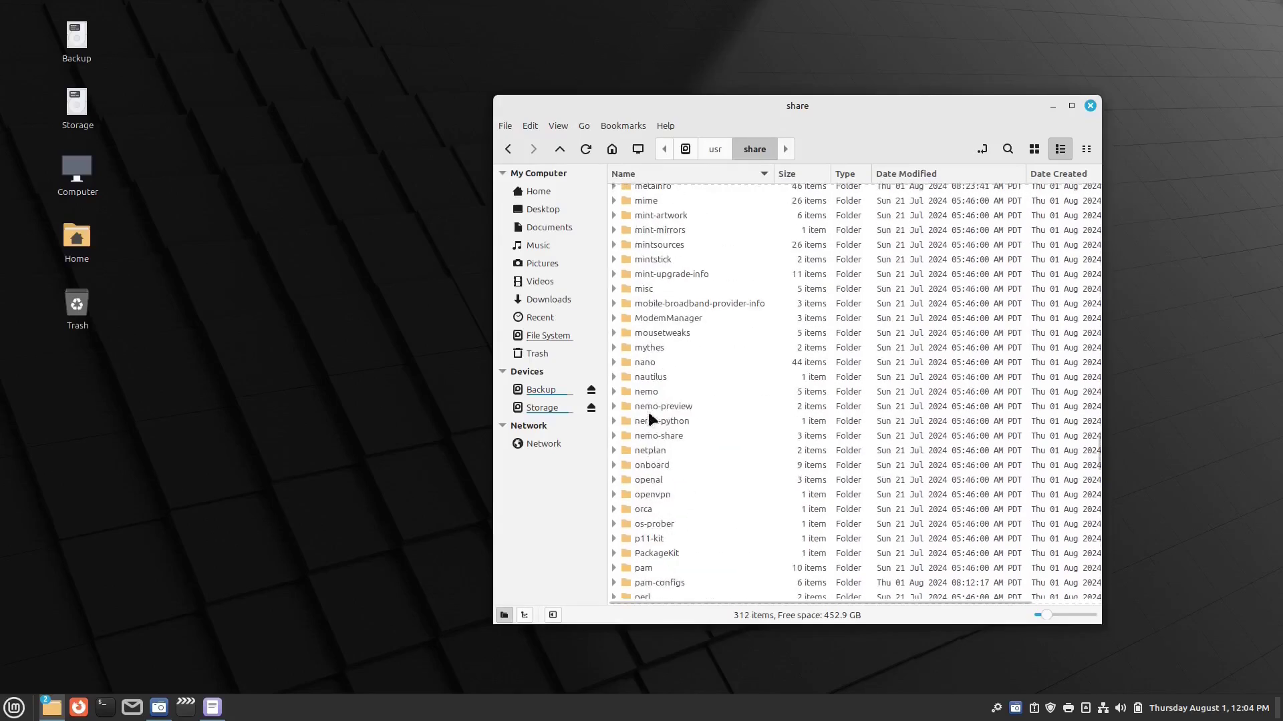
pyautogui.doubleClick(664, 393)
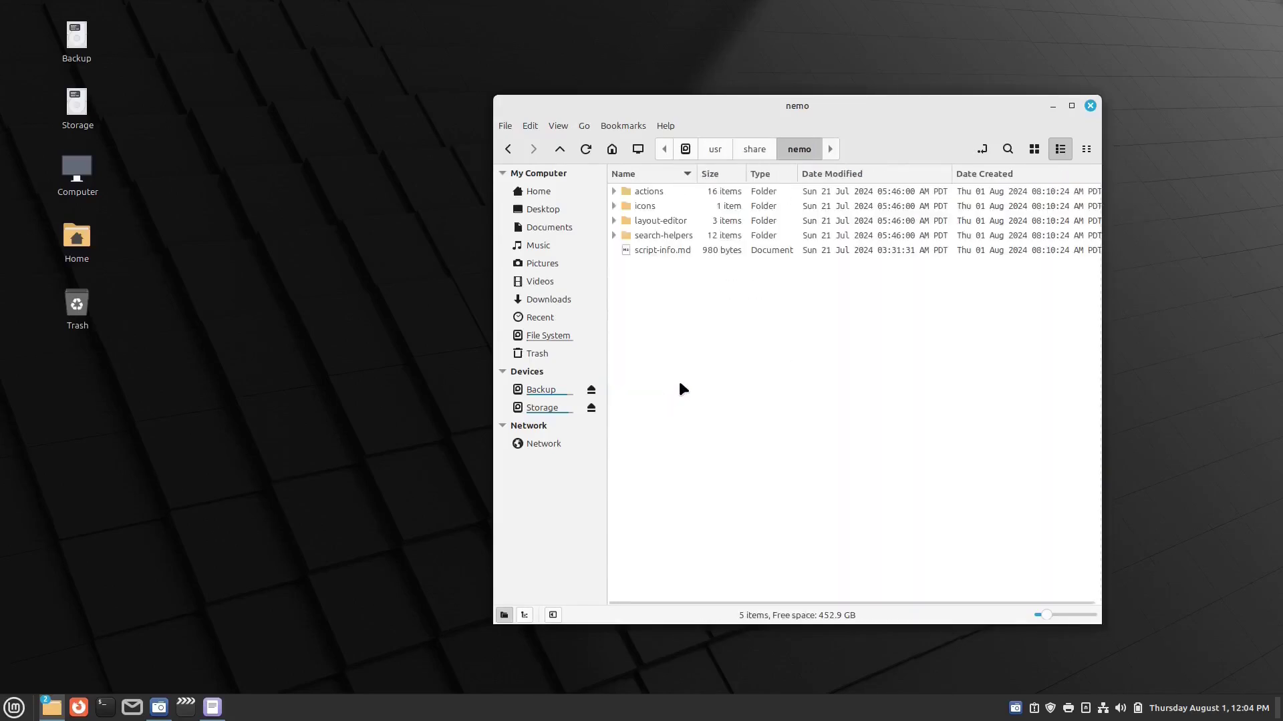
pyautogui.doubleClick(654, 192)
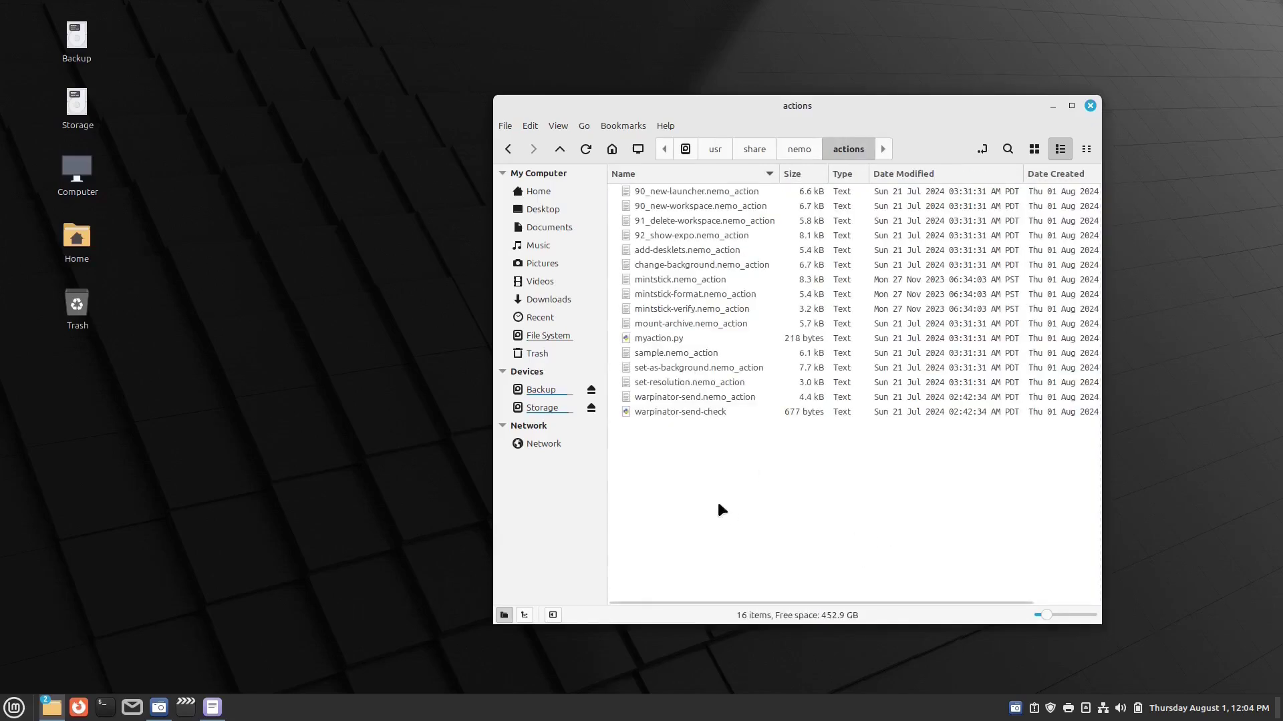
# - Open the actions folder as root, authenticating with the account password
pyautogui.rightClick(660, 433)
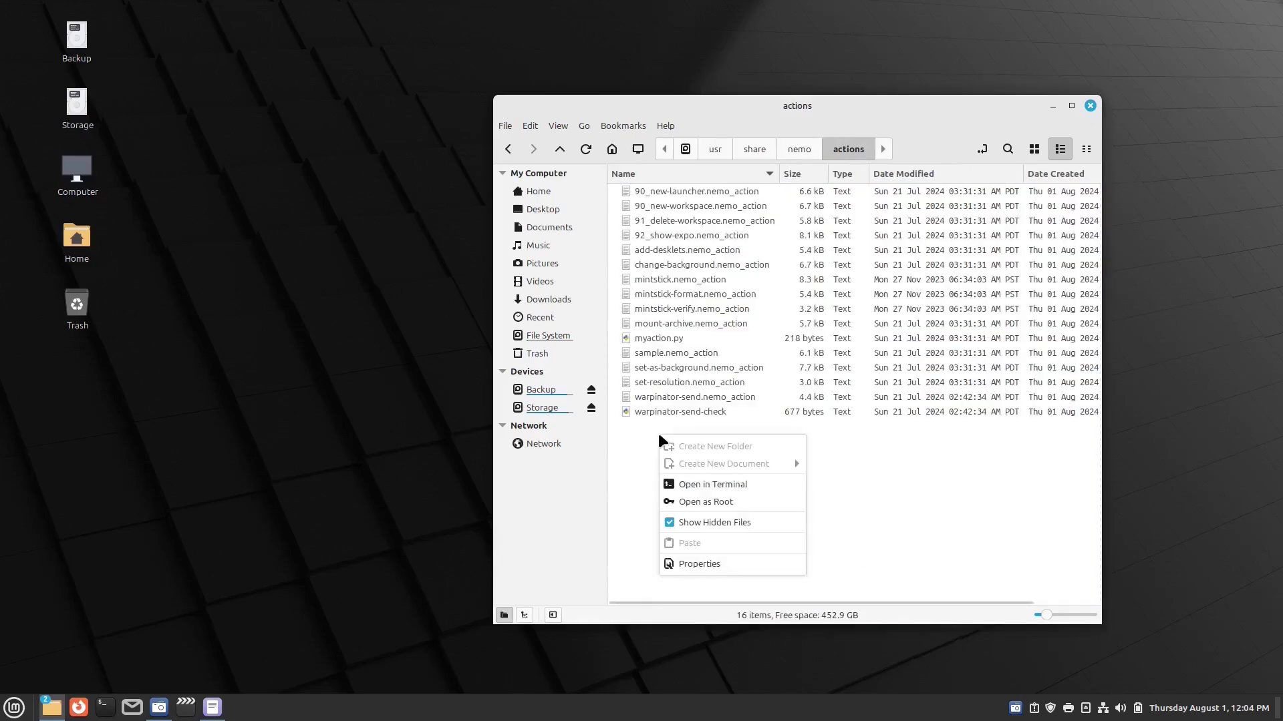
pyautogui.click(711, 502)
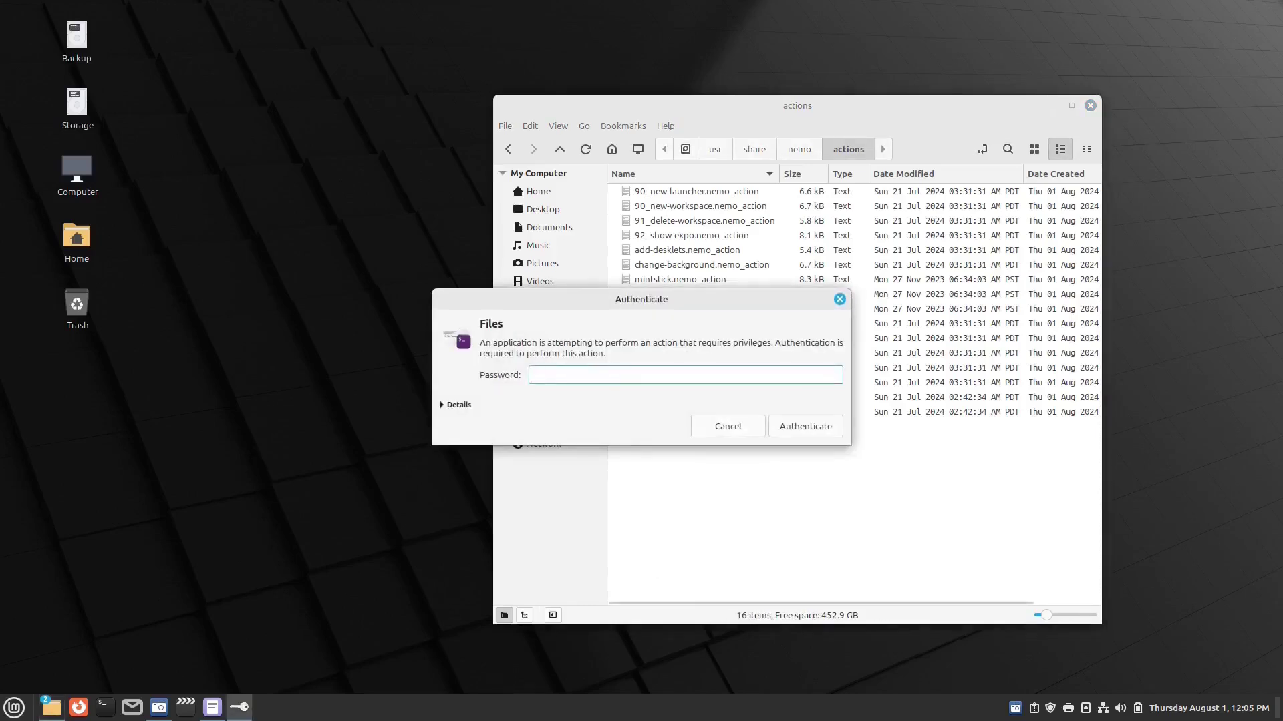
pyautogui.write('••')
pyautogui.press('Return')
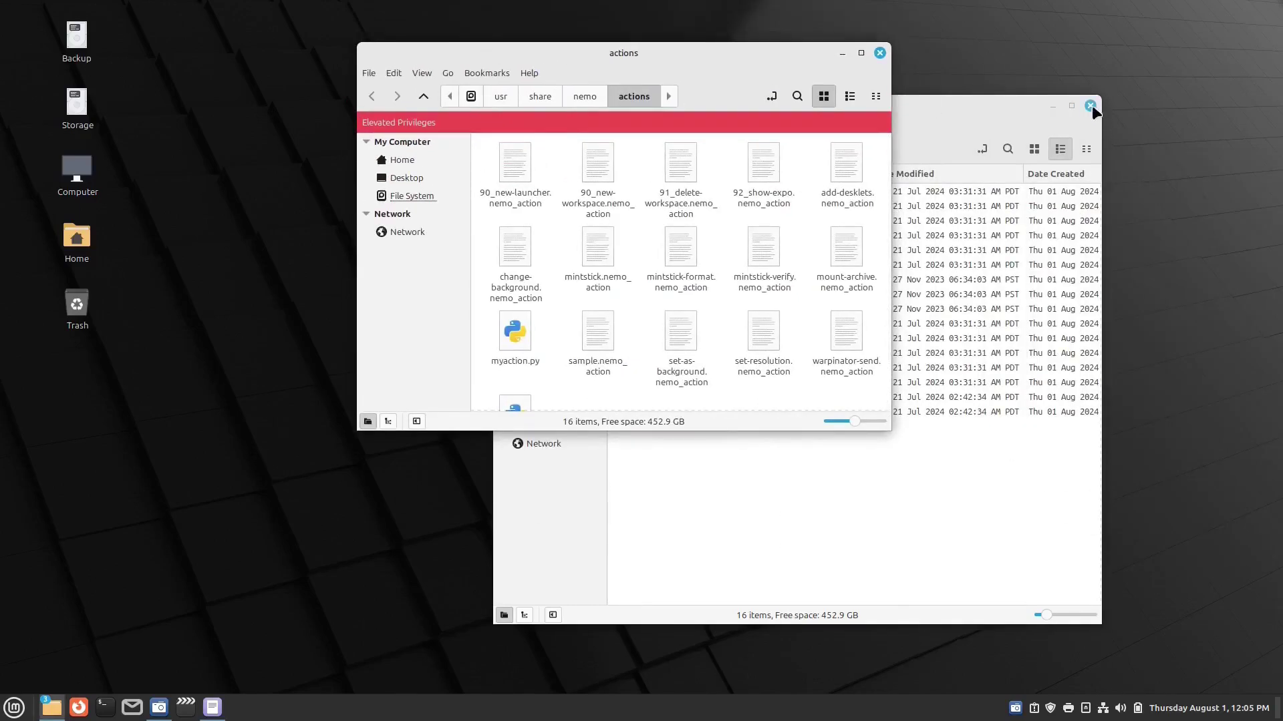
# - Close the non-elevated actions window, then move and enlarge the elevated one and show its files in list view
pyautogui.click(1090, 106)
pyautogui.moveTo(712, 47); pyautogui.dragTo(883, 104)
pyautogui.moveTo(1060, 486); pyautogui.dragTo(1166, 592)
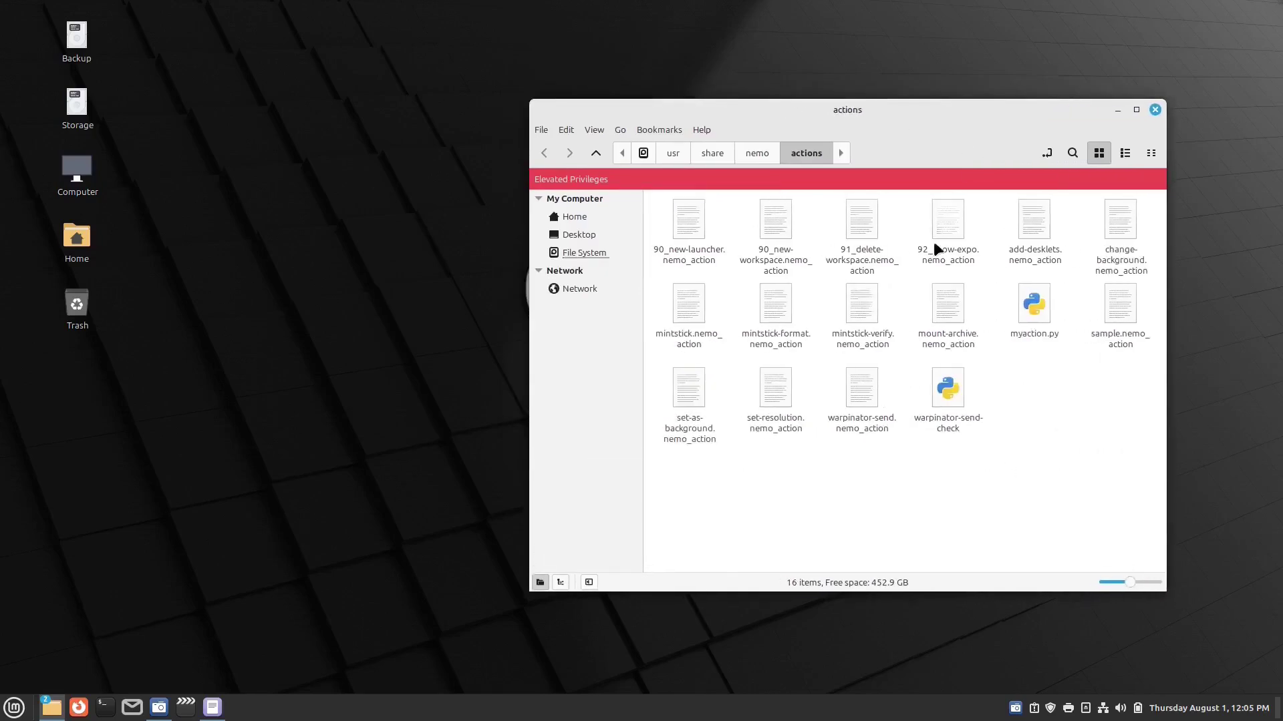
pyautogui.click(1125, 154)
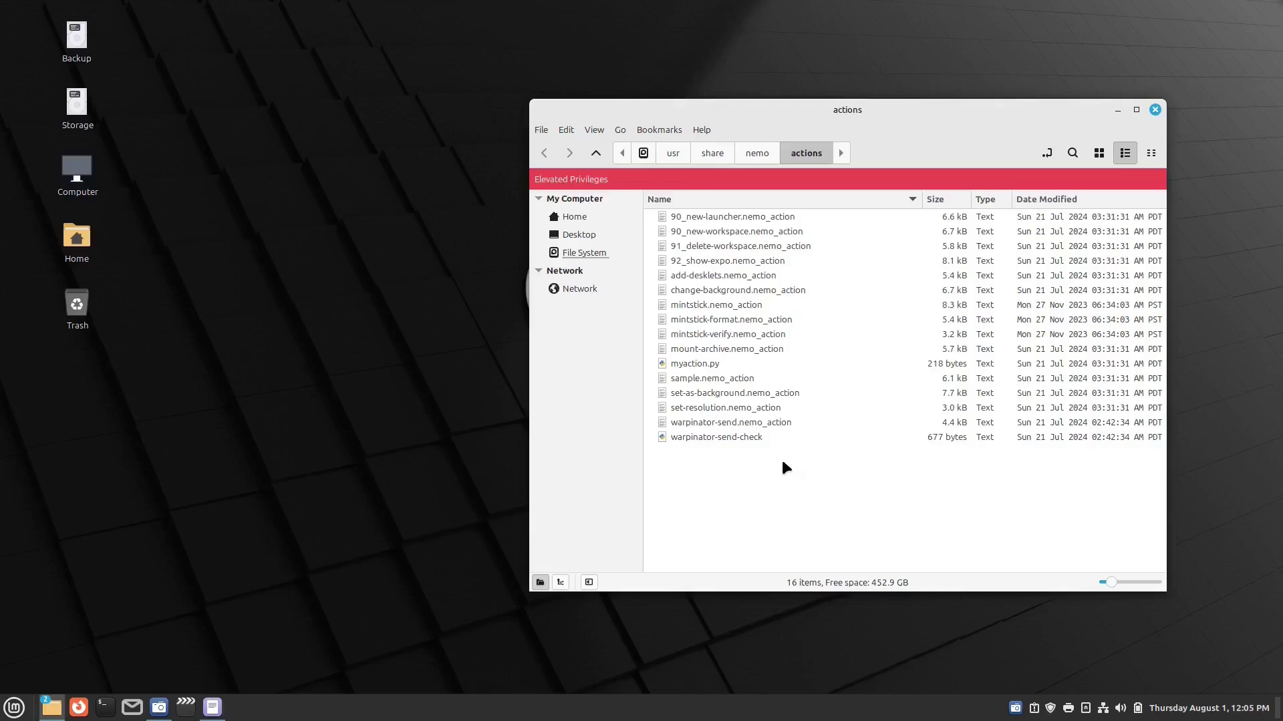
# - Create an empty document named refresh.nemo_action in the actions folder
pyautogui.rightClick(698, 476)
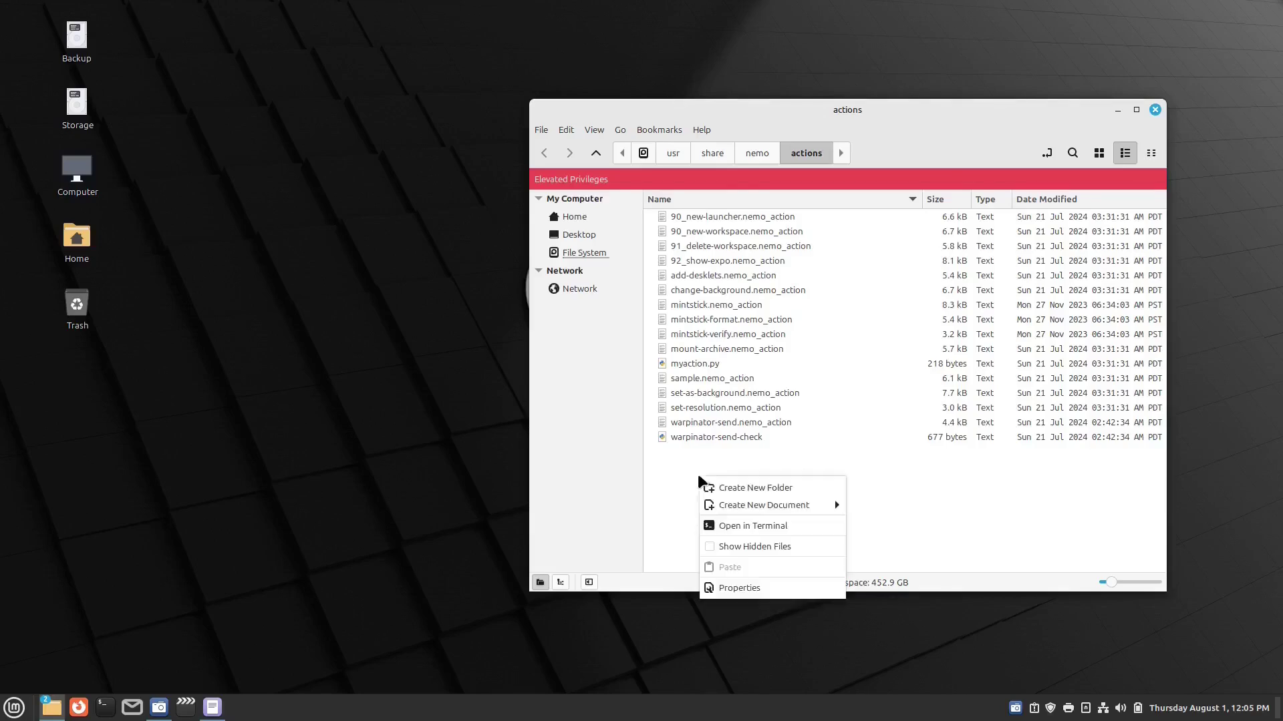
pyautogui.moveTo(735, 506)
pyautogui.click(898, 519)
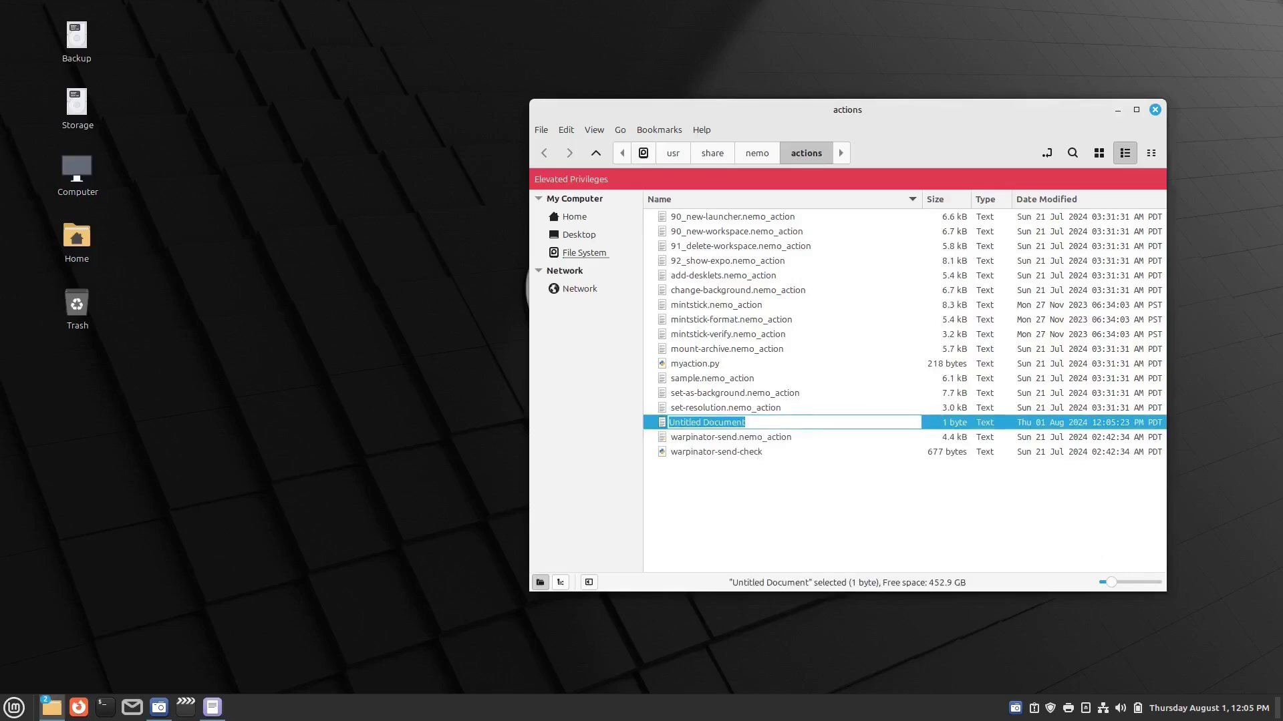
pyautogui.write('refresh.nemo_action')
pyautogui.press('Return')
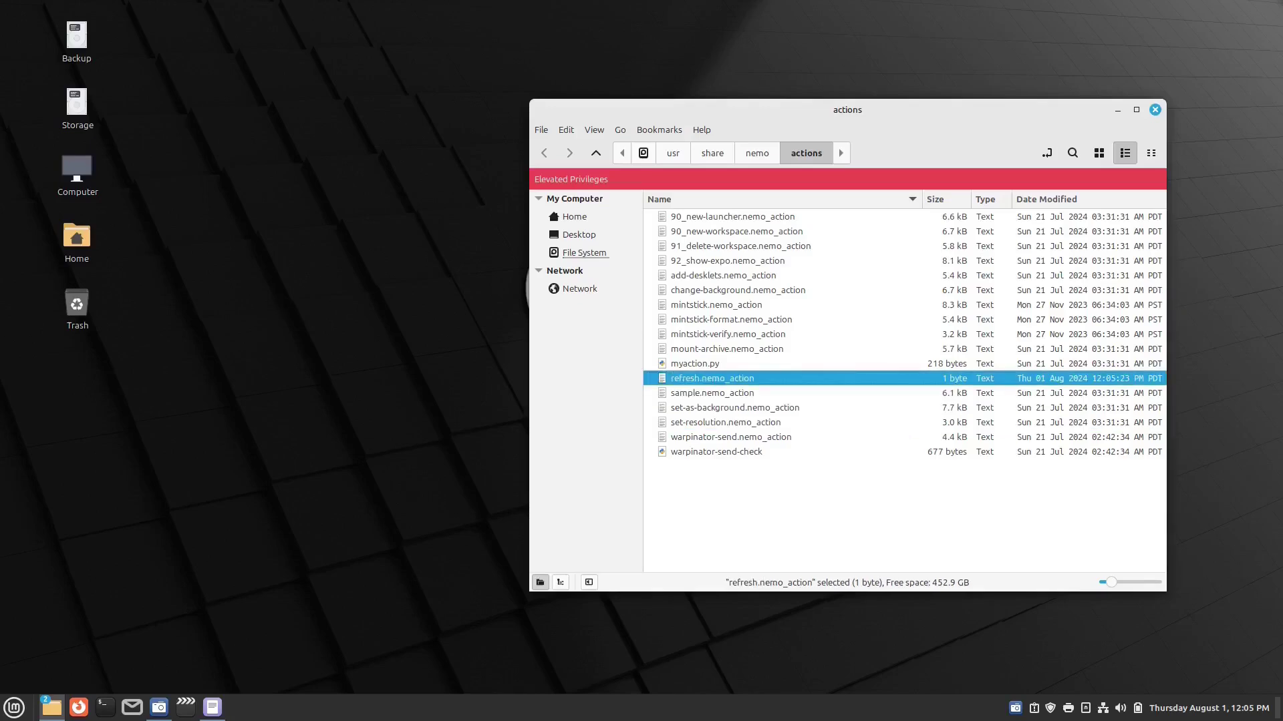
# - Open refresh.nemo_action in the text editor, then move and enlarge the editor window
pyautogui.doubleClick(740, 378)
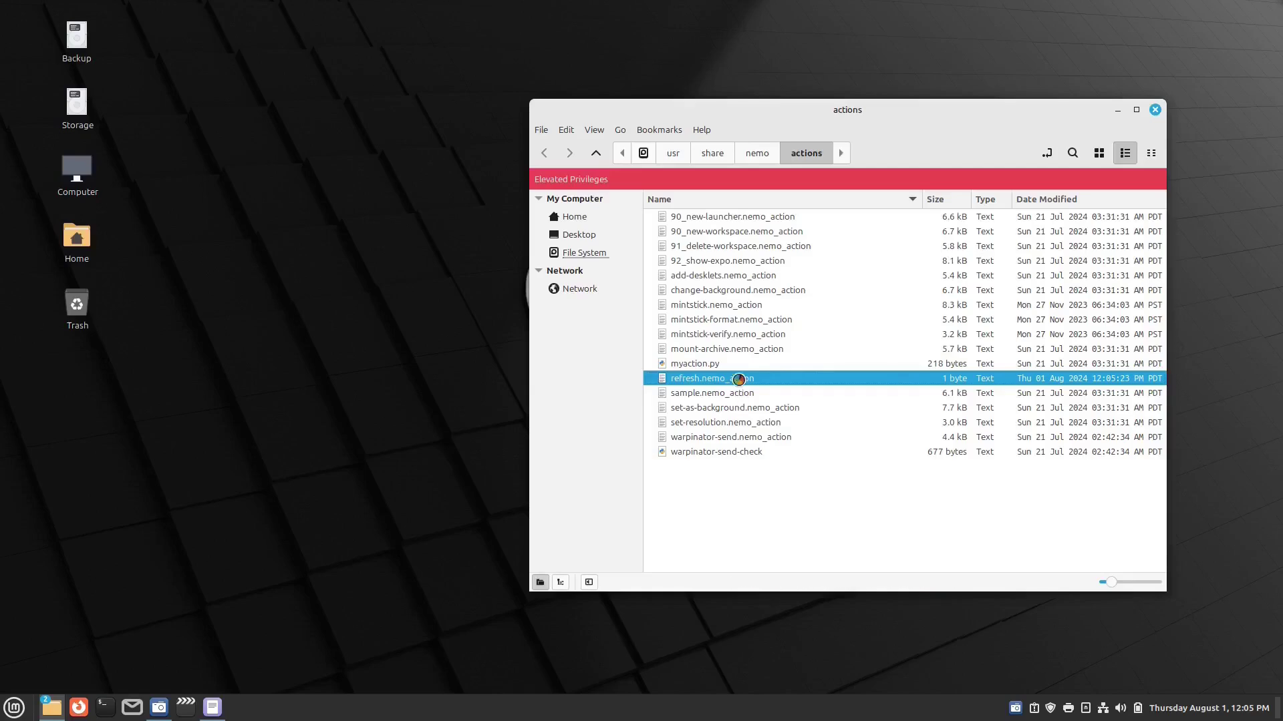
pyautogui.moveTo(628, 199); pyautogui.dragTo(614, 107)
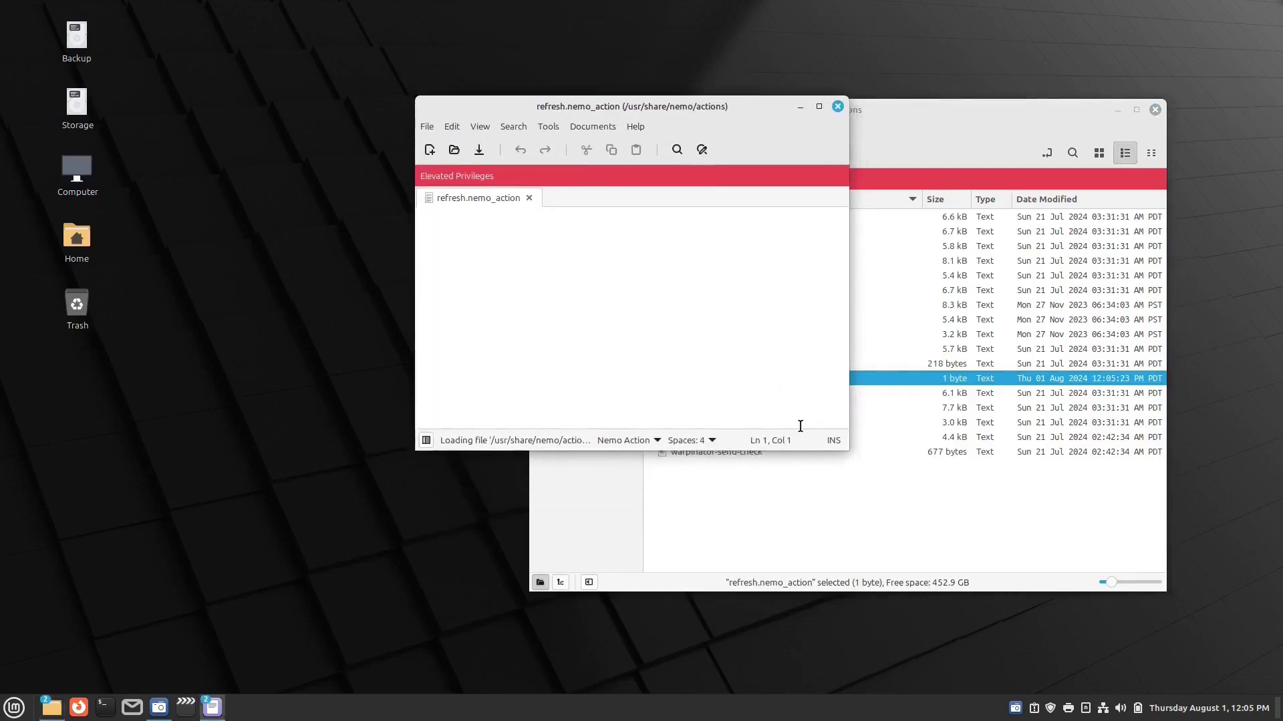
pyautogui.moveTo(845, 439); pyautogui.dragTo(1078, 596)
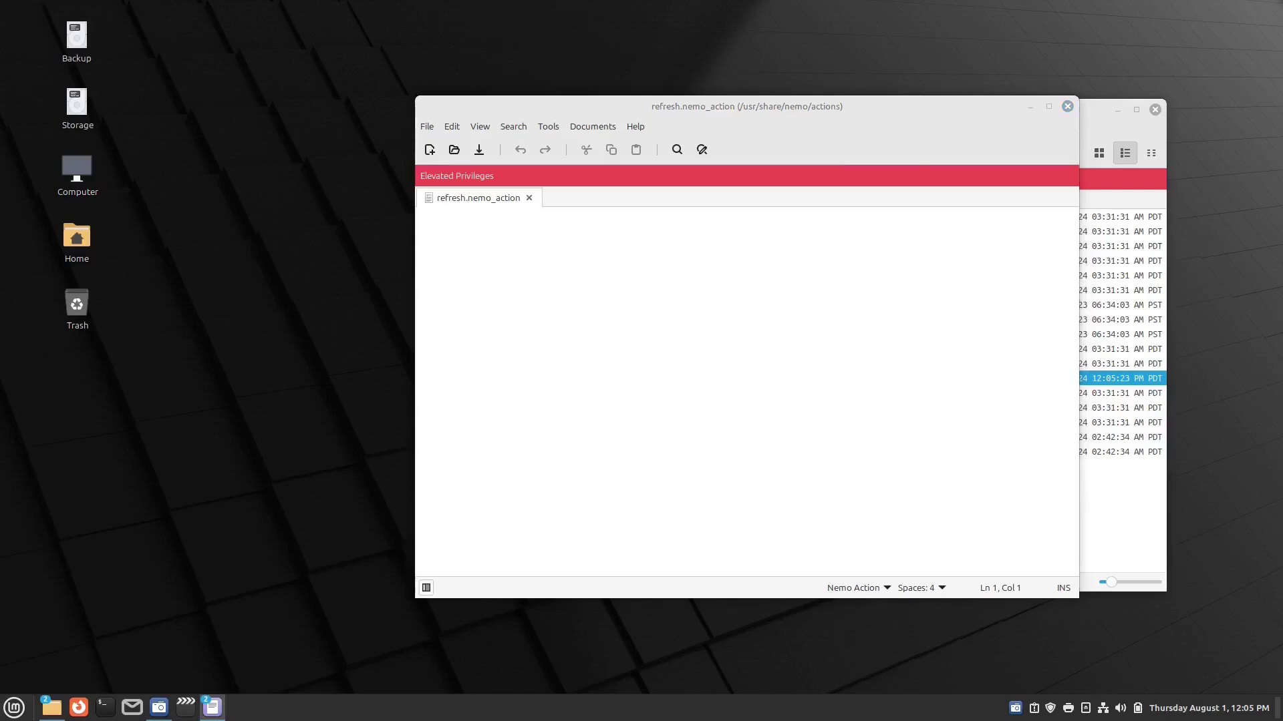
# - Paste the Refresh action definition with Exec=xdotool key ctrl+r, Icon-Name=view-refresh and Dependencies=xdotool; into the file, save it and close the editor
pyautogui.rightClick(429, 217)
pyautogui.click(454, 306)
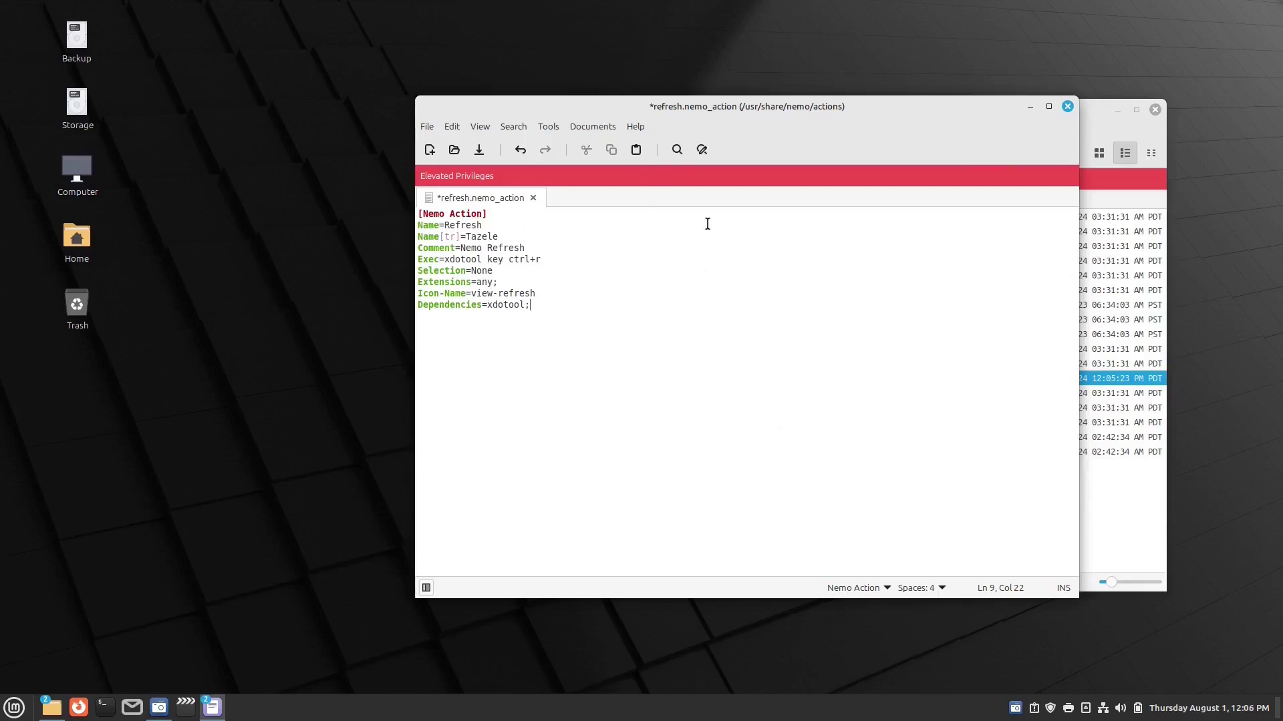
pyautogui.click(479, 149)
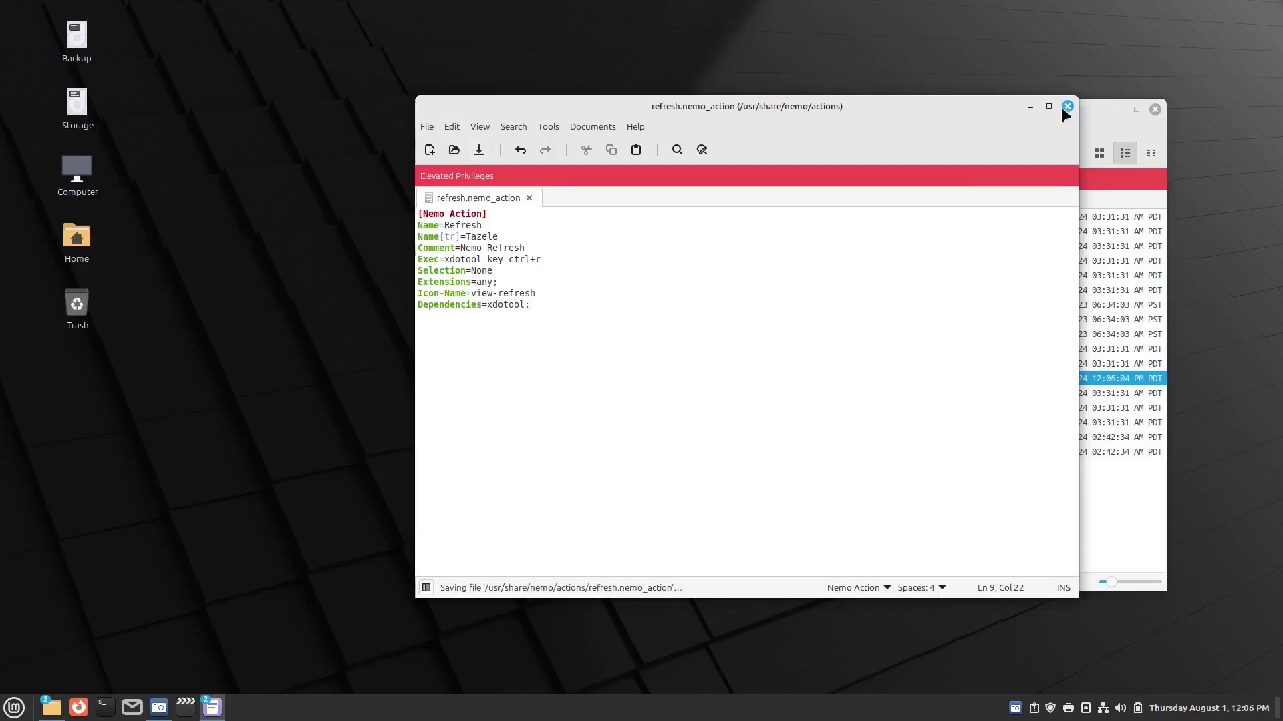
pyautogui.click(1068, 106)
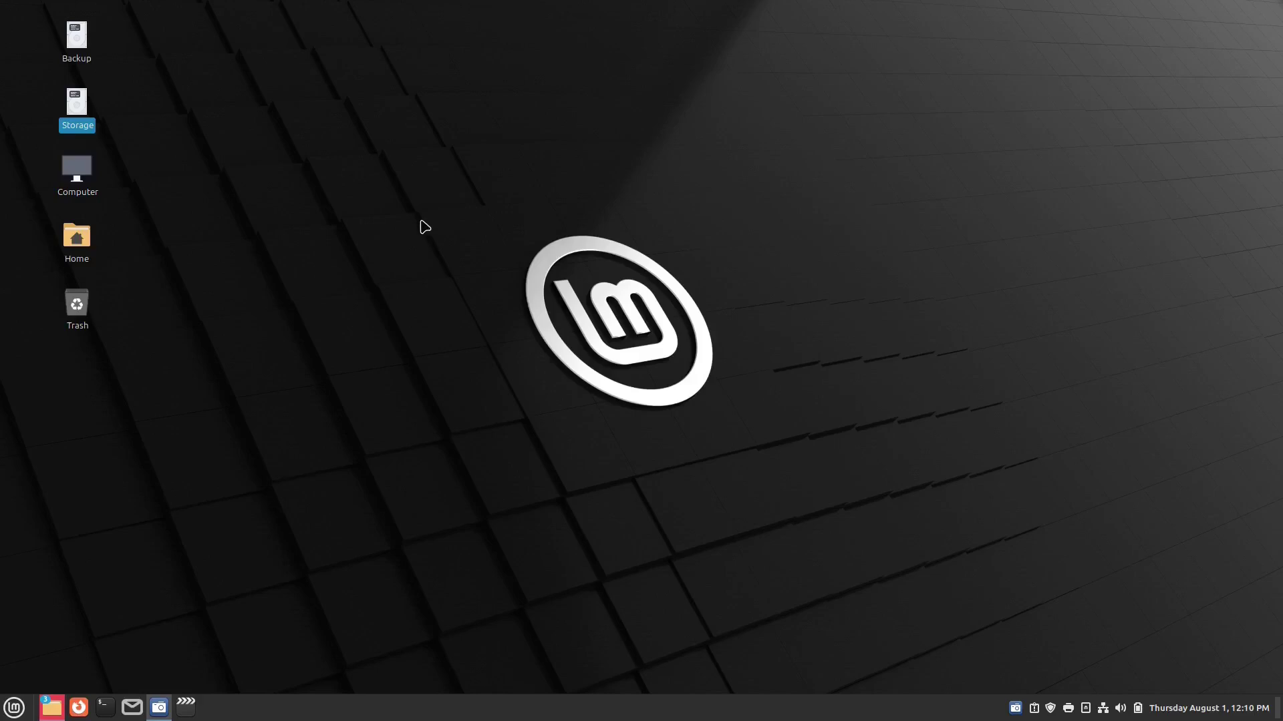
# - Find and launch Timeshift, authenticate with the account password and reposition its window
pyautogui.click(10, 710)
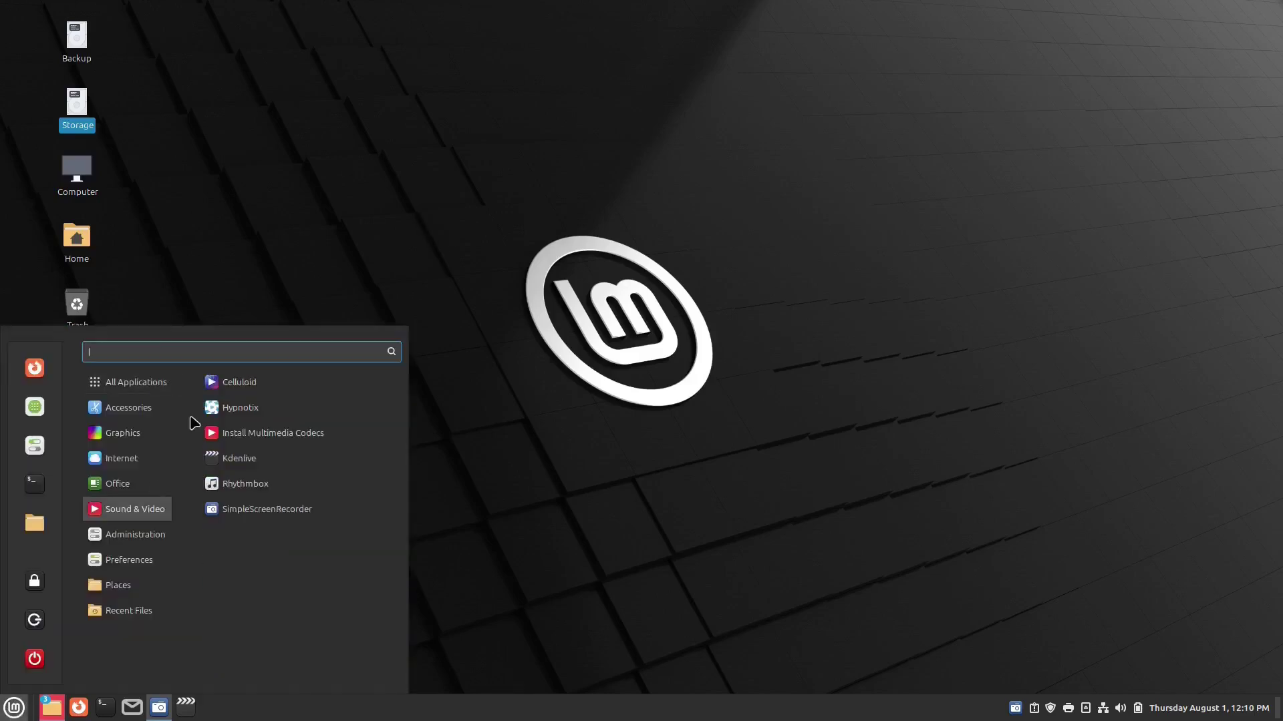
pyautogui.write('time')
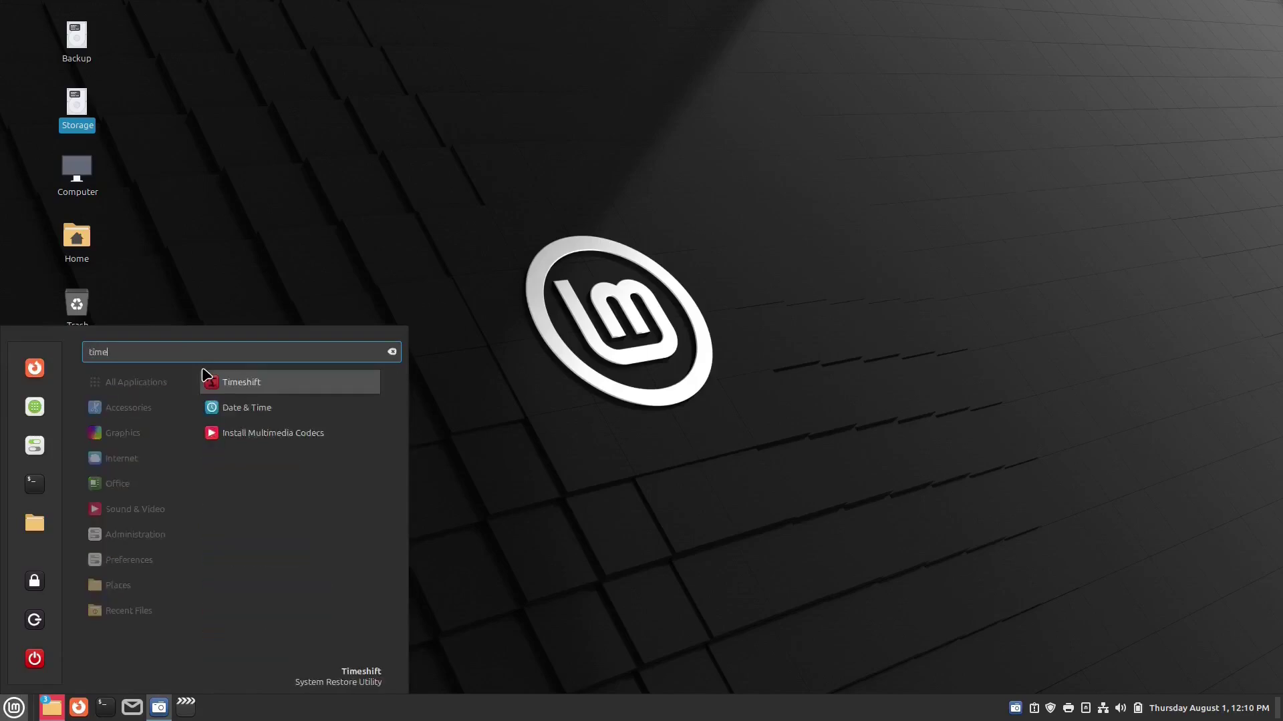
pyautogui.click(244, 380)
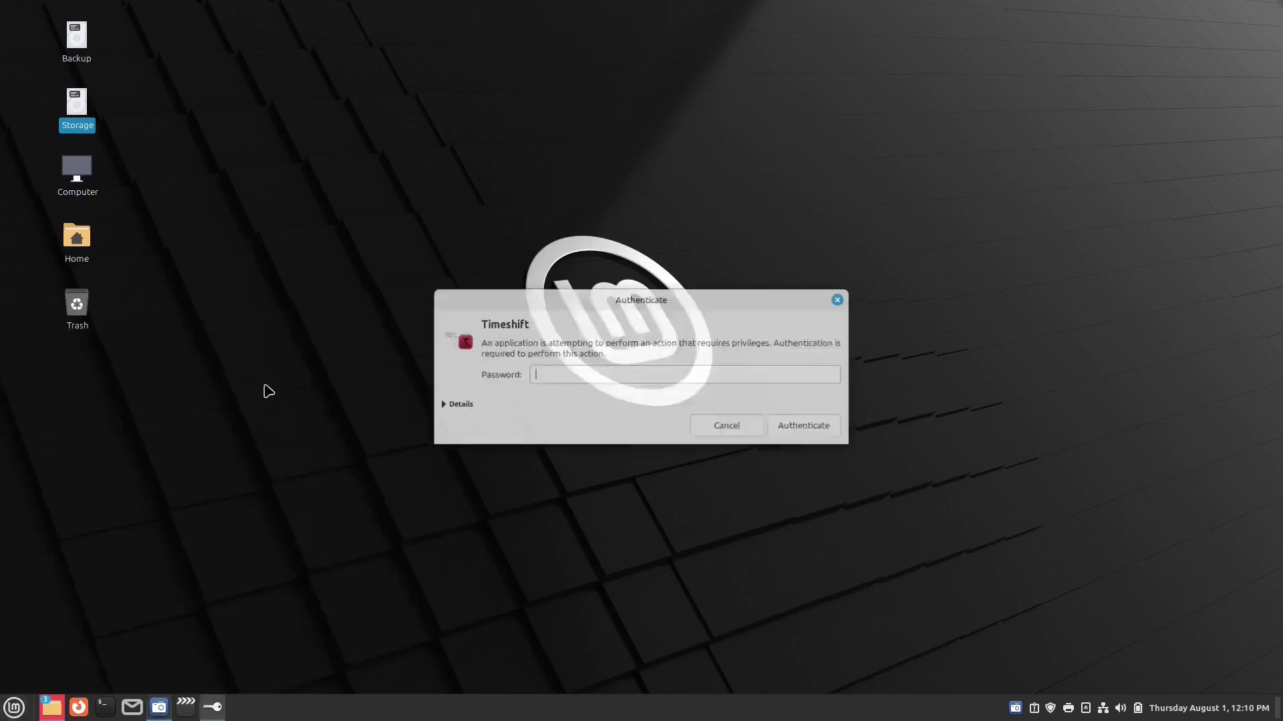
pyautogui.write('********')
pyautogui.press('Return')
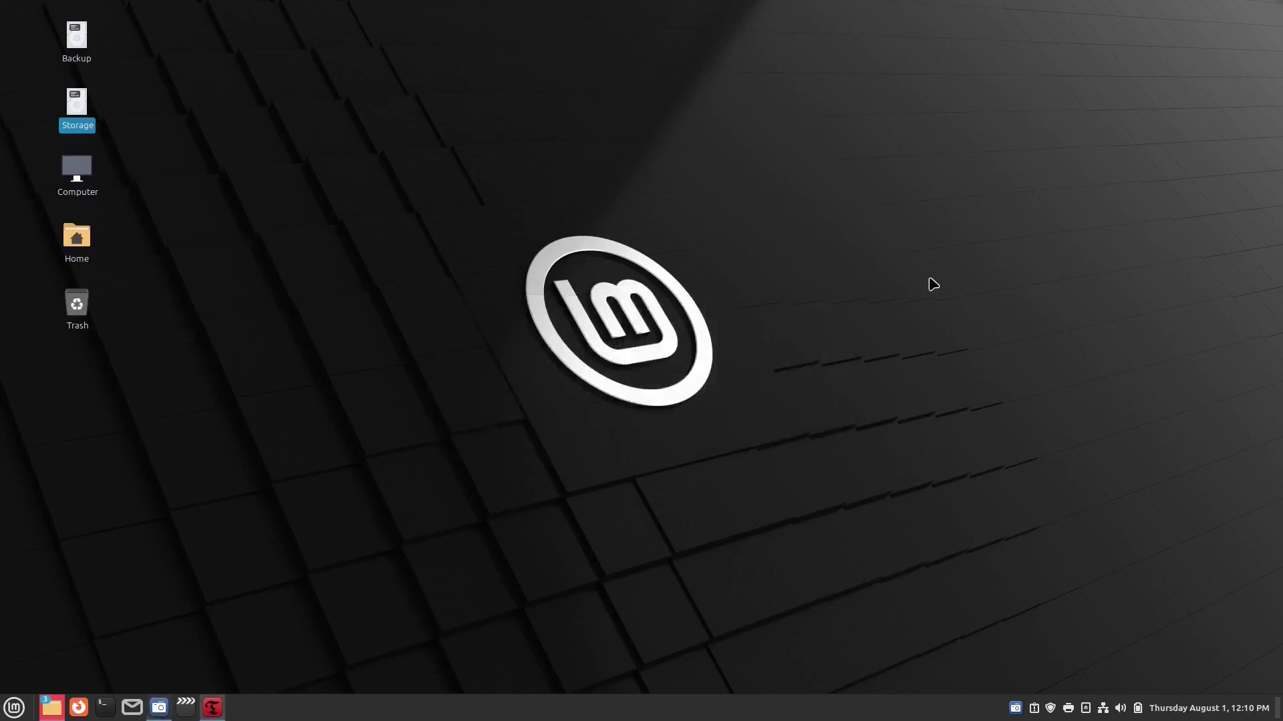
pyautogui.moveTo(684, 219); pyautogui.dragTo(452, 129)
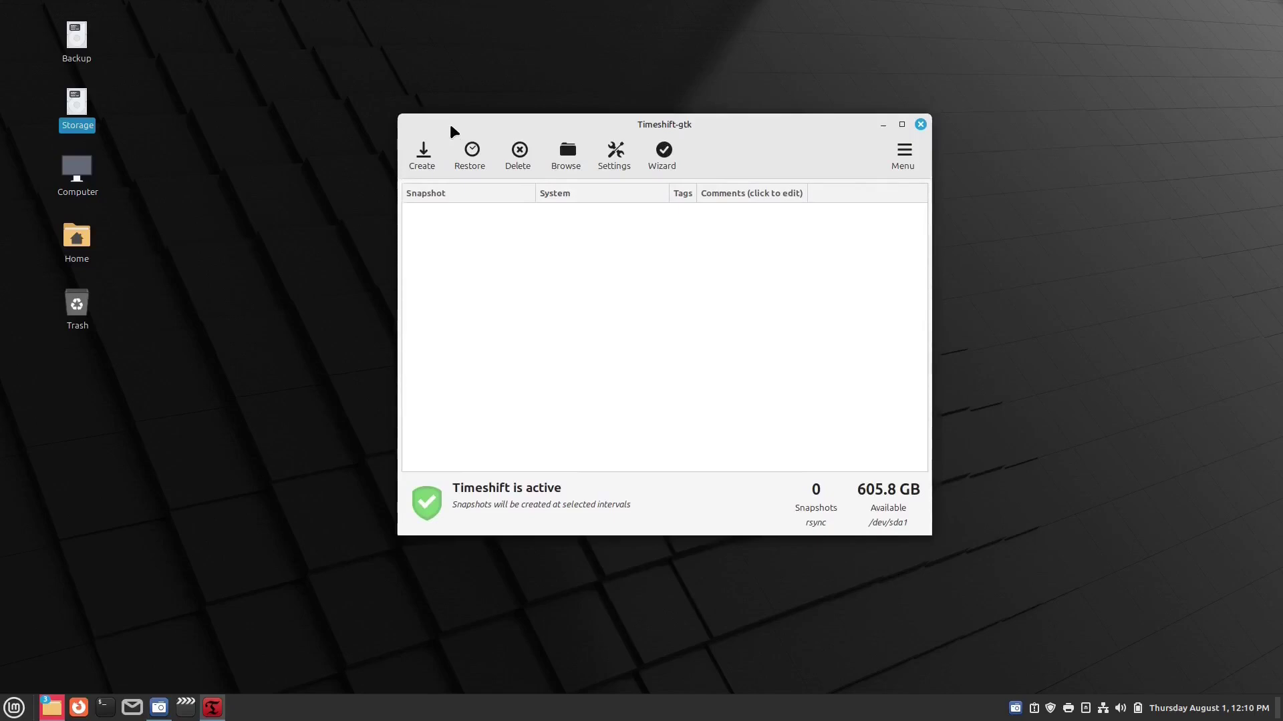
pyautogui.moveTo(774, 131); pyautogui.dragTo(784, 145)
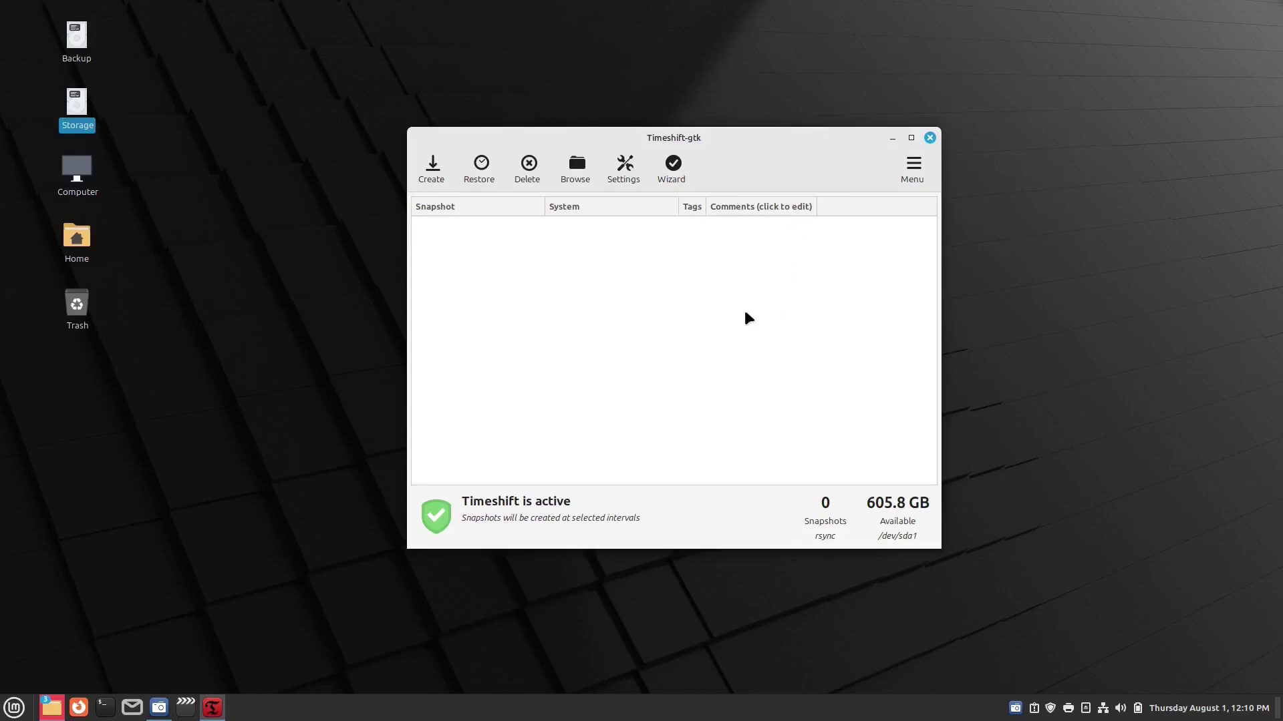
# - Open the Timeshift settings and select the sda1 partition labelled Storage as the snapshot location
pyautogui.click(623, 168)
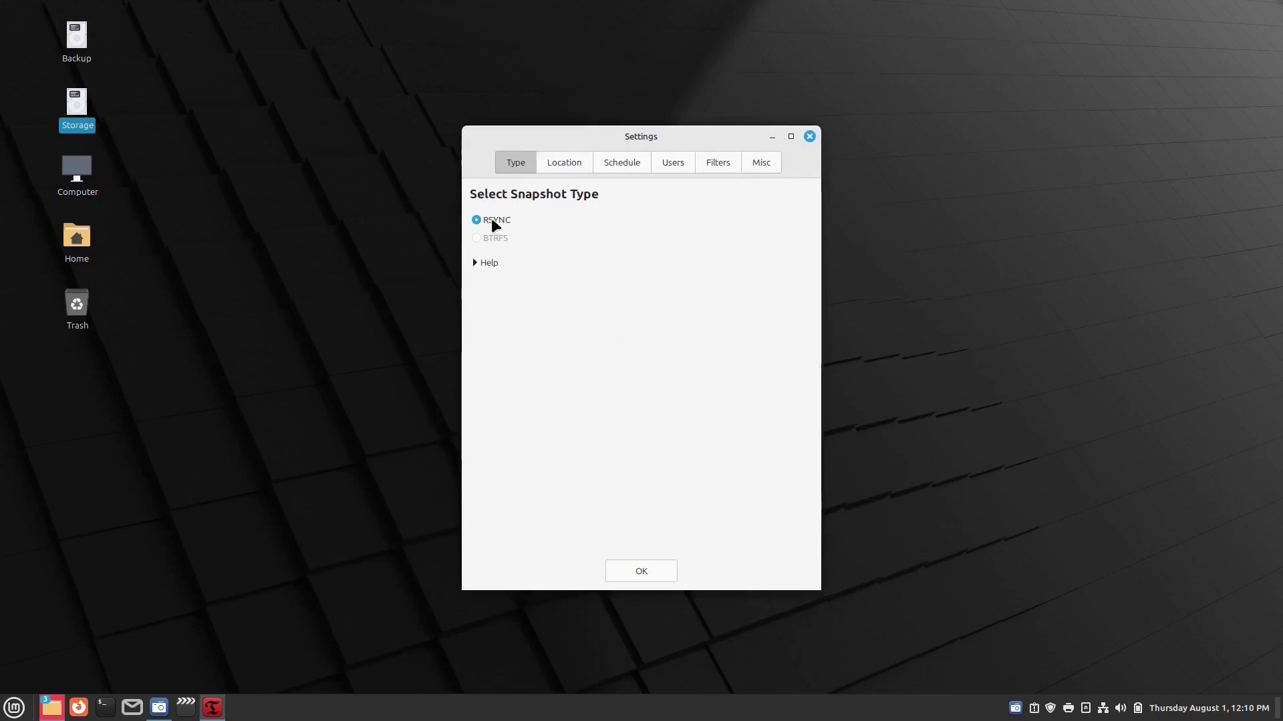
pyautogui.click(569, 162)
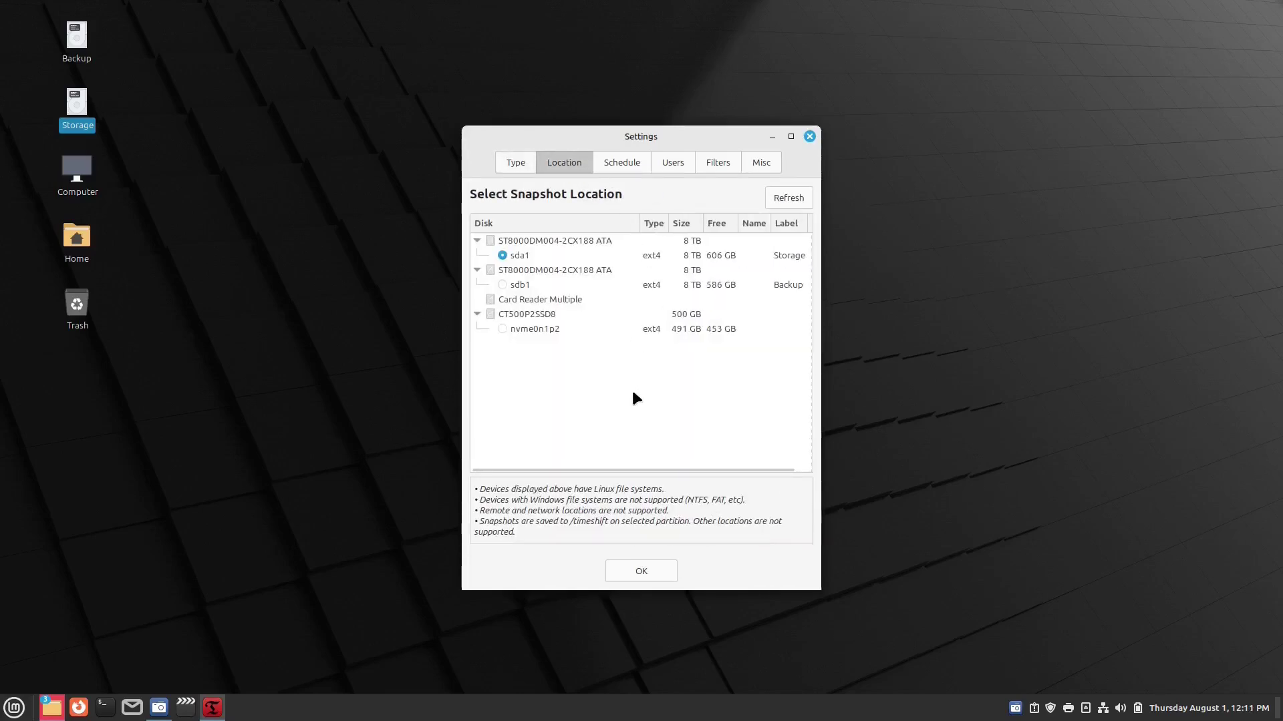
pyautogui.click(517, 285)
pyautogui.click(515, 253)
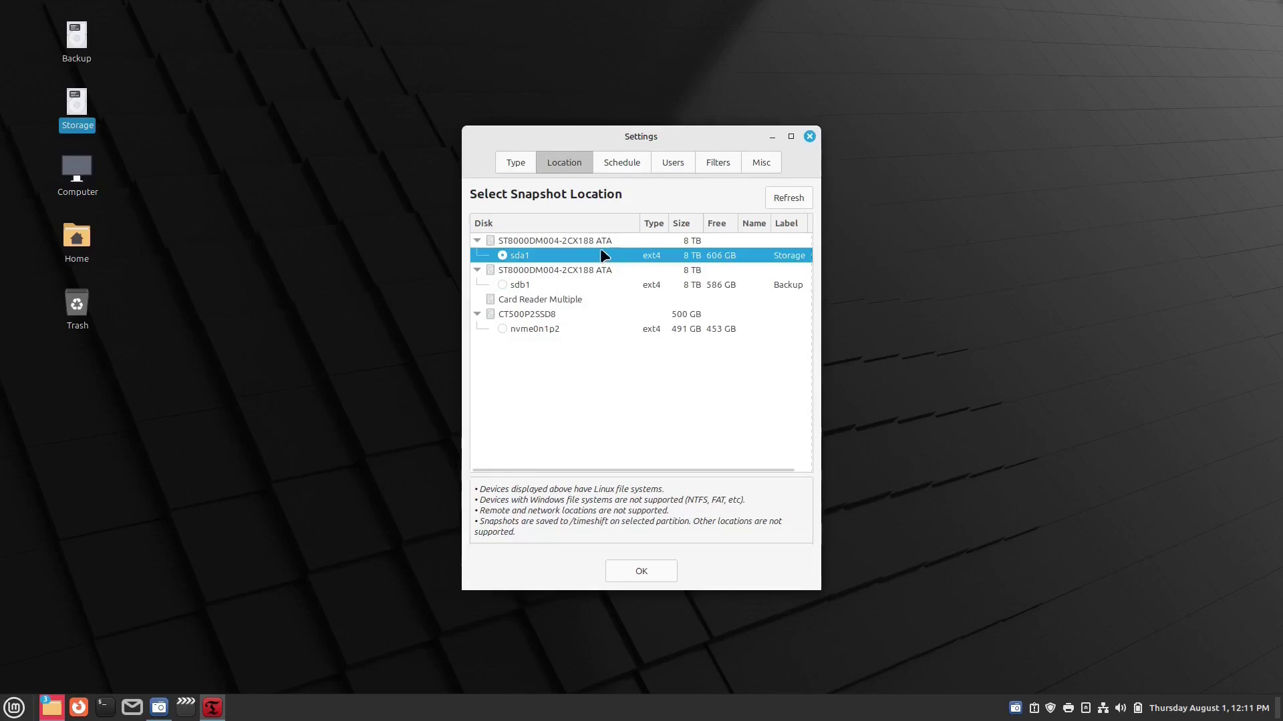
# - Change the snapshot schedule from daily to weekly and keep 2 weekly snapshots
pyautogui.click(632, 157)
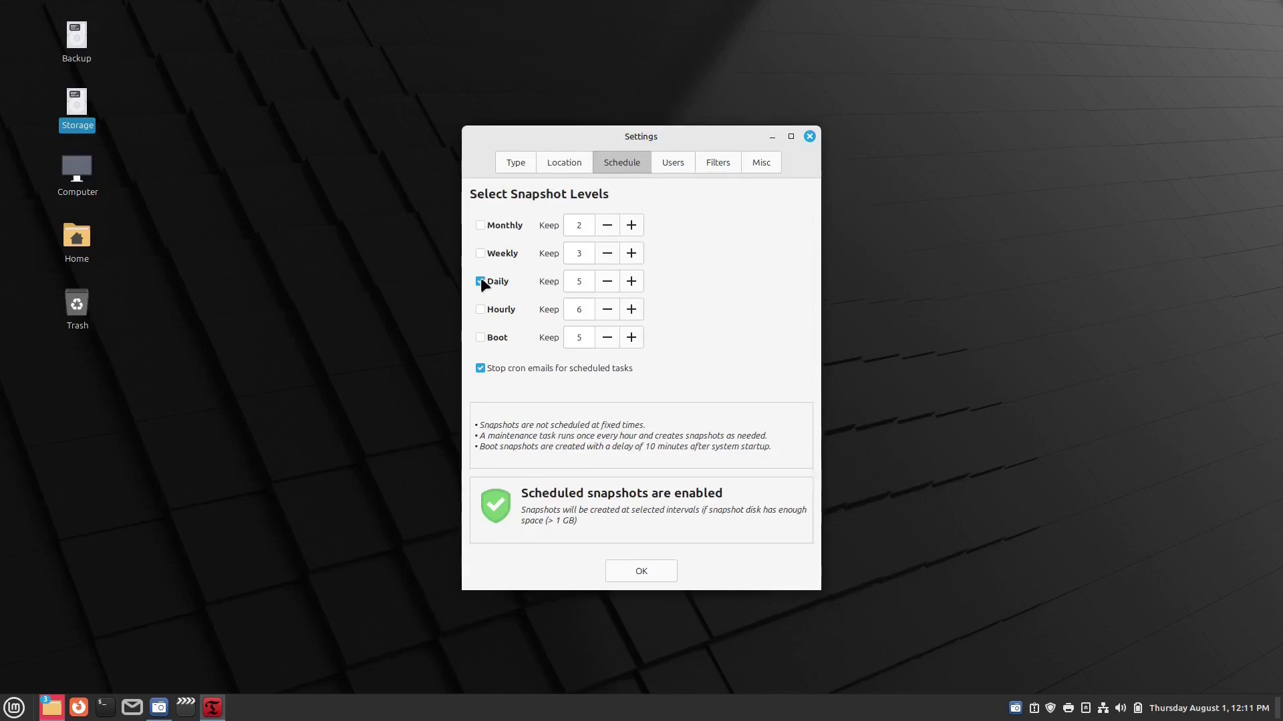
pyautogui.click(480, 281)
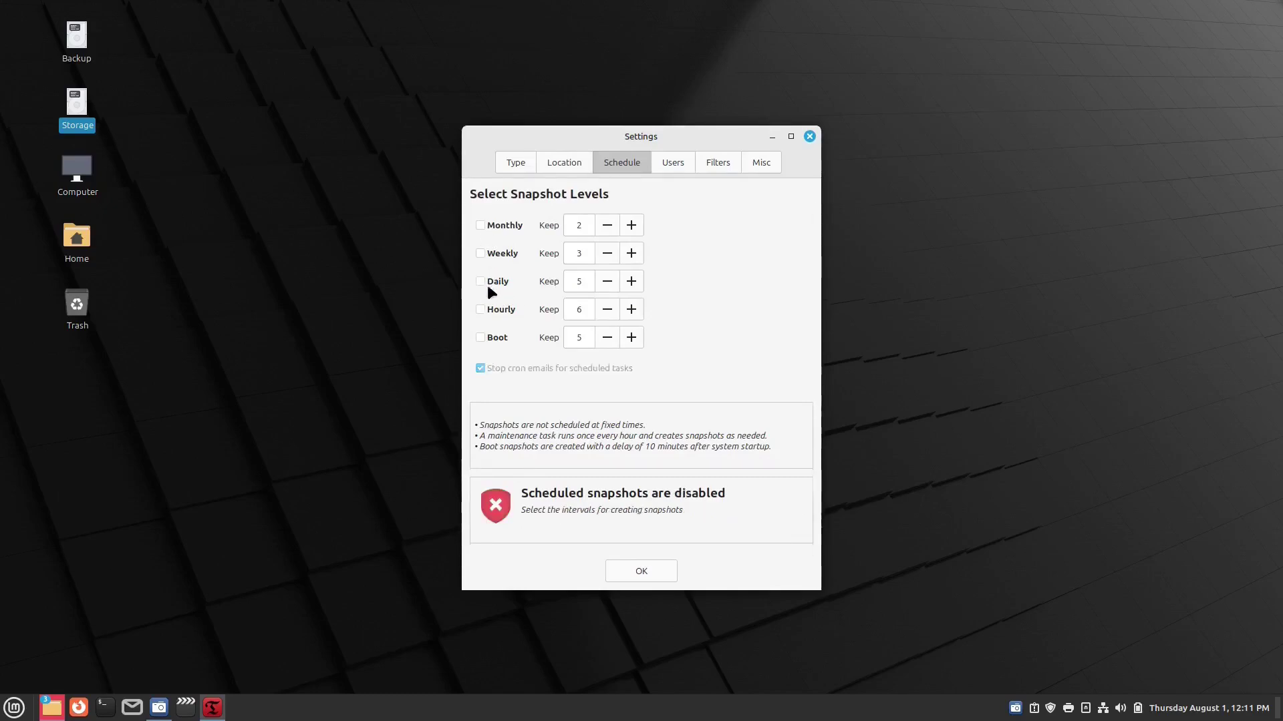
pyautogui.click(480, 253)
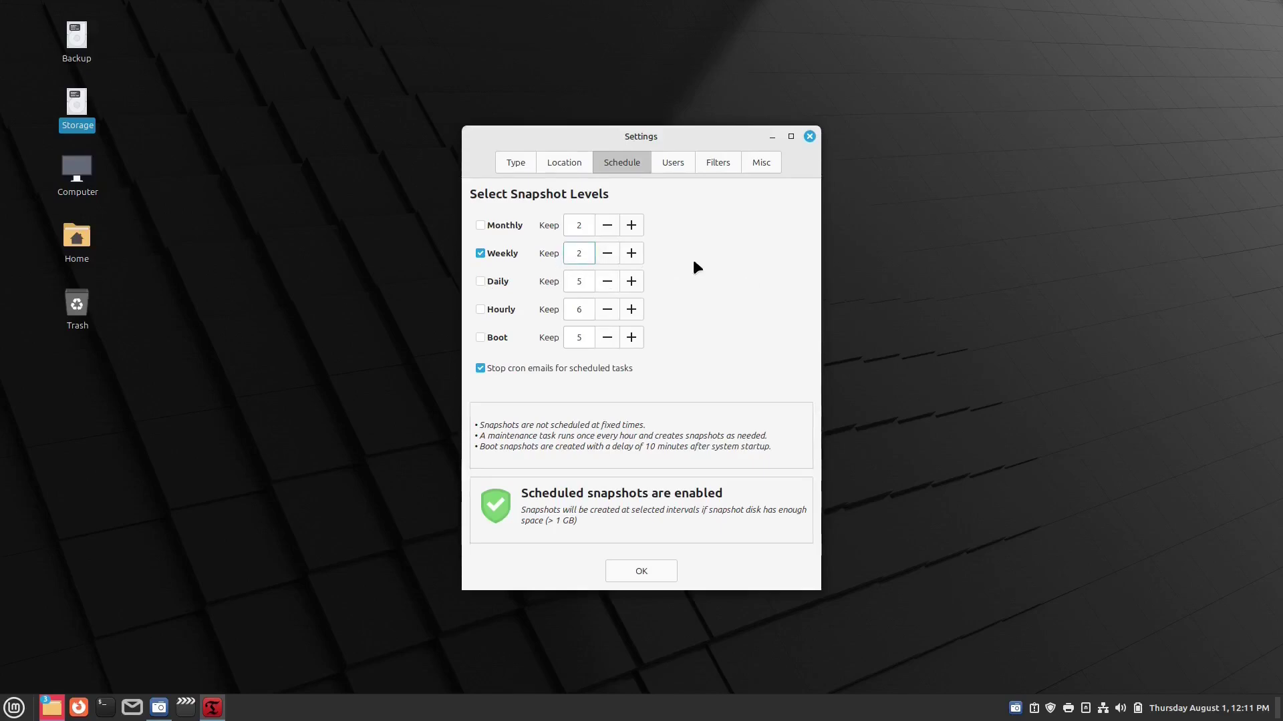
# - Set both the personal home directory and the root home directory to Include All Files
pyautogui.click(671, 163)
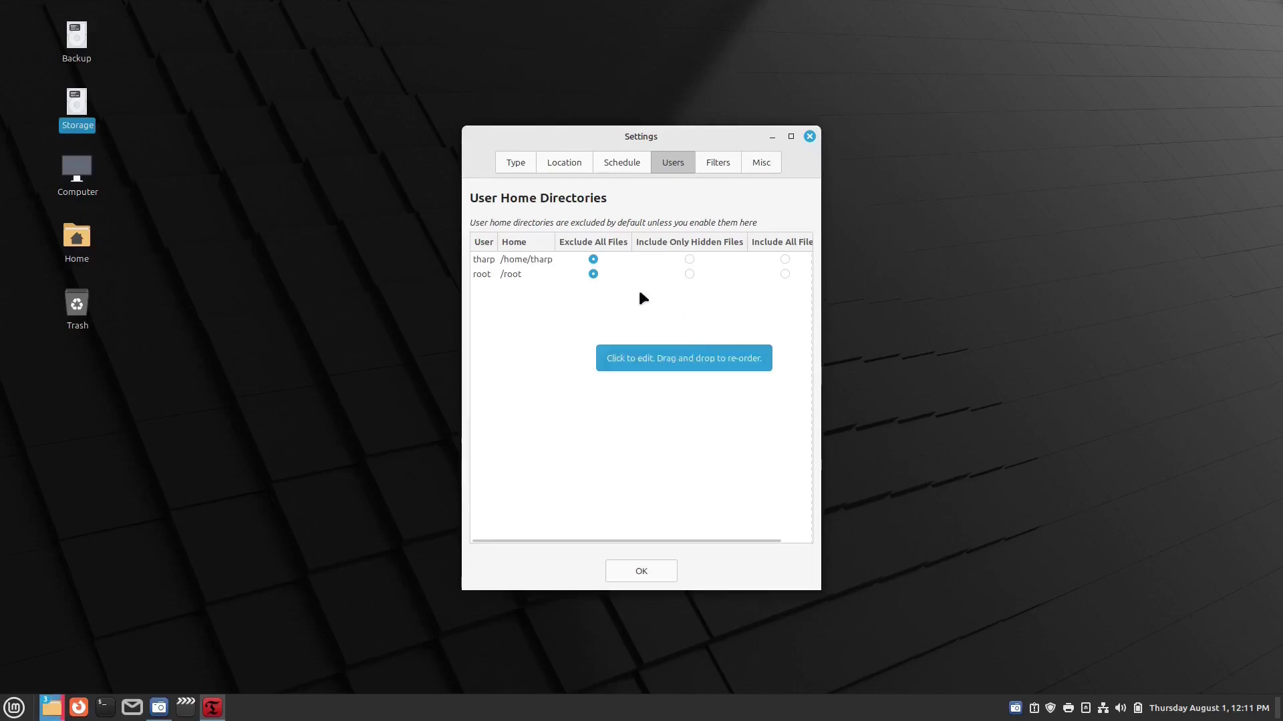
pyautogui.click(521, 259)
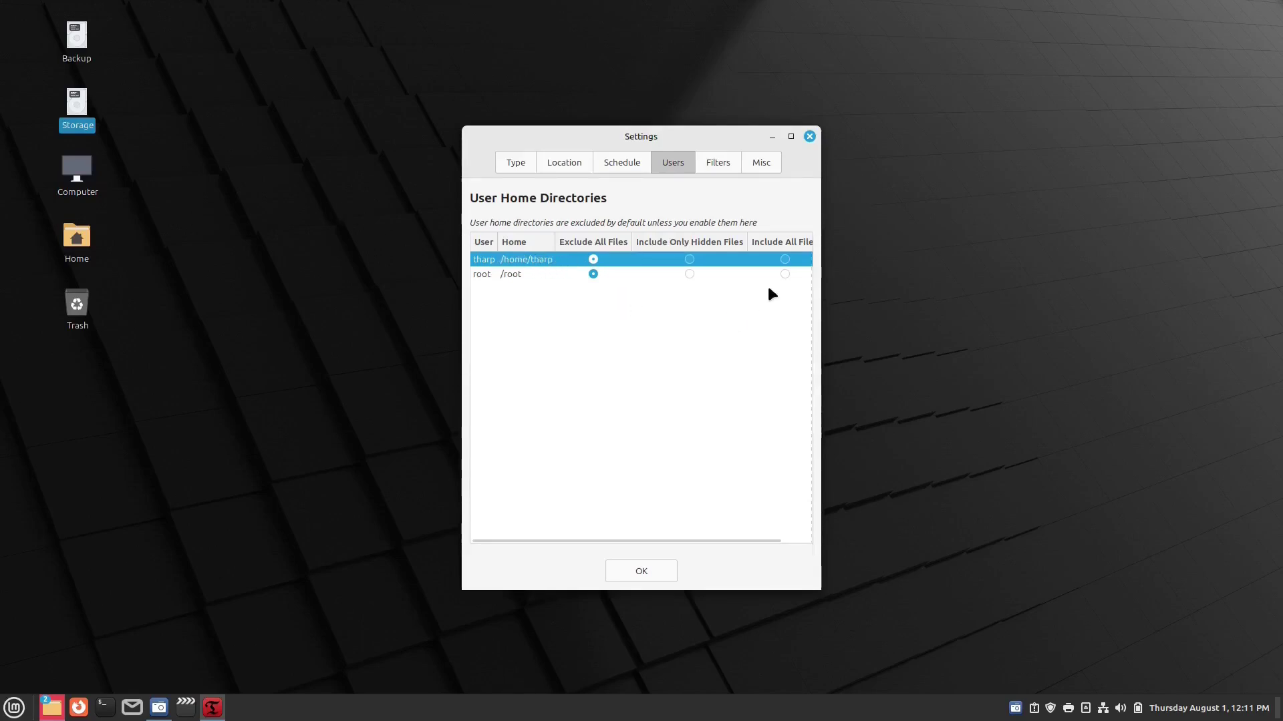
pyautogui.click(784, 258)
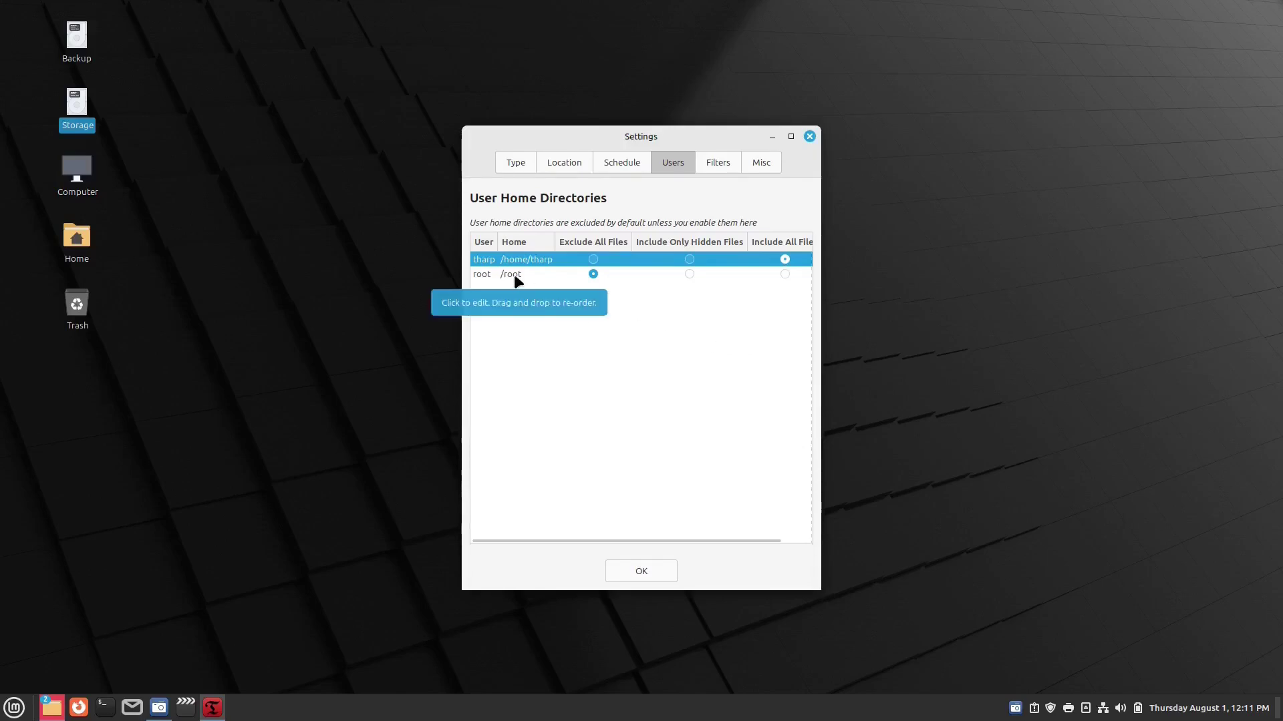
pyautogui.click(785, 273)
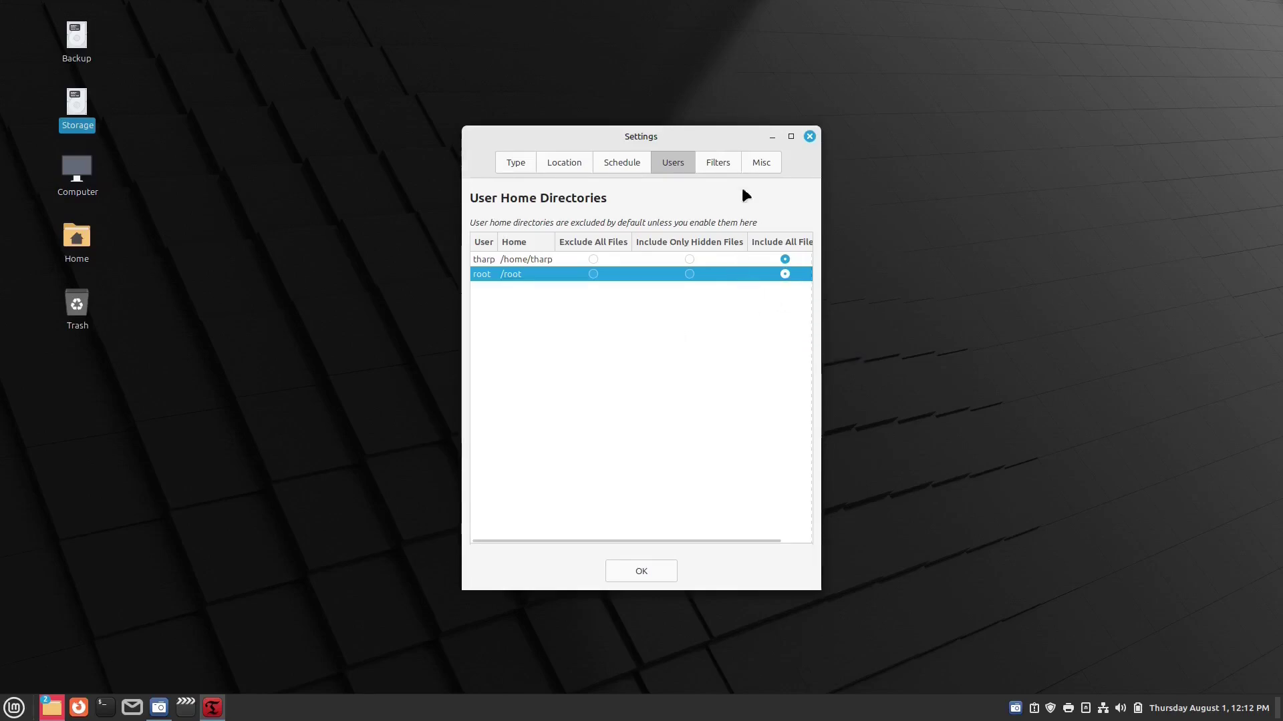
pyautogui.click(728, 161)
pyautogui.click(761, 162)
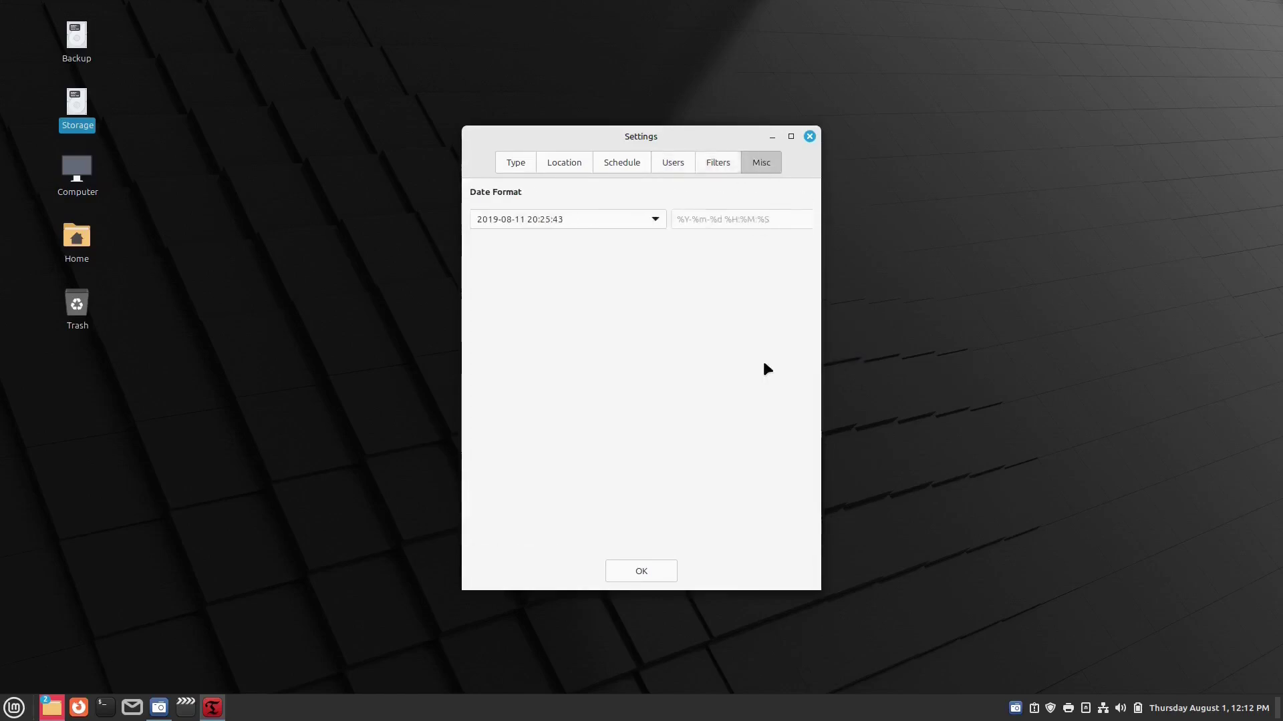
pyautogui.click(650, 219)
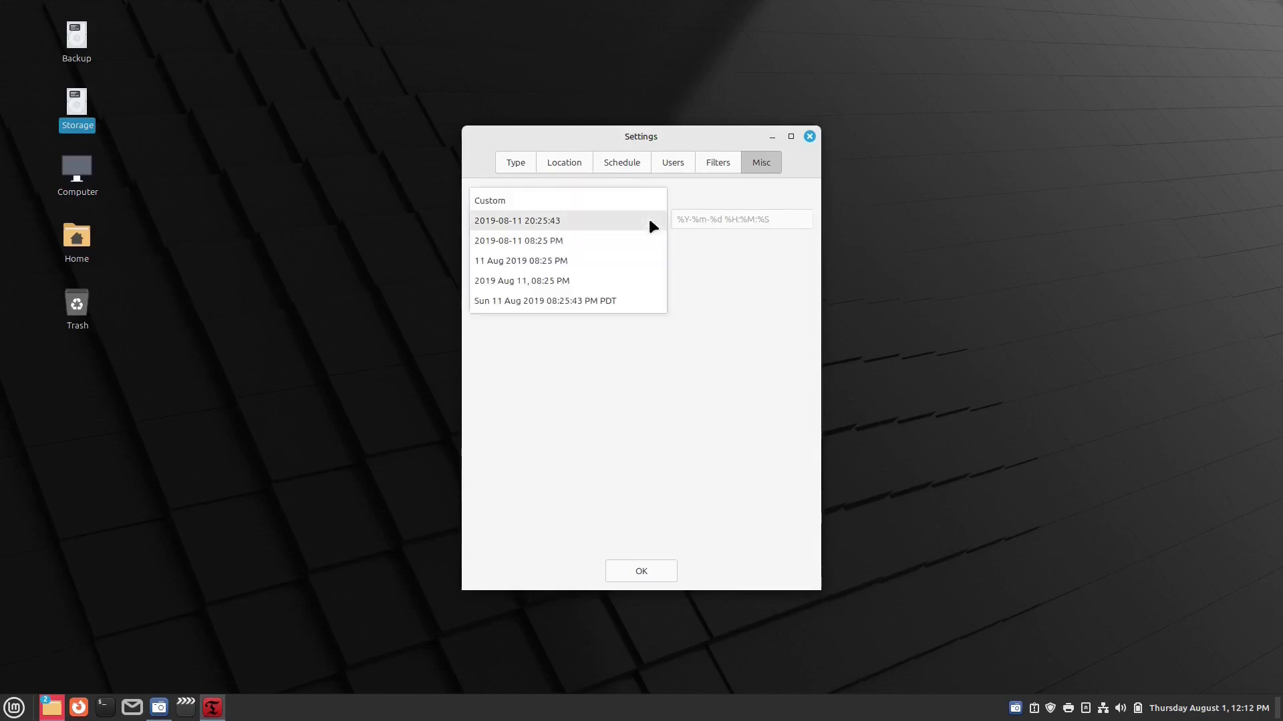
pyautogui.click(649, 219)
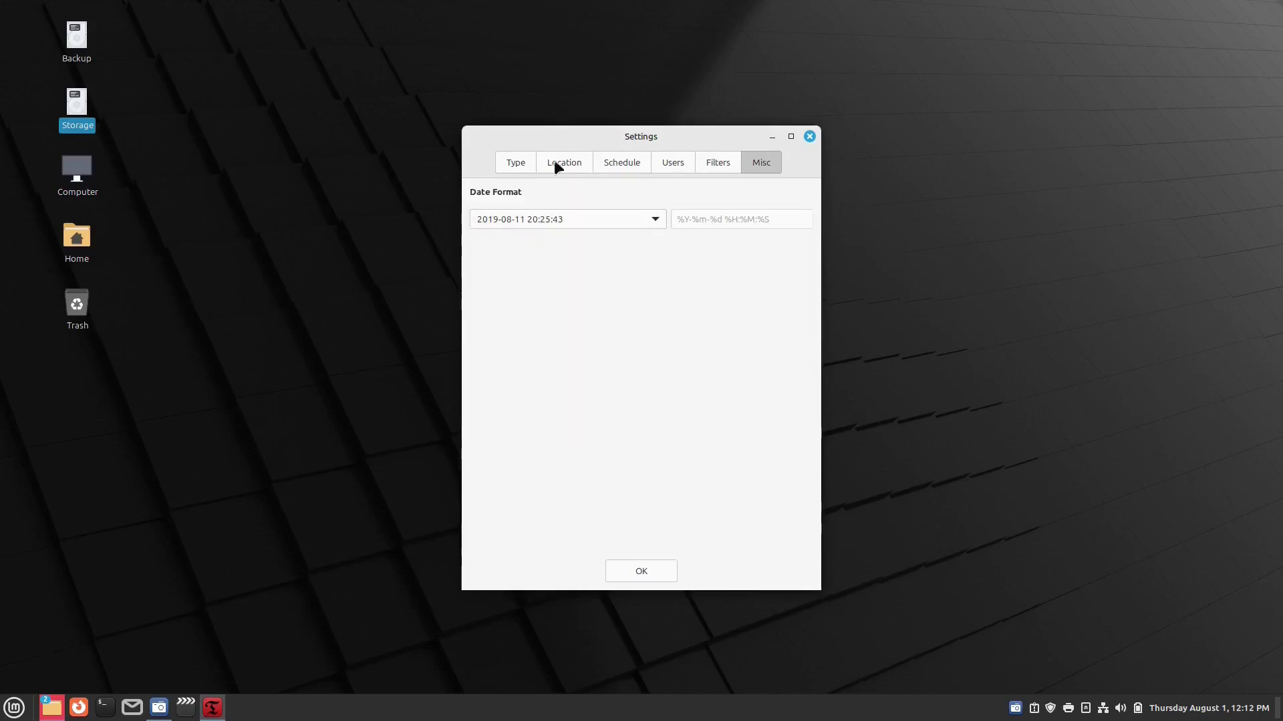
pyautogui.click(517, 165)
pyautogui.click(642, 571)
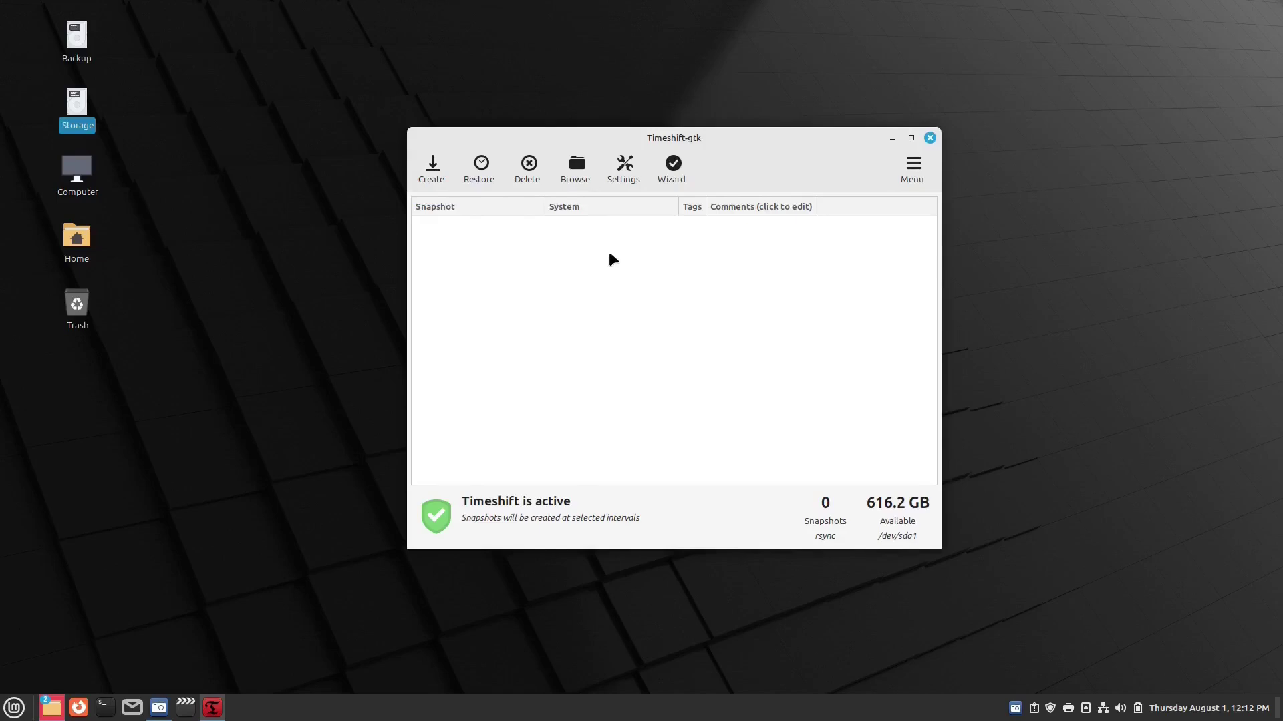
# - Reopen the settings to check the snapshot schedule levels, and close them again
pyautogui.click(623, 175)
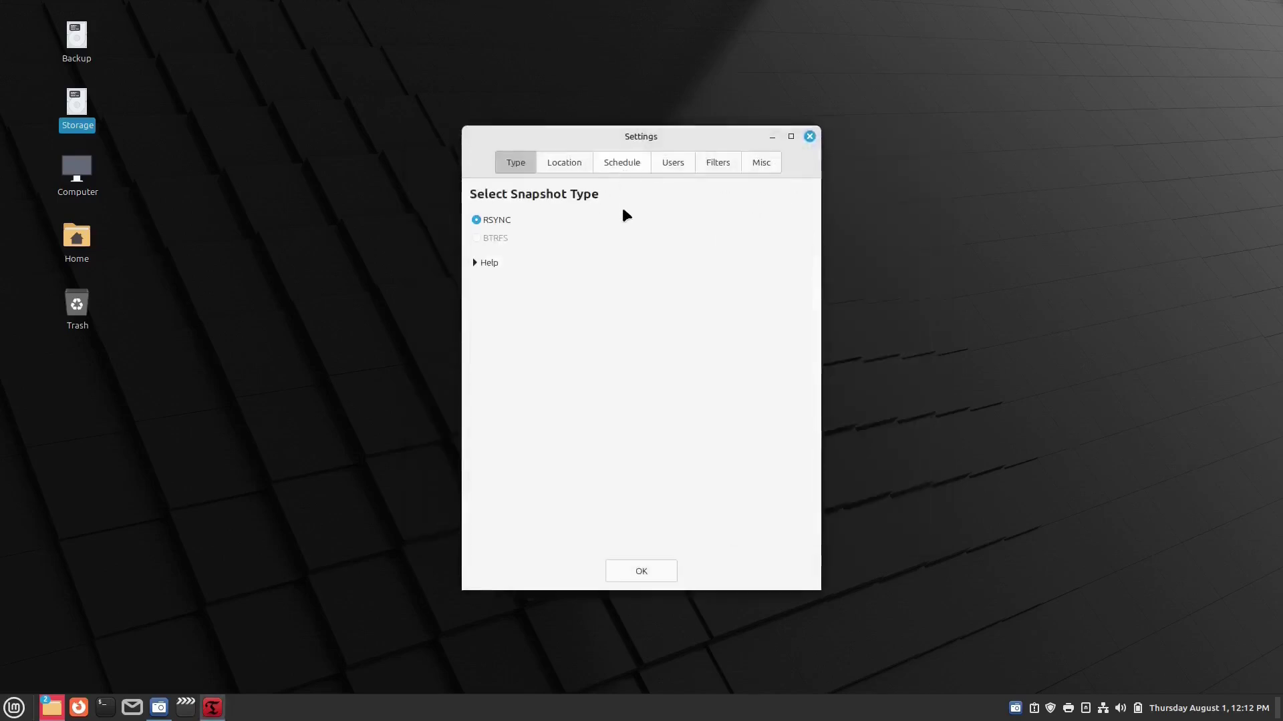
pyautogui.click(614, 162)
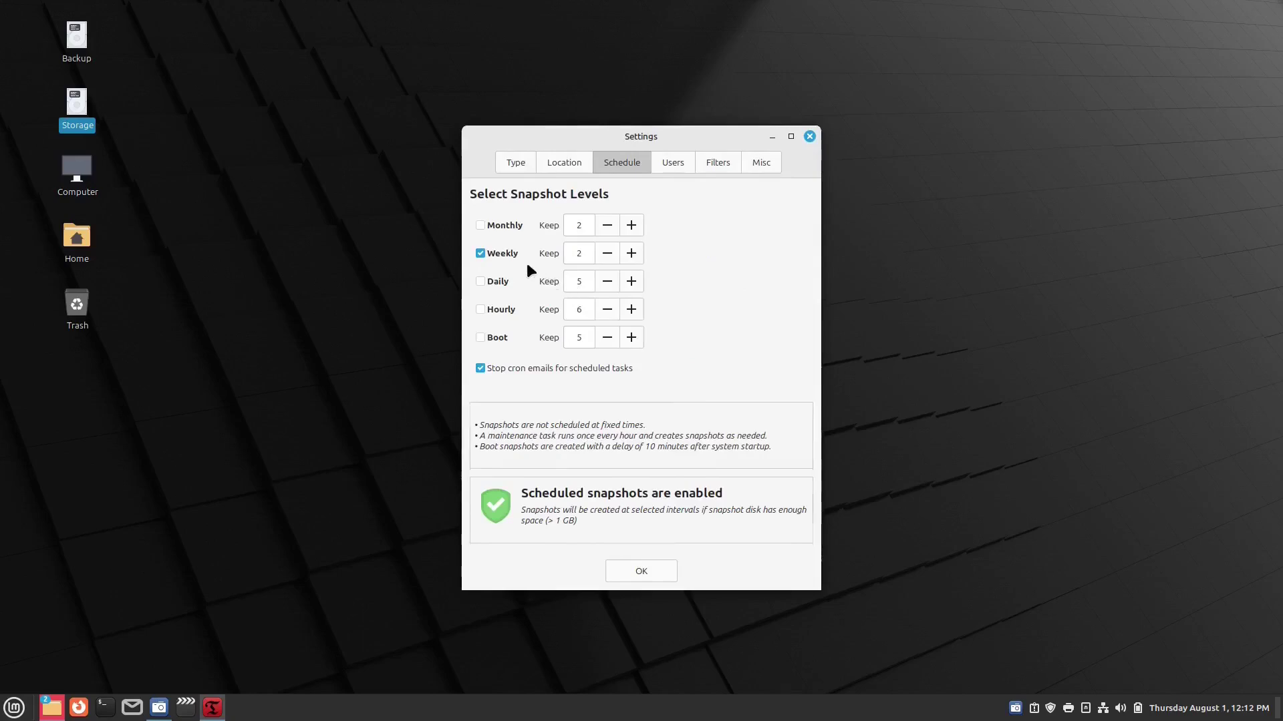
pyautogui.click(809, 136)
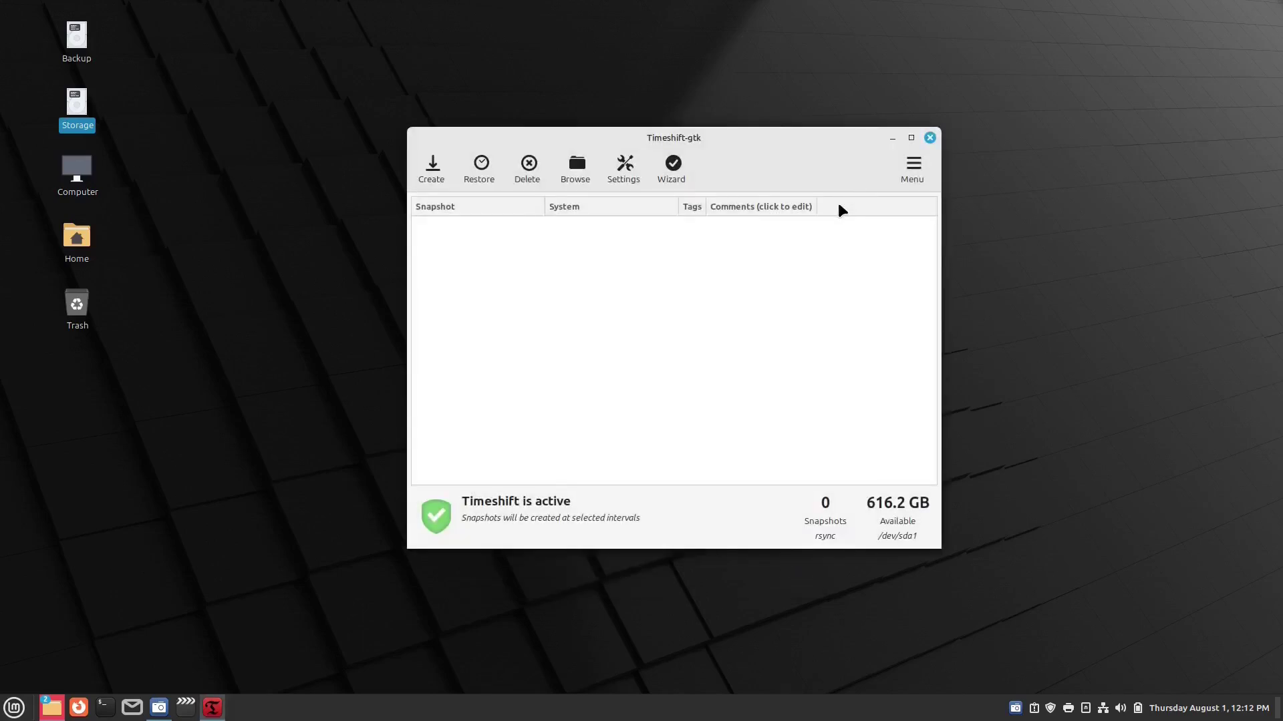